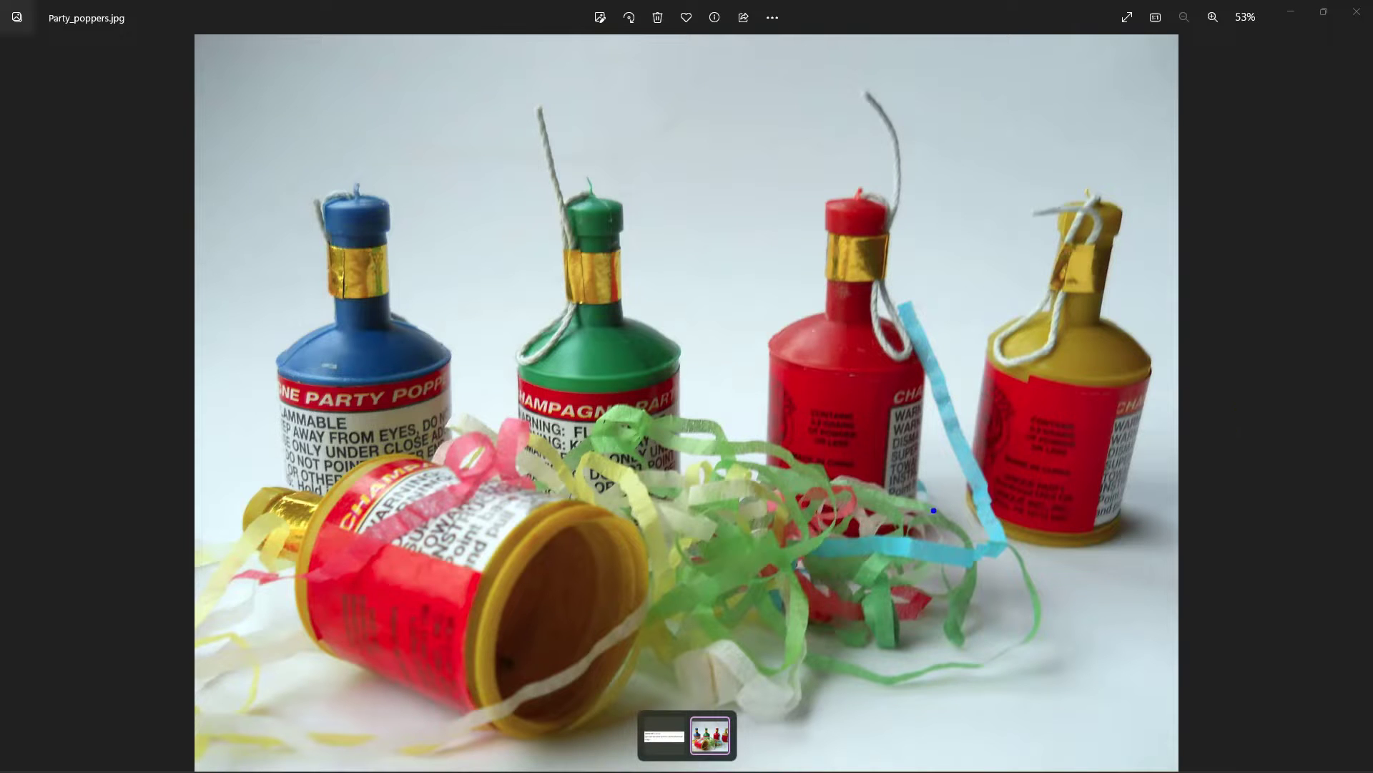
mouse_move(934, 510)
mouse_down()
mouse_move(894, 466)
mouse_move(672, 622)
mouse_move(930, 502)
mouse_up()
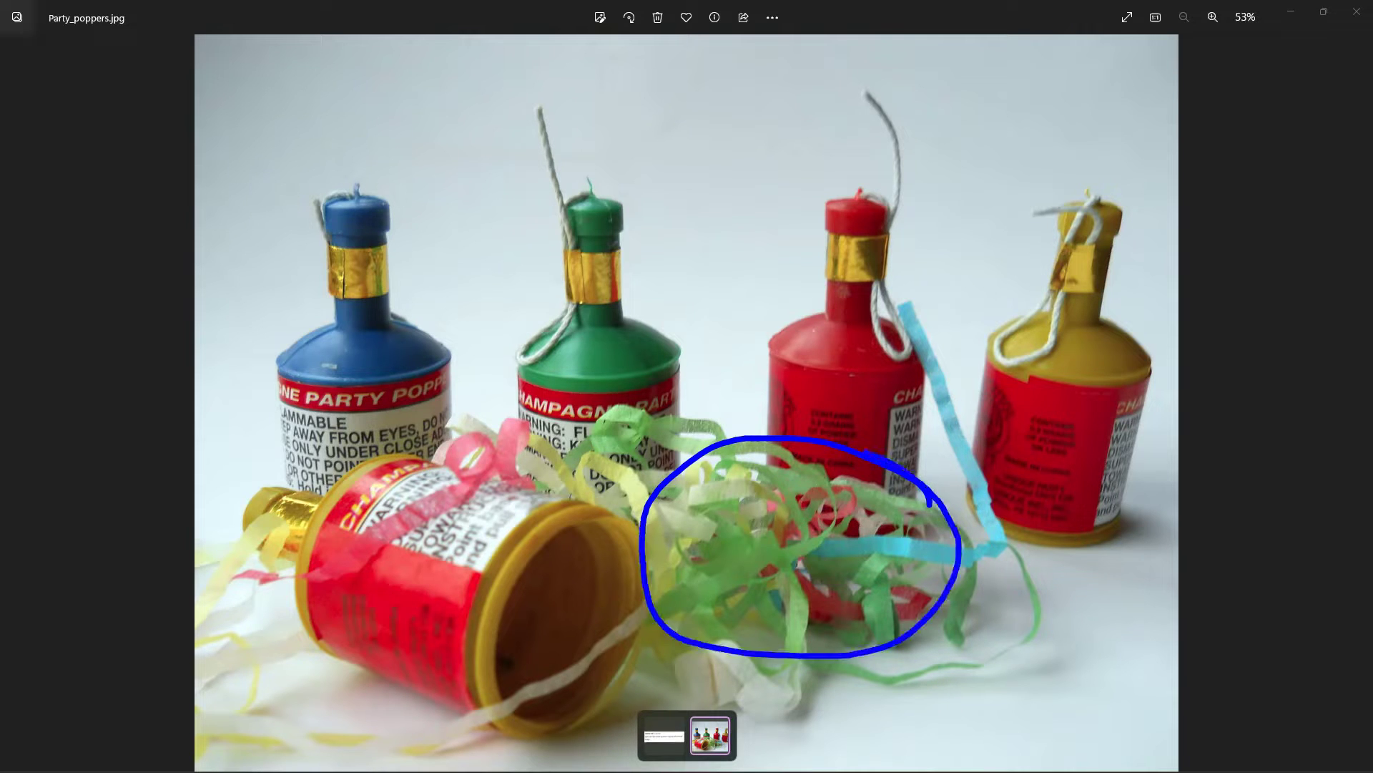
key(Escape)
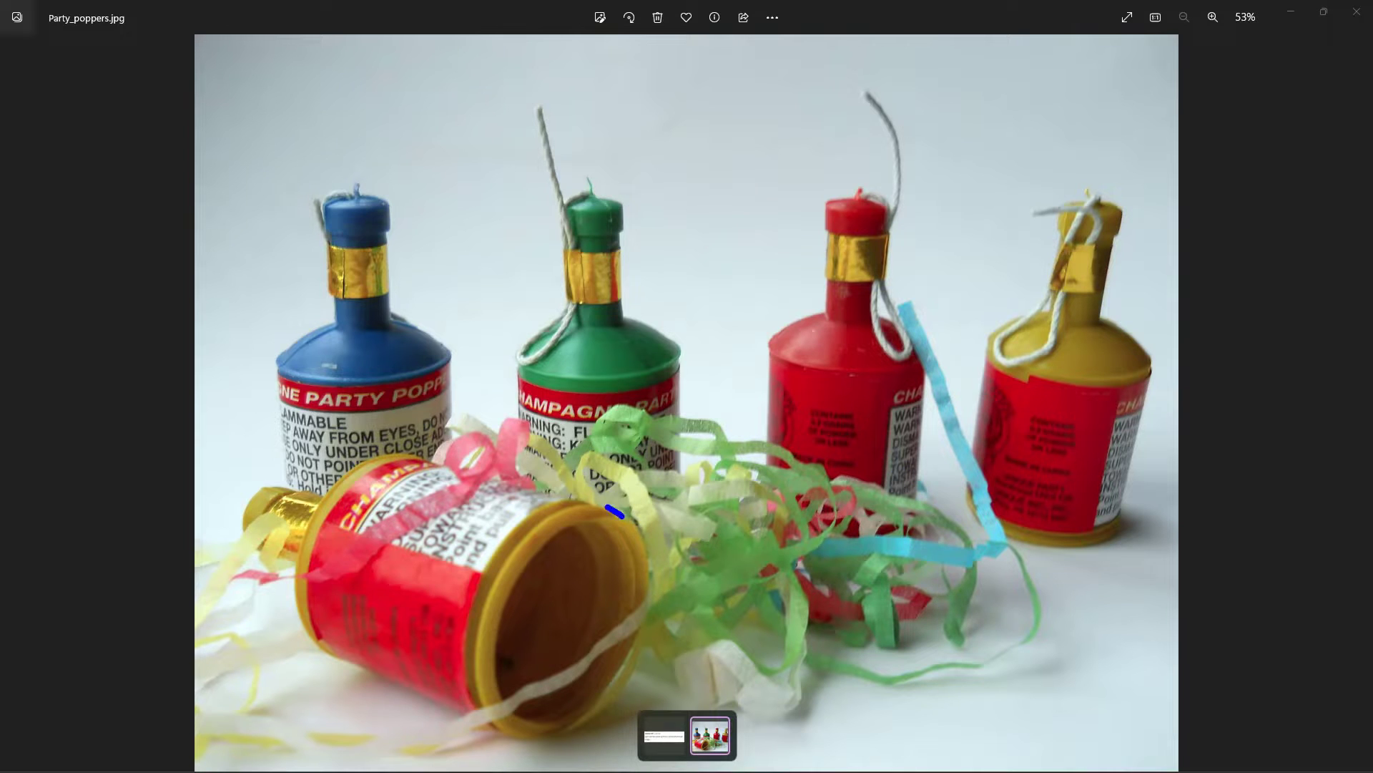
mouse_move(607, 506)
mouse_down()
mouse_move(329, 508)
mouse_move(247, 551)
mouse_move(386, 679)
mouse_move(637, 653)
mouse_move(606, 521)
mouse_up()
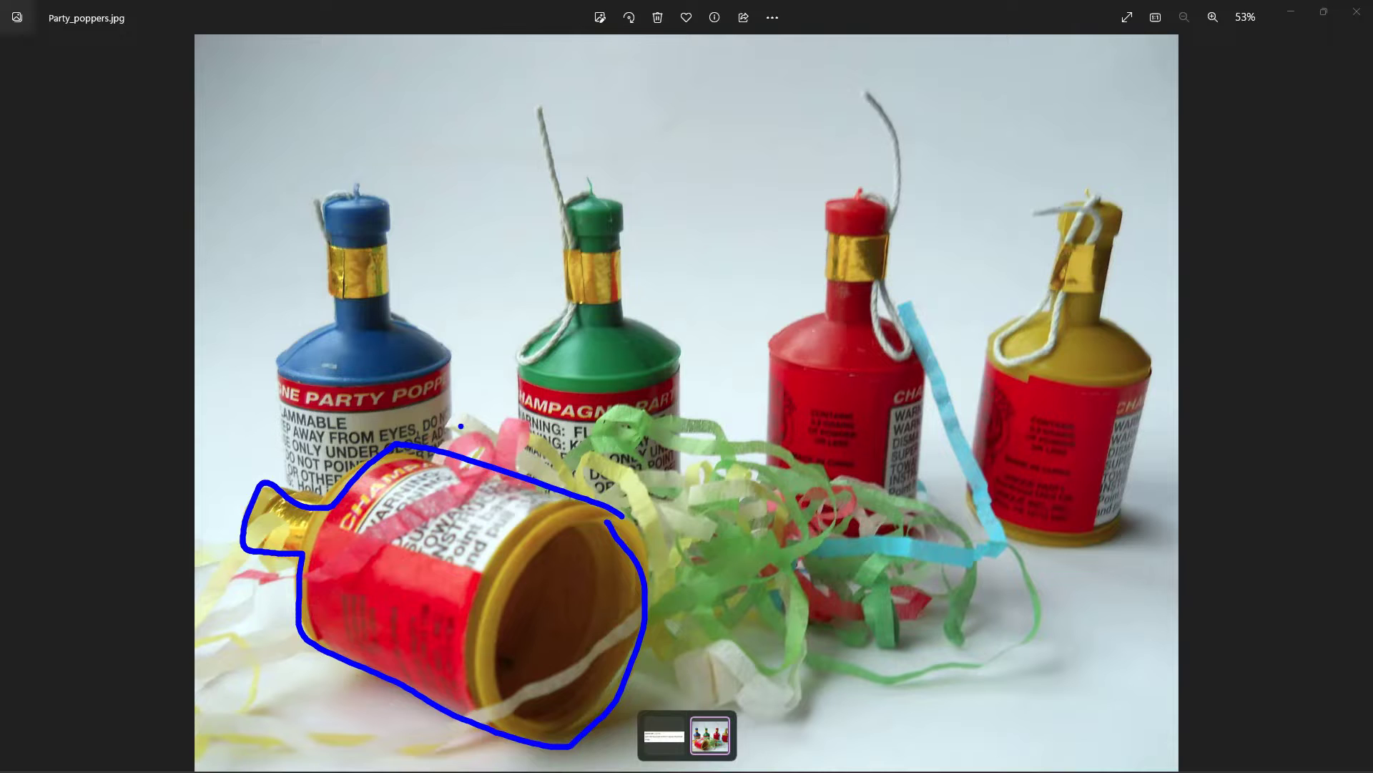
key(Escape)
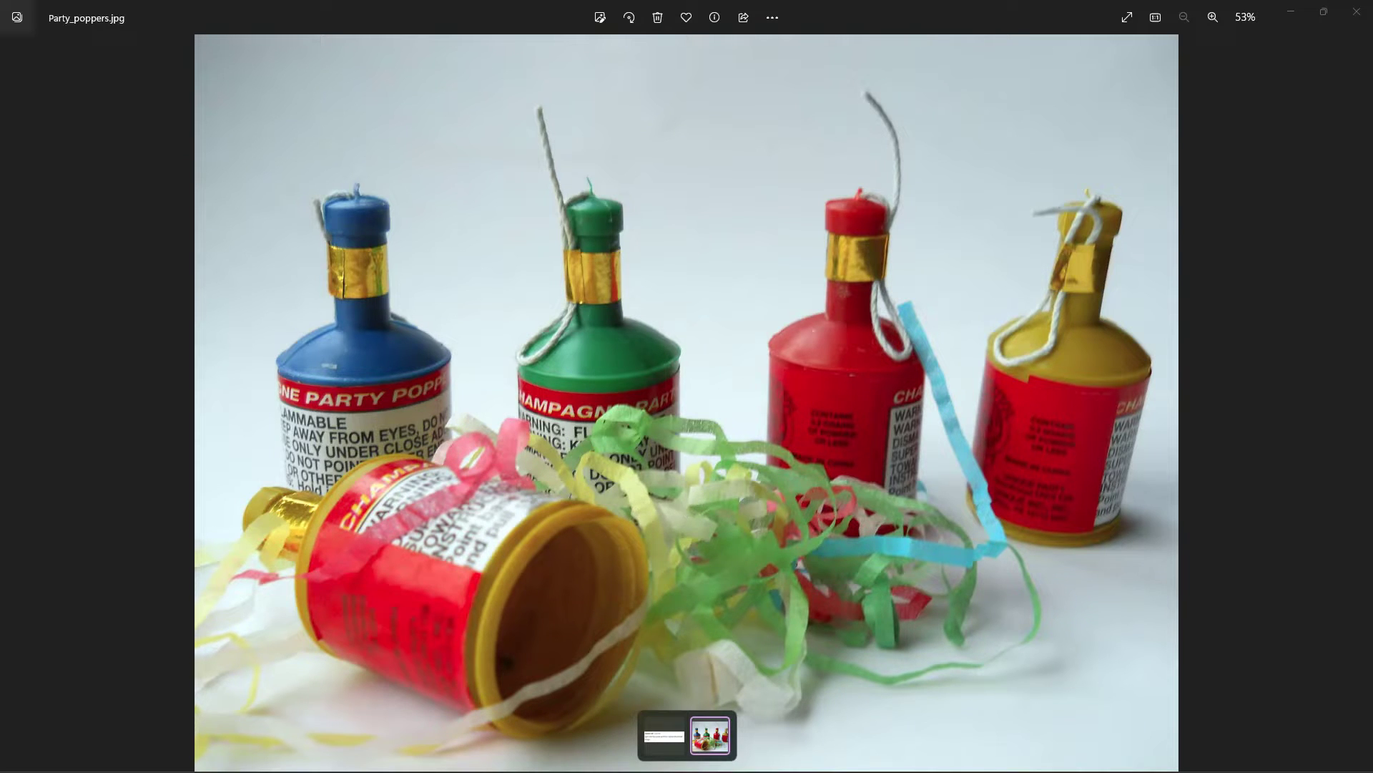
mouse_move(597, 493)
mouse_down()
mouse_move(505, 485)
mouse_move(503, 468)
mouse_up()
drag(408, 252, 429, 281)
drag(624, 270, 646, 291)
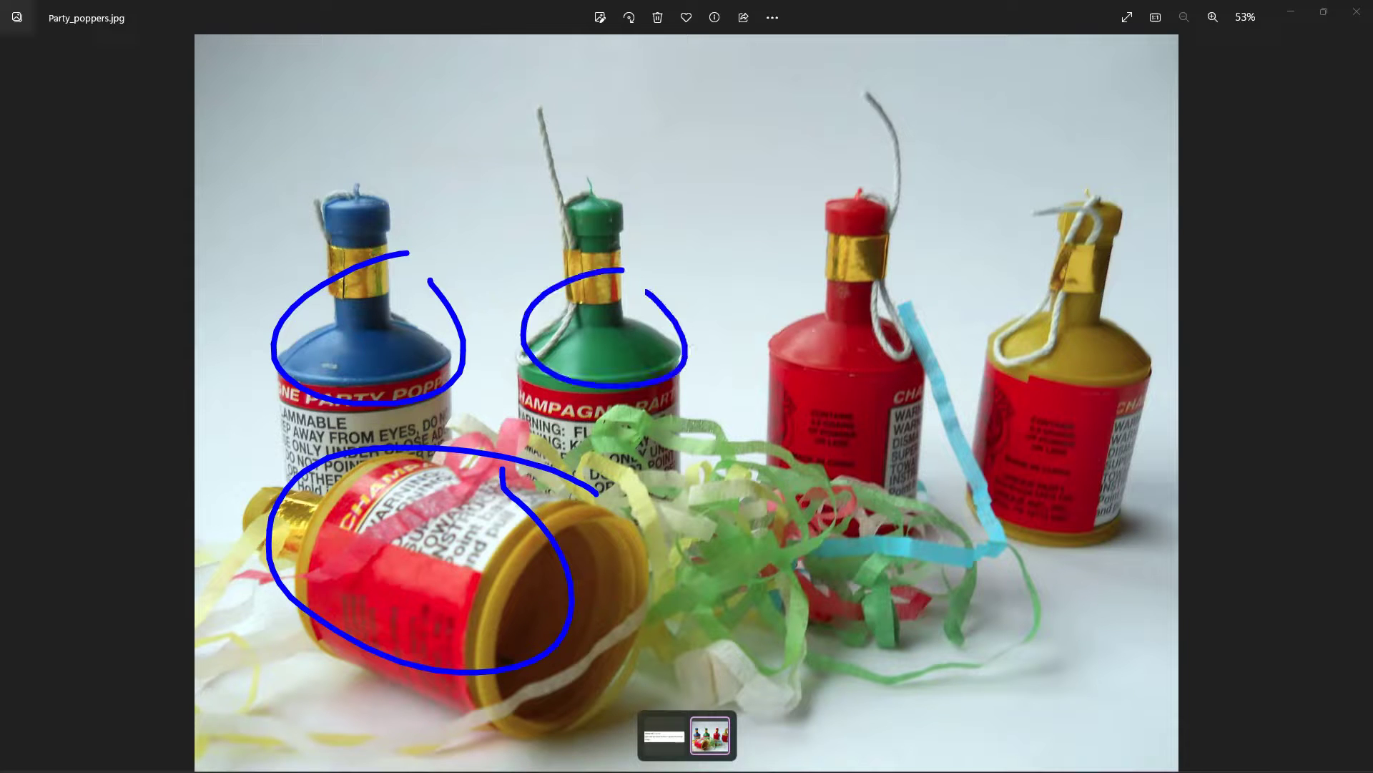
drag(868, 288, 892, 321)
drag(1100, 306, 1068, 320)
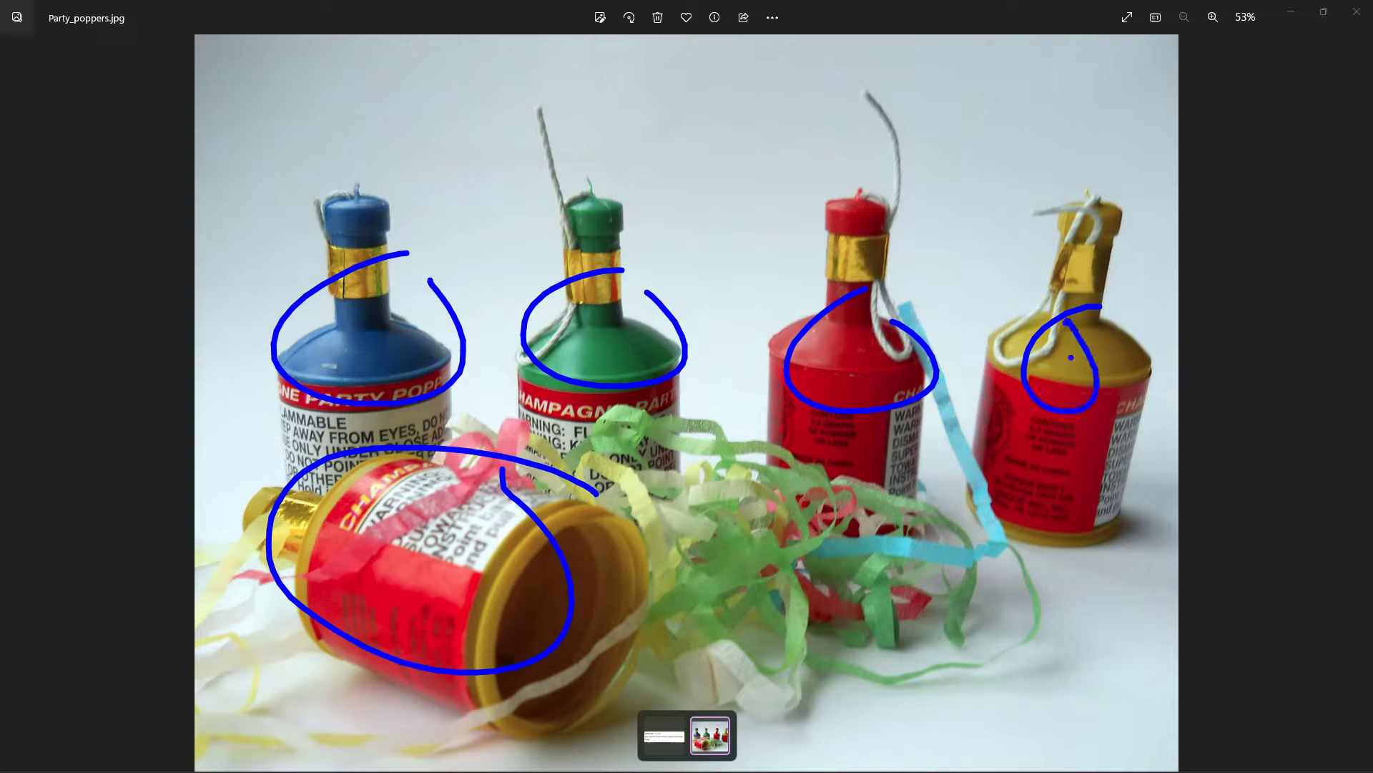
key(Escape)
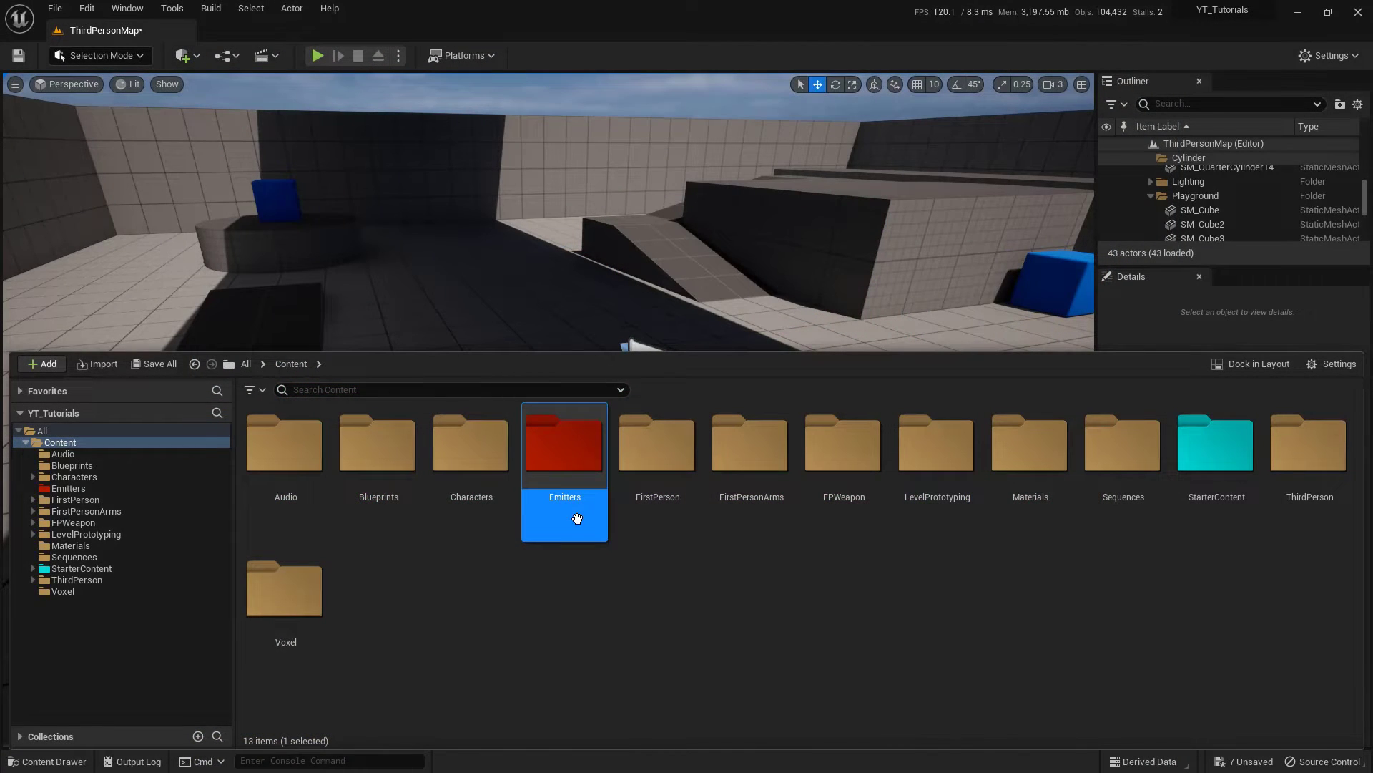
Step: Create a Niagara Emitter in the Emitters folder as a new emitter based on the Confetti Burst template
double_click(574, 458)
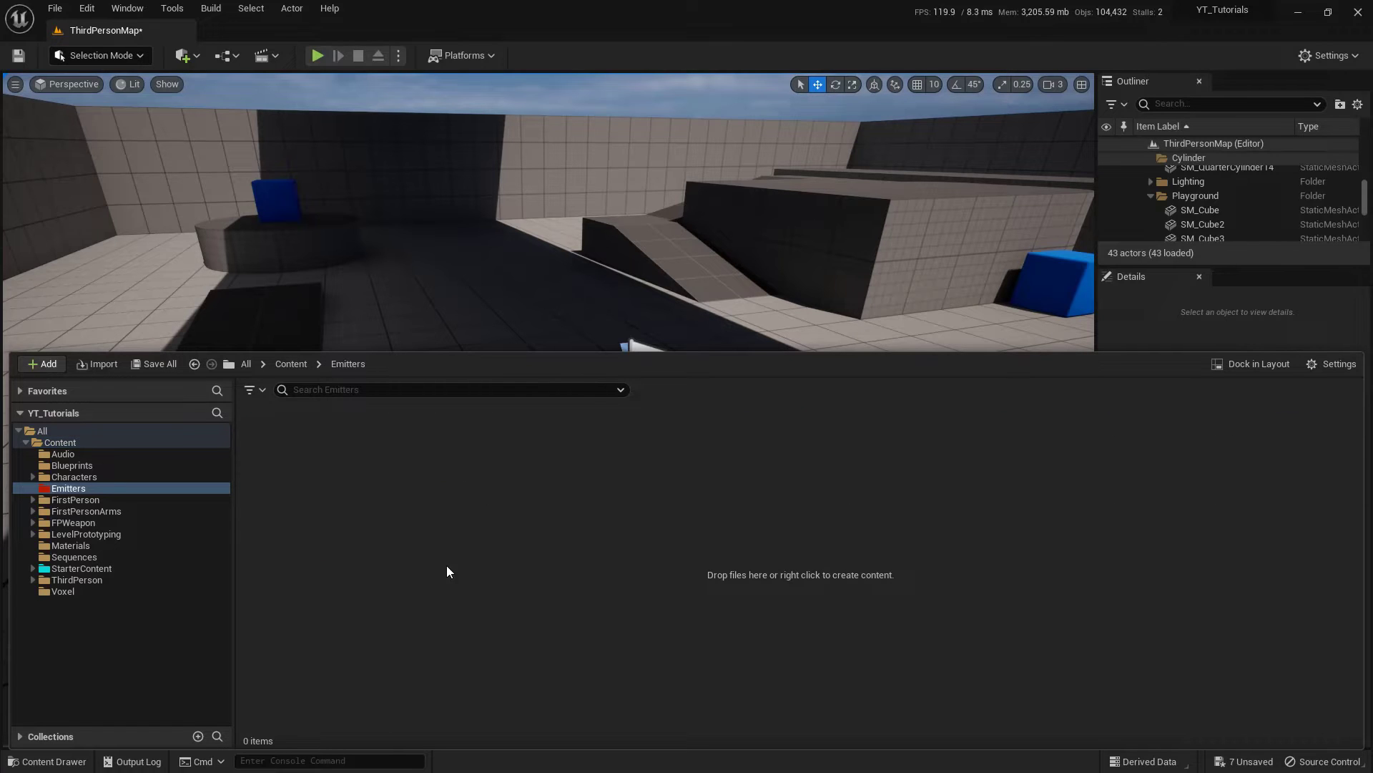
right_click(434, 466)
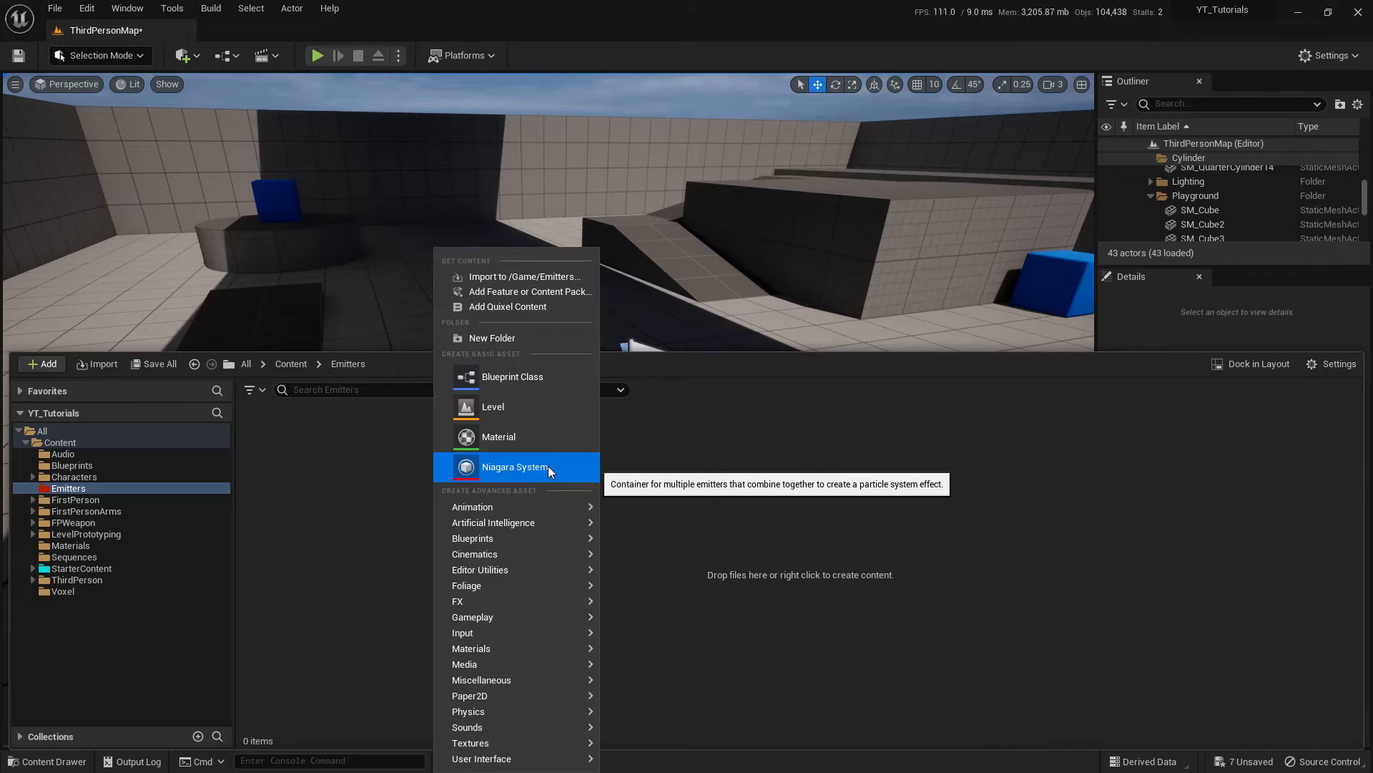
mouse_move(561, 598)
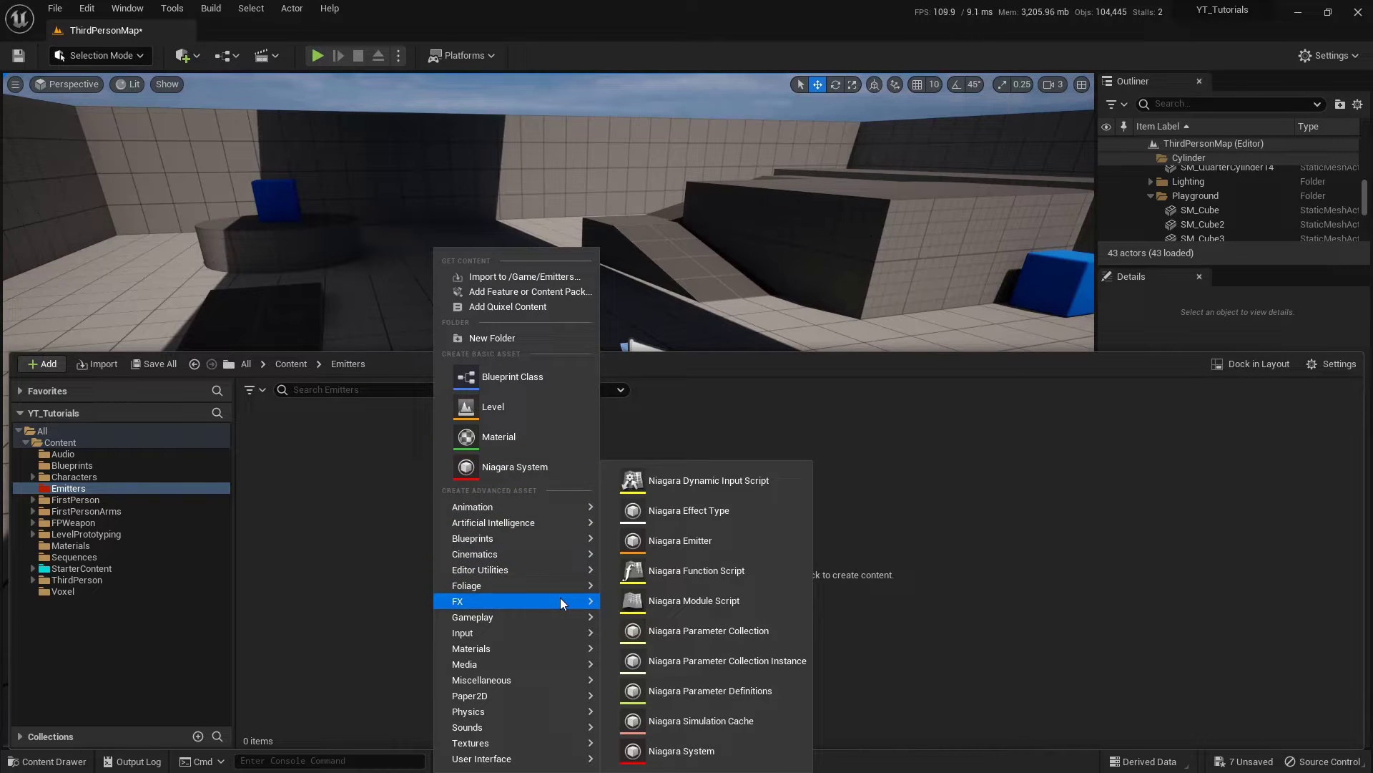
click(724, 543)
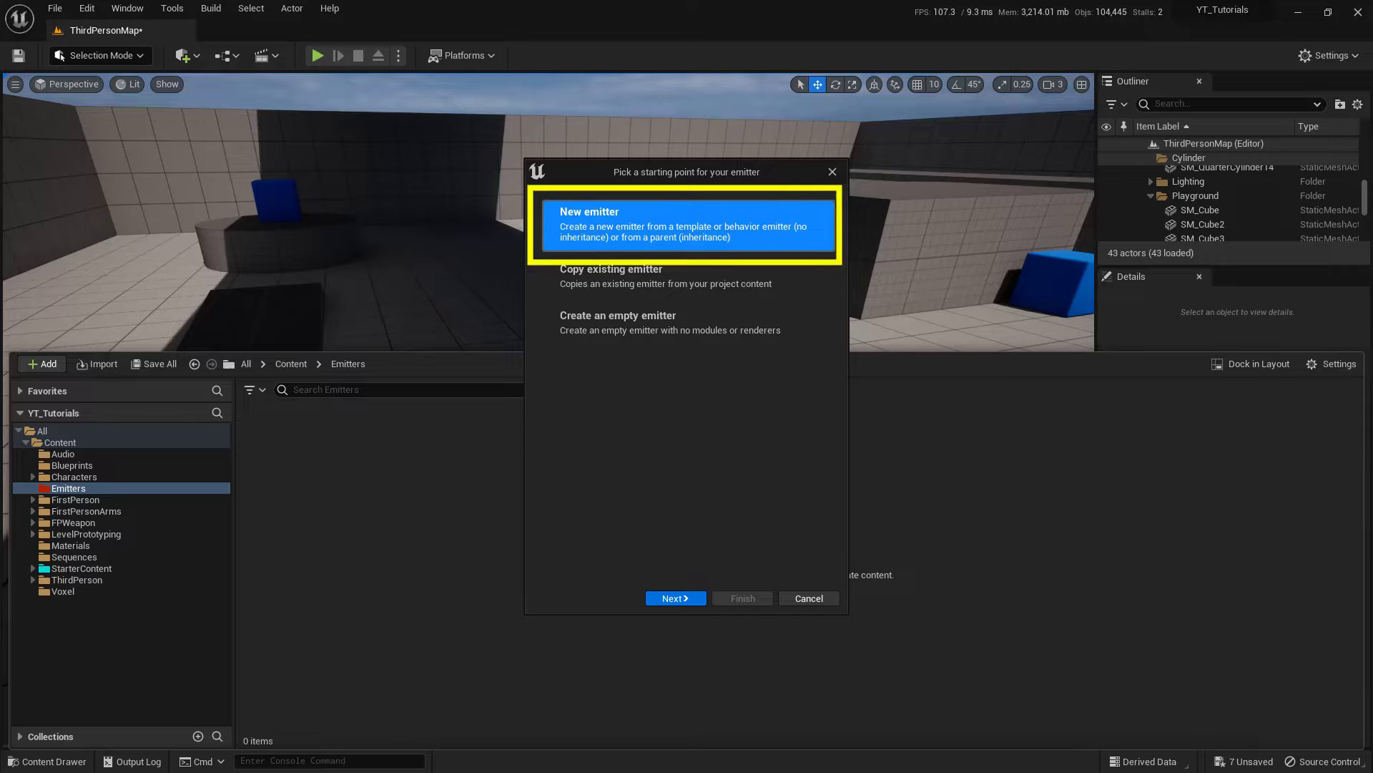
click(684, 599)
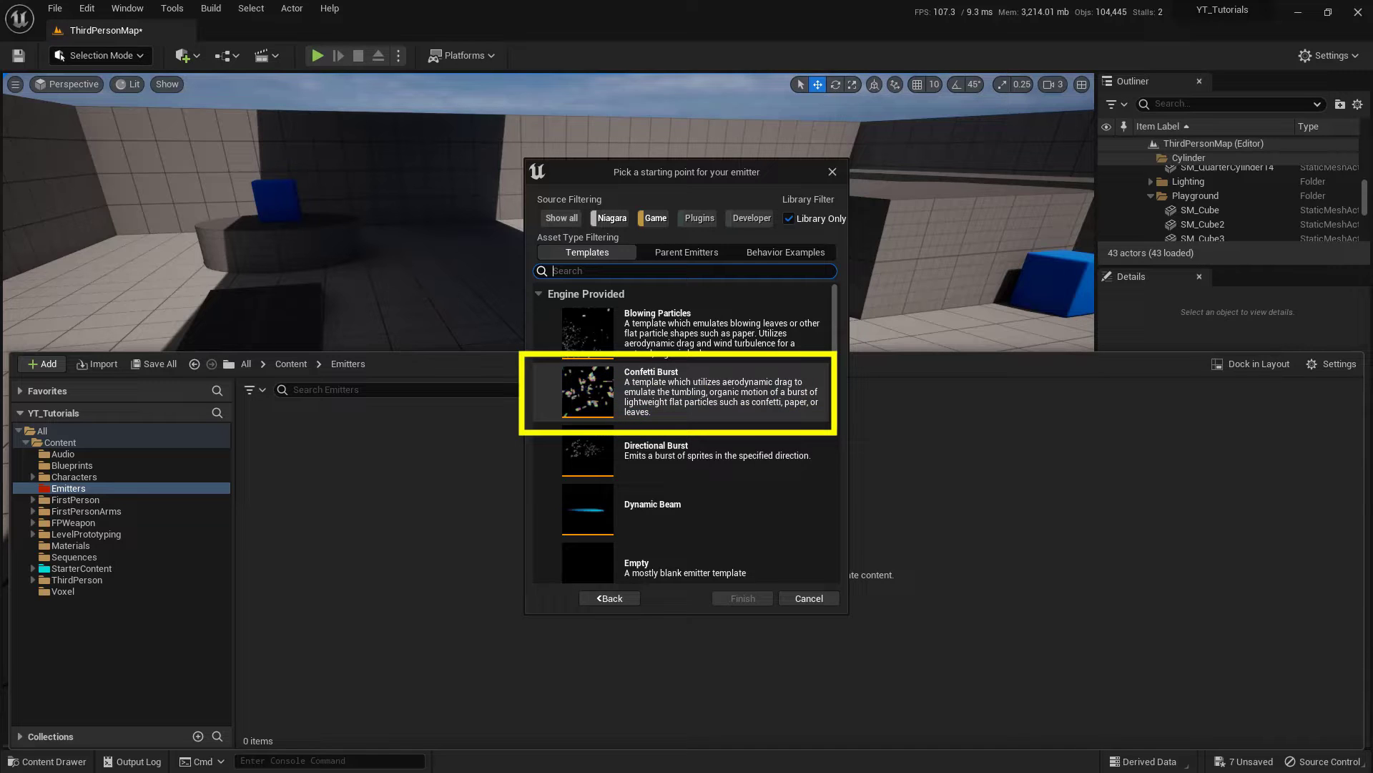
click(715, 397)
click(750, 598)
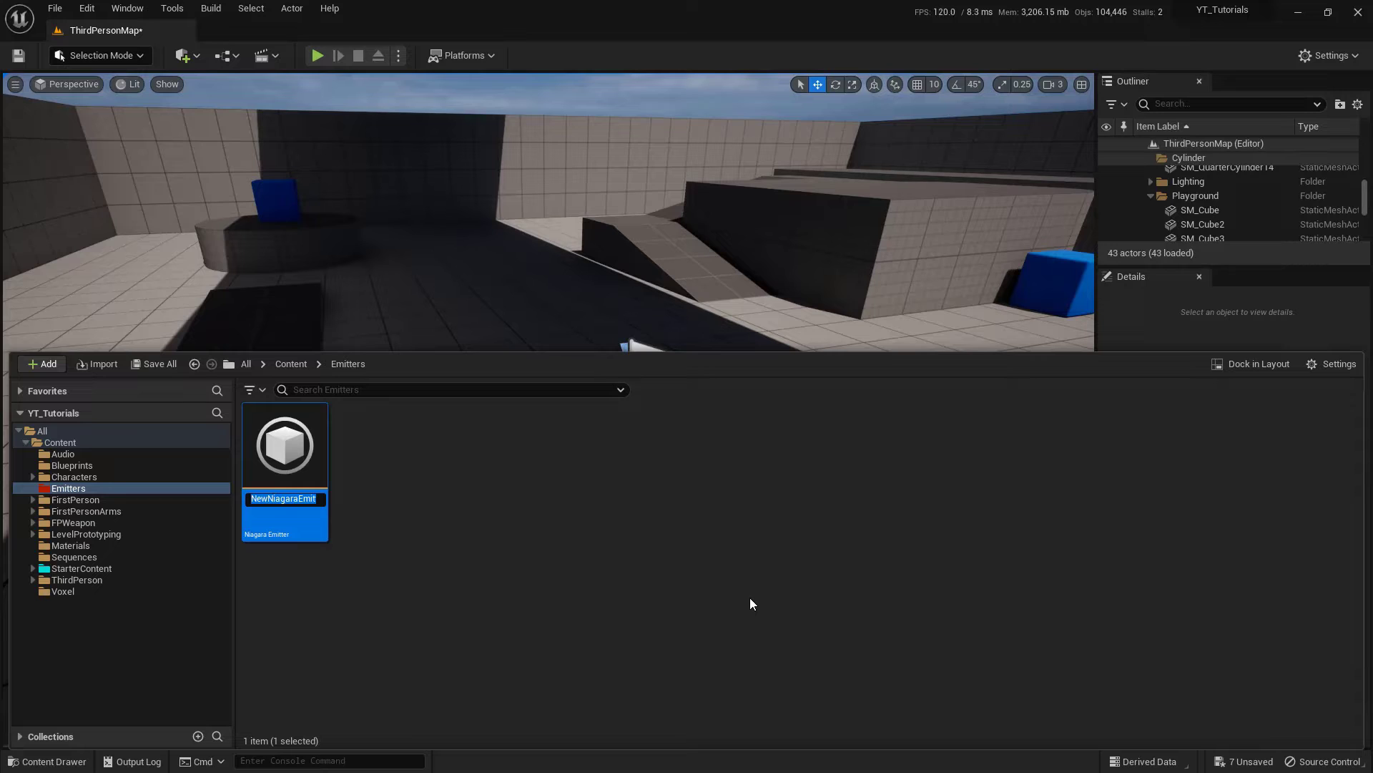
Step: Name the new emitter NE_Confetti and open it for editing
text(NE_Confetti)
key(Return)
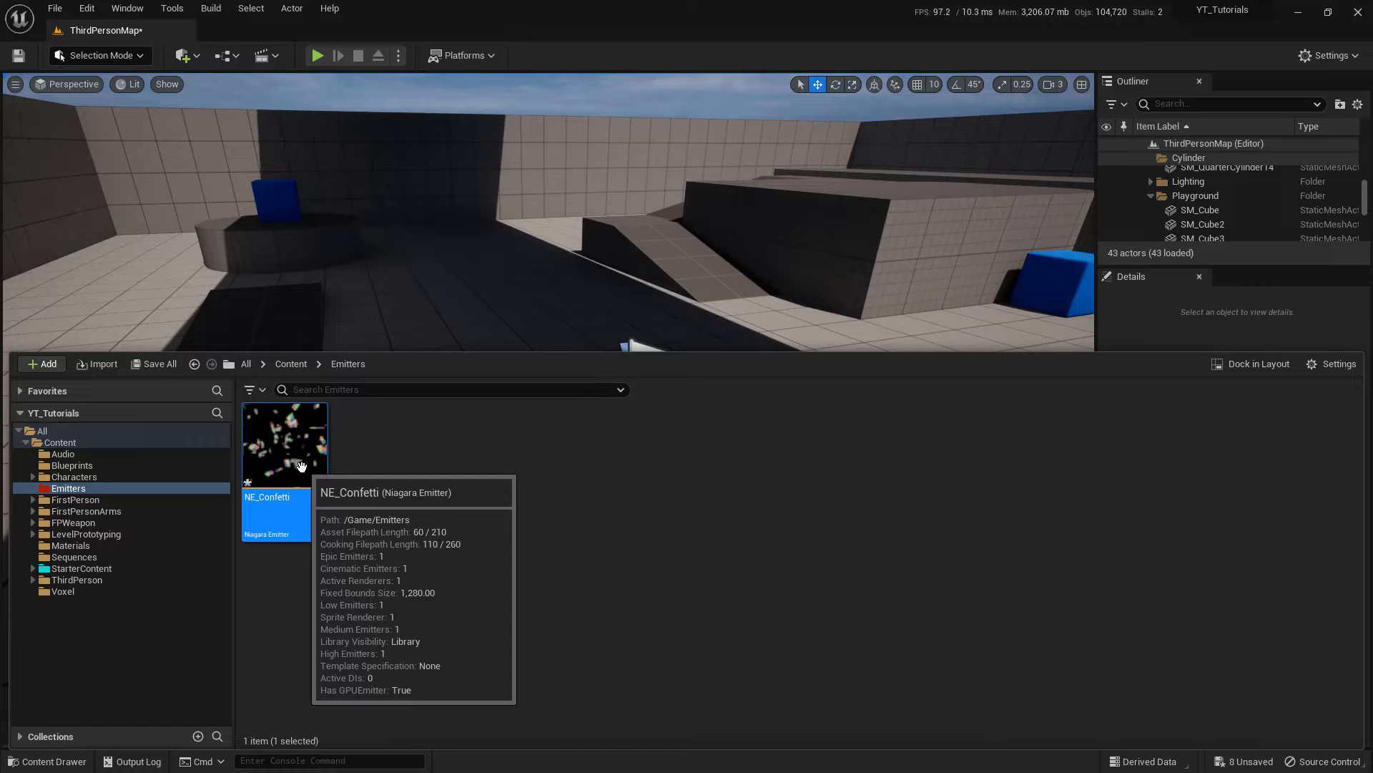
double_click(301, 466)
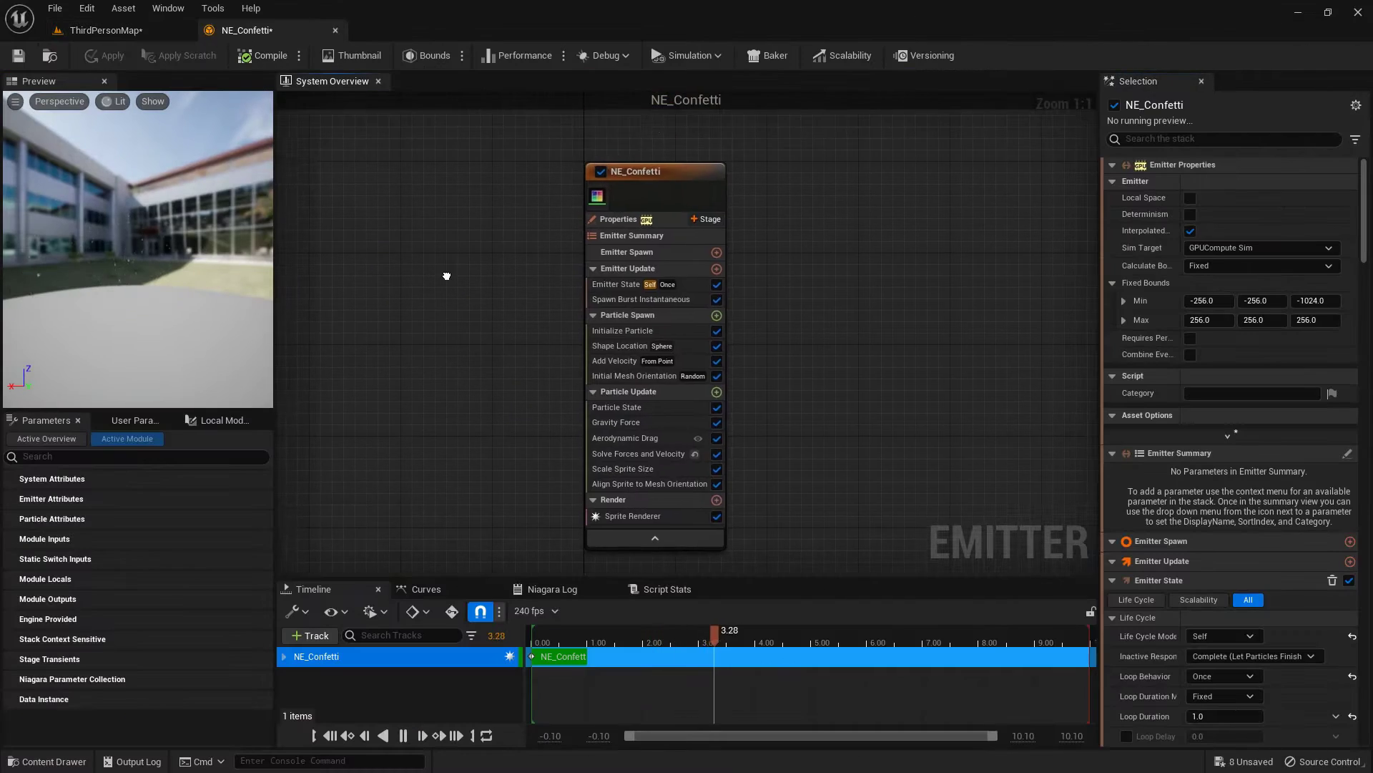
scroll(839, 308, down, 12)
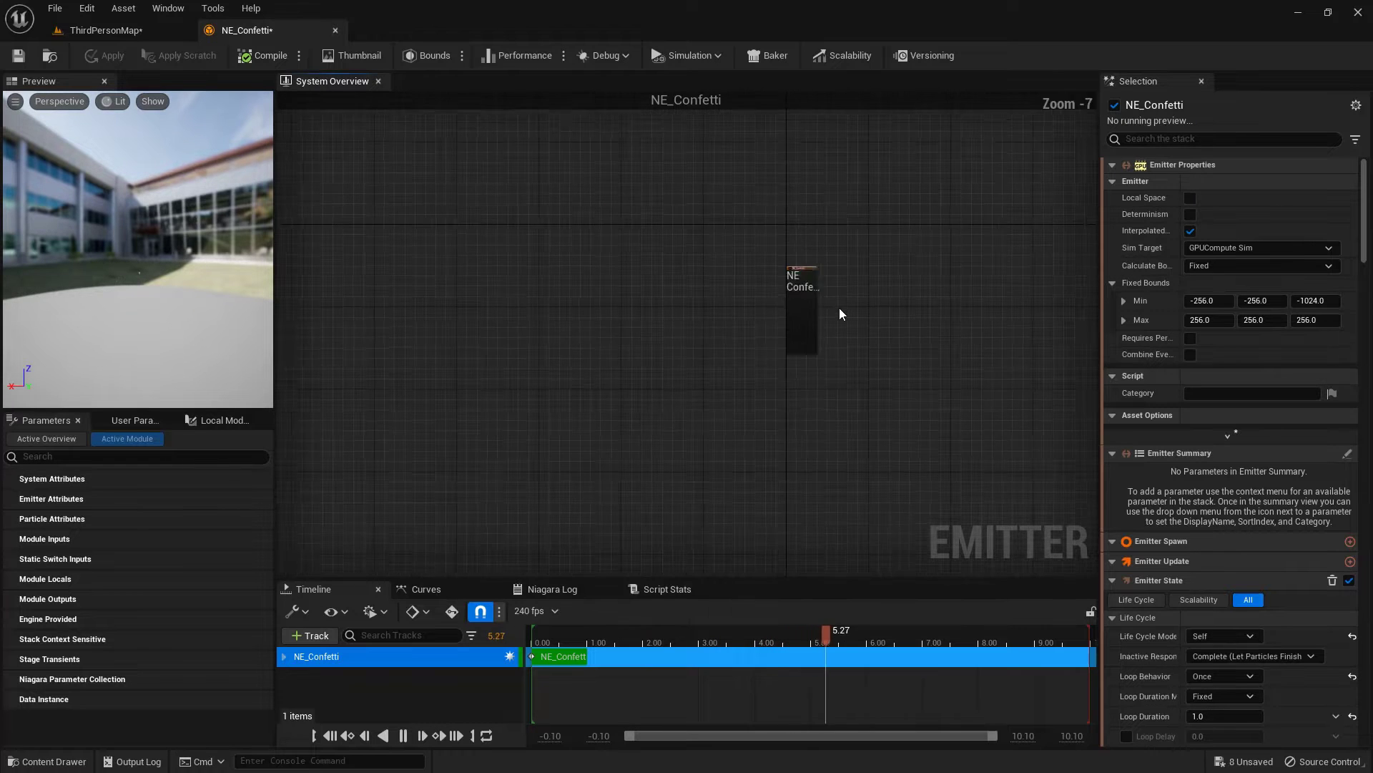
mouse_move(839, 307)
right_down()
mouse_move(885, 328)
mouse_move(703, 331)
mouse_move(759, 325)
right_up()
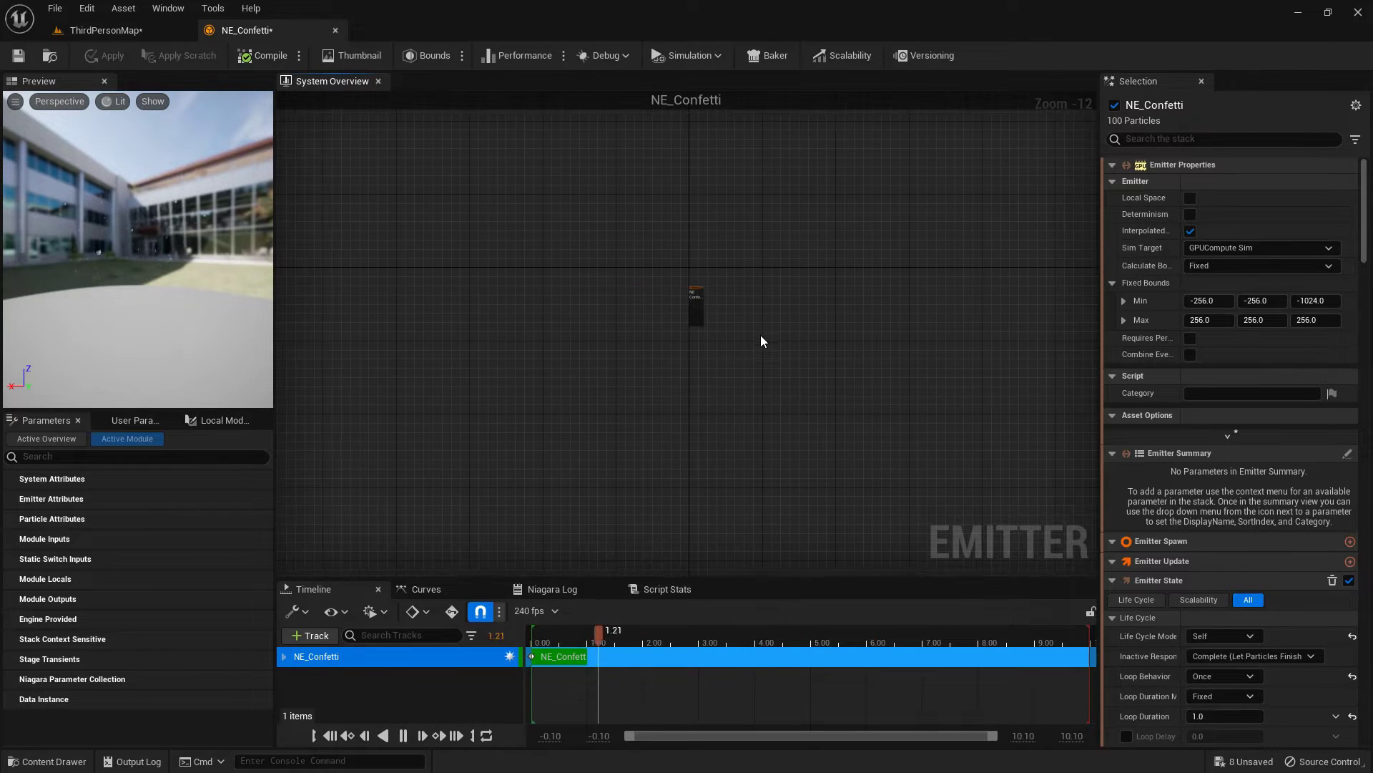
key(ctrl+2)
key(b)
ctrl+drag(907, 510, 1101, 571)
key(y)
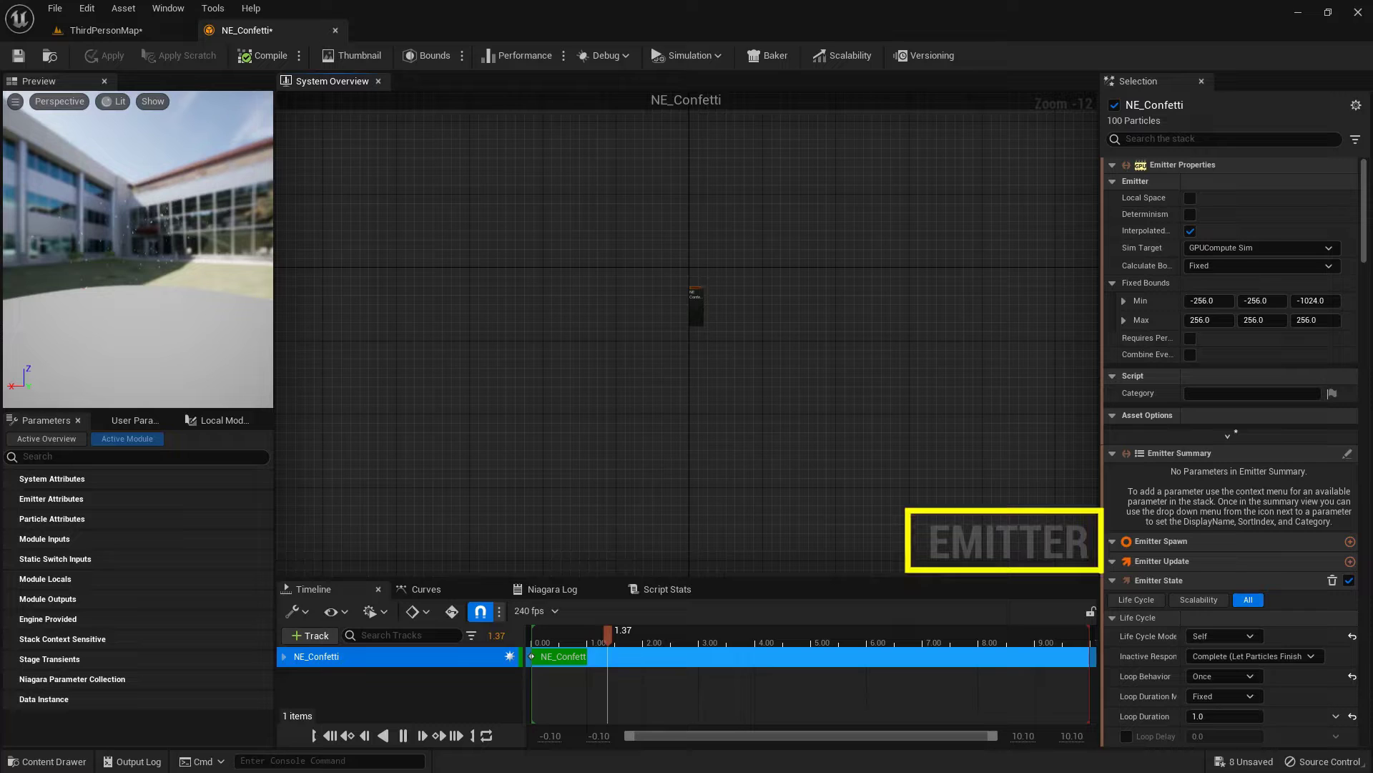
key(Escape)
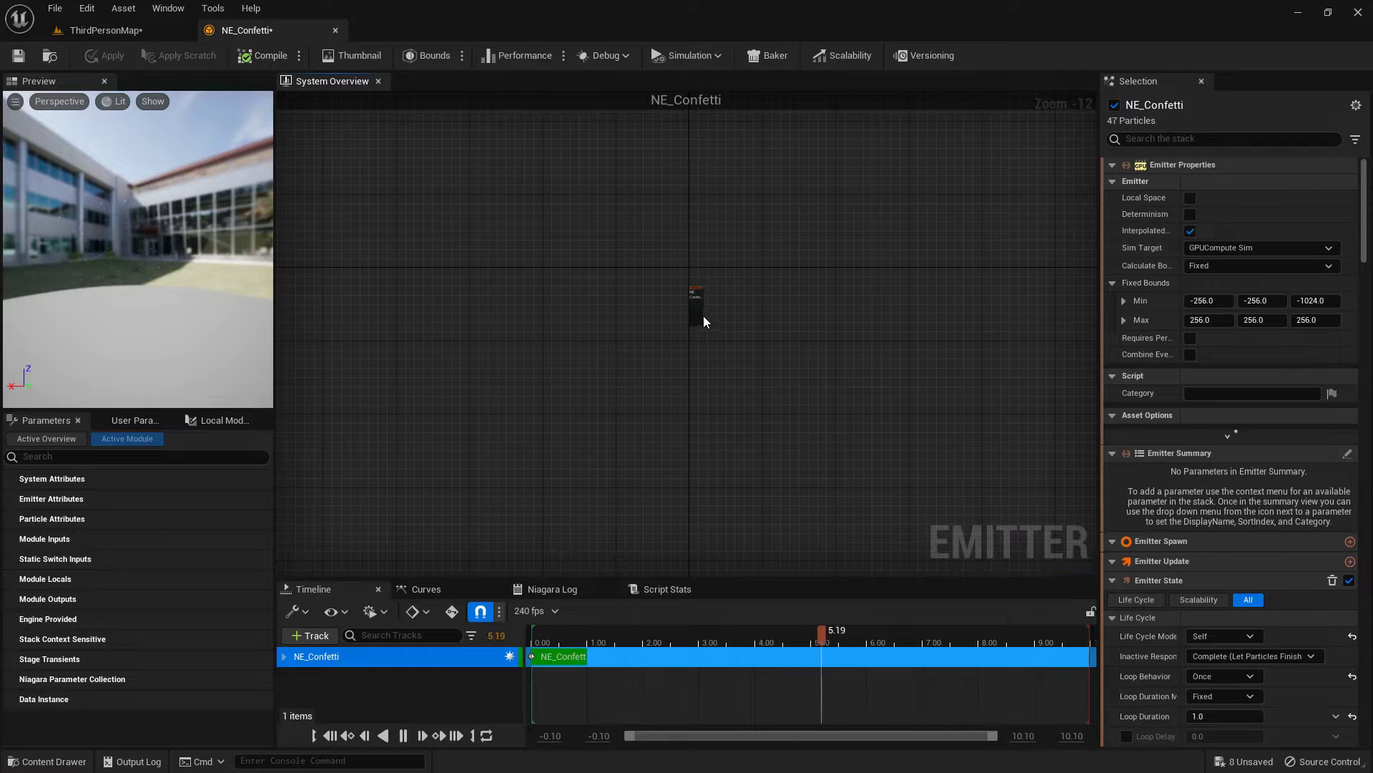
scroll(681, 303, up, 19)
right_drag(926, 217, 902, 391)
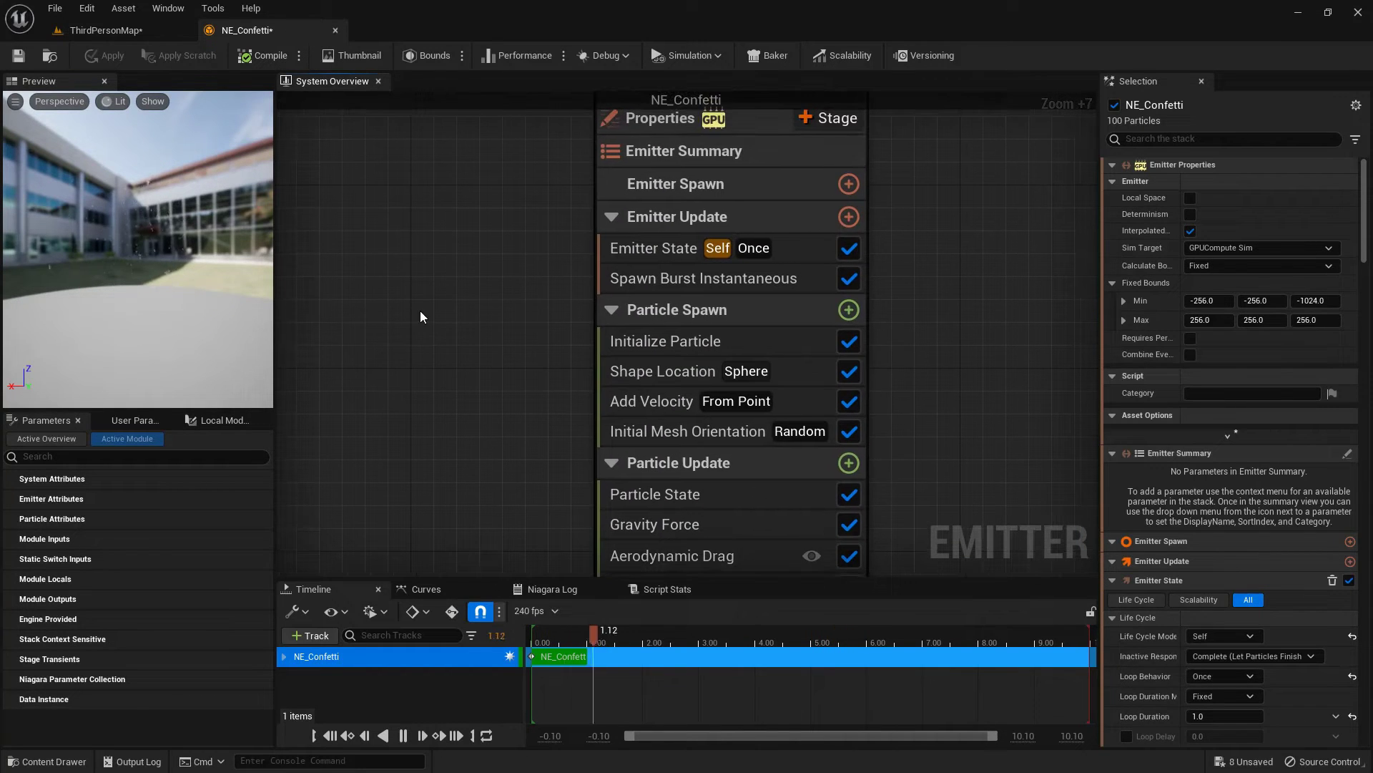
key(ctrl+2)
ctrl+shift+drag(210, 261, 440, 204)
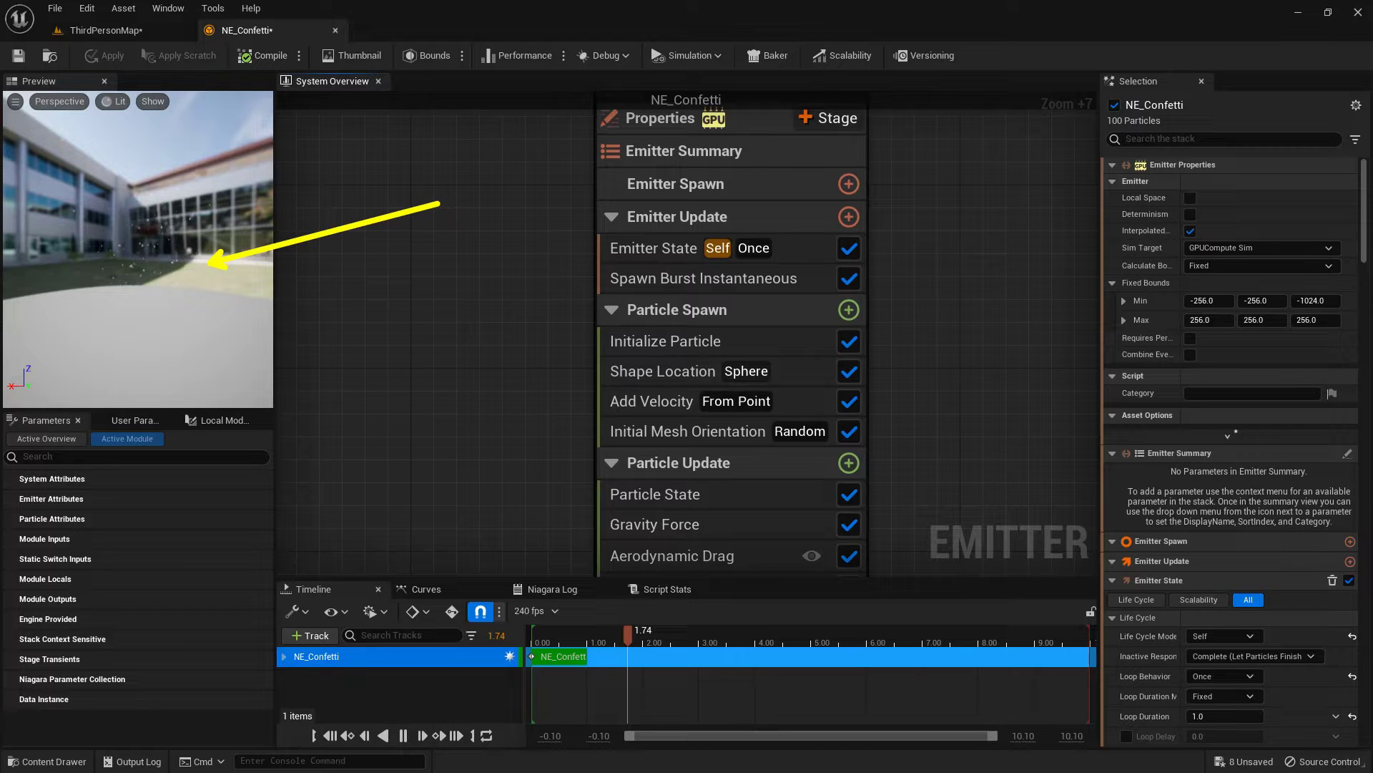
ctrl+shift+drag(580, 623, 532, 464)
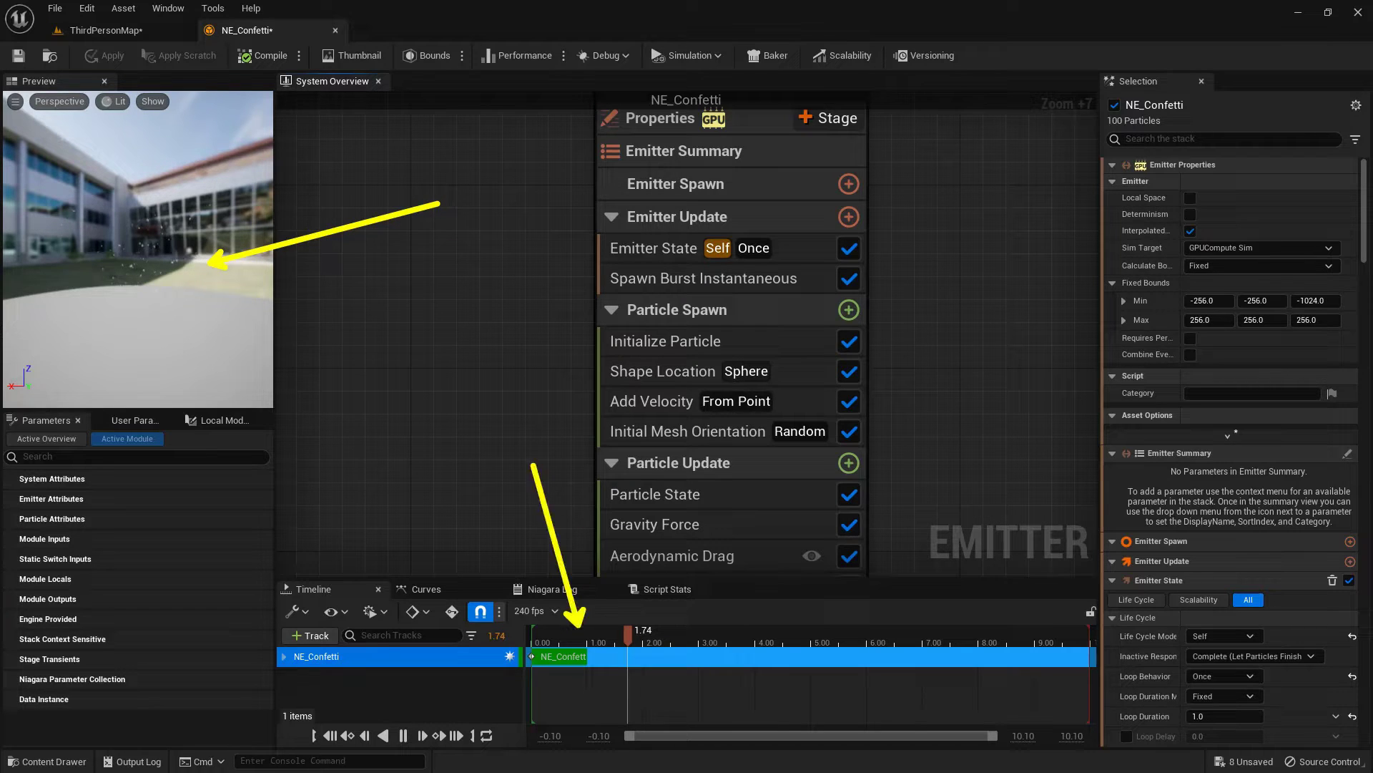
key(Escape)
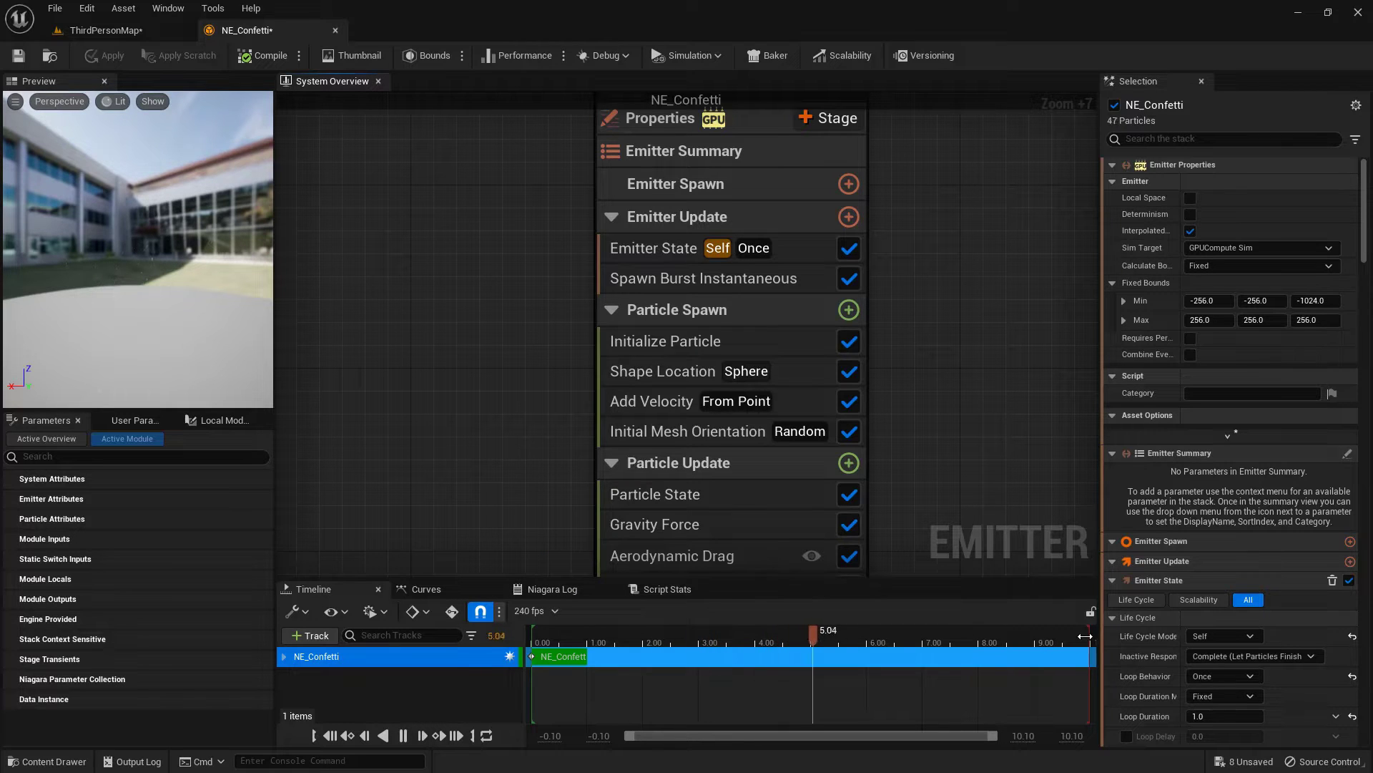
Step: Shorten the emitter timeline's playback range so that it ends at about 3 seconds
drag(1085, 634, 696, 648)
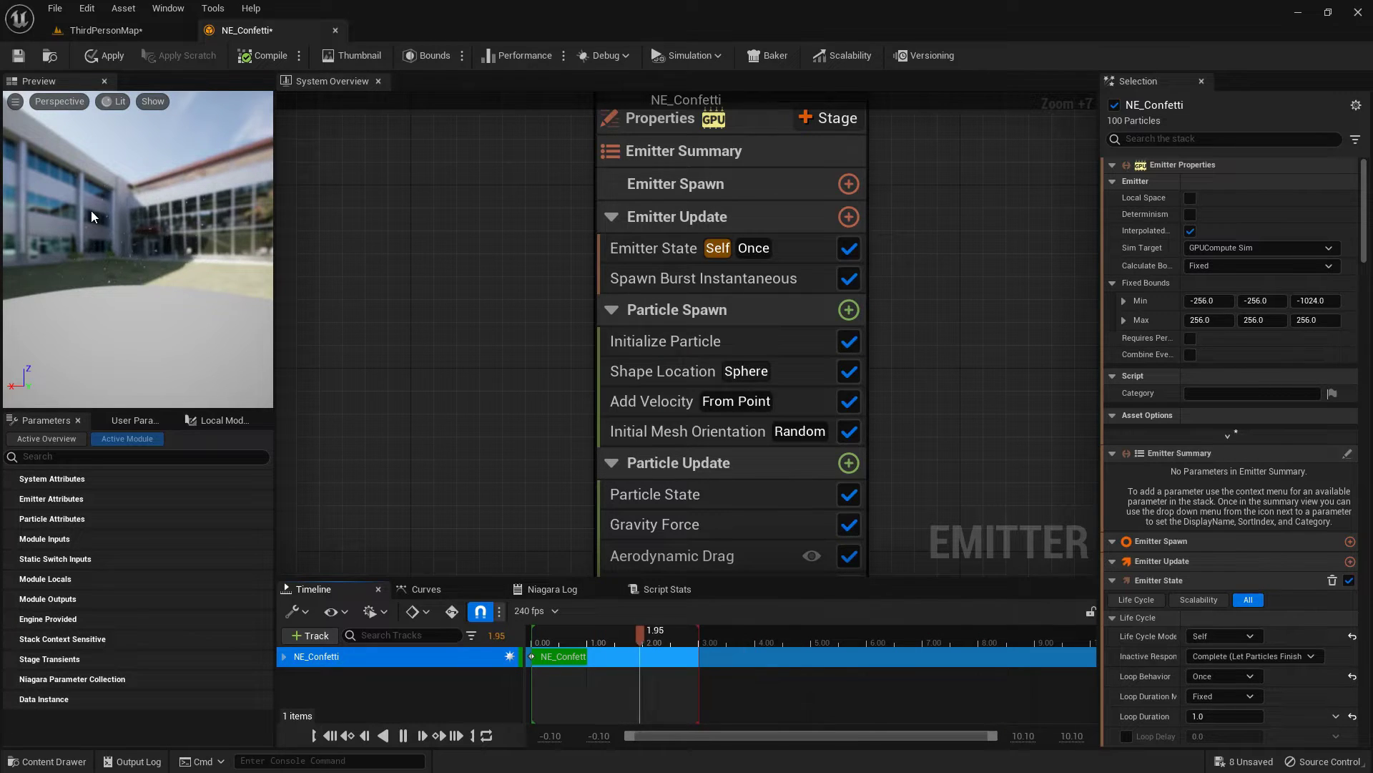
mouse_move(155, 129)
mouse_down()
mouse_move(71, 325)
mouse_move(155, 146)
mouse_up()
drag(1073, 301, 907, 346)
right_drag(950, 304, 925, 311)
Step: Set the Spawn Count of Spawn Burst Instantaneous to 5000 and pause the simulation preview during the burst
click(707, 295)
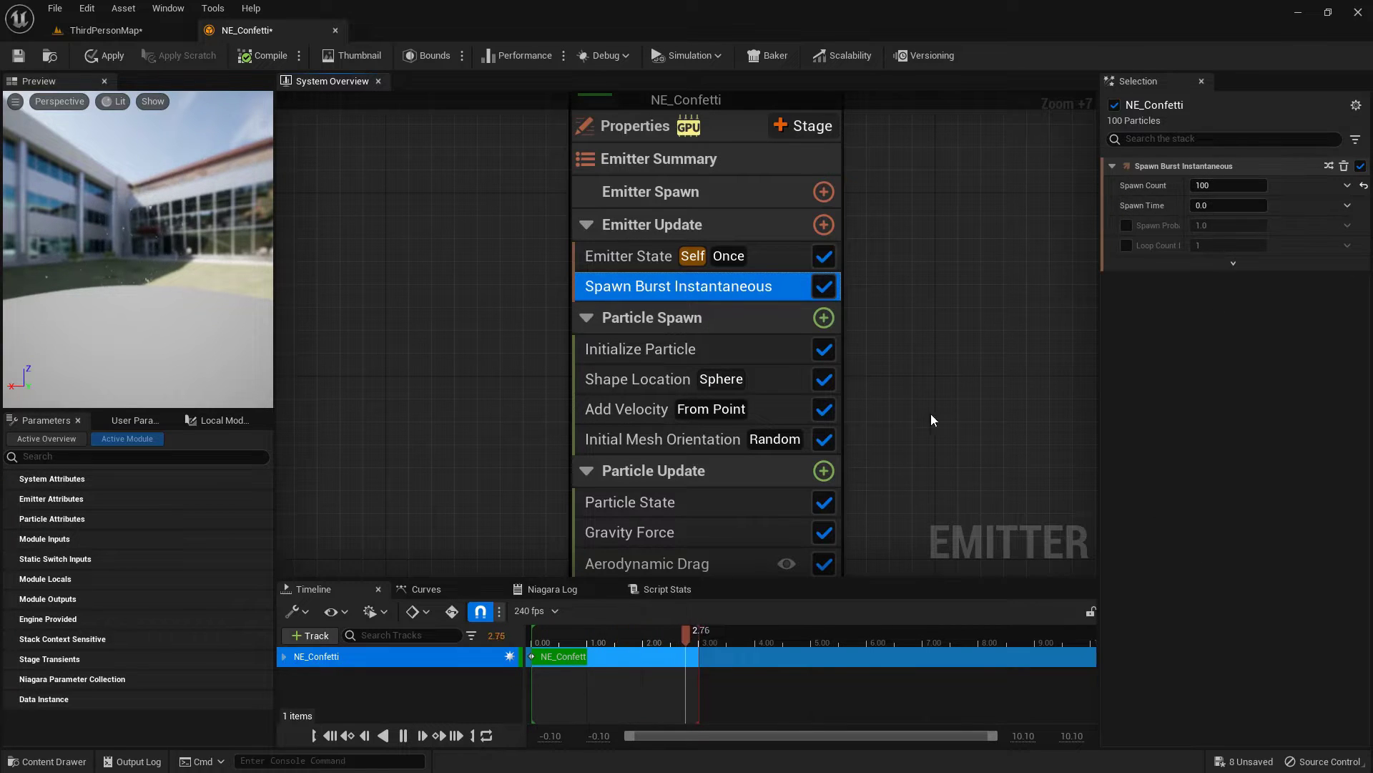
click(1213, 185)
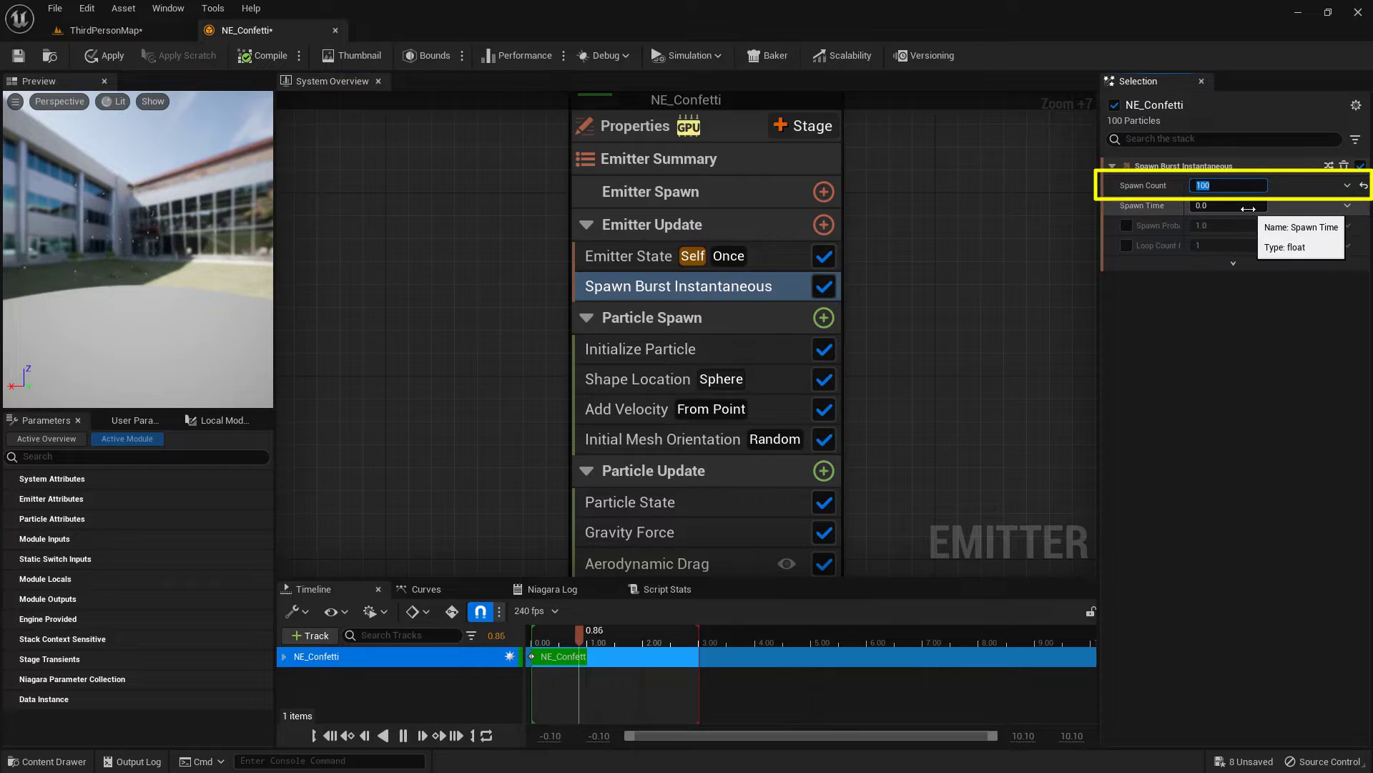
text(5000)
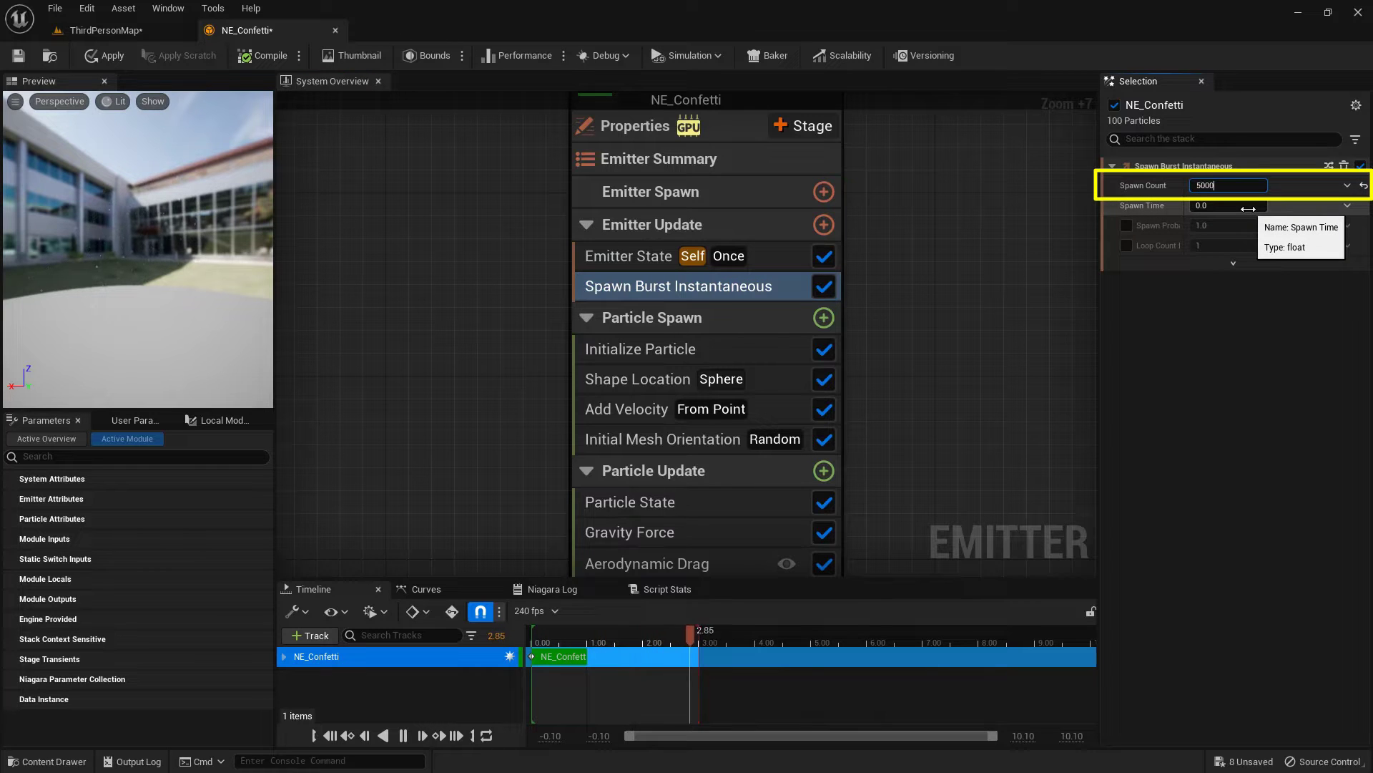
key(Return)
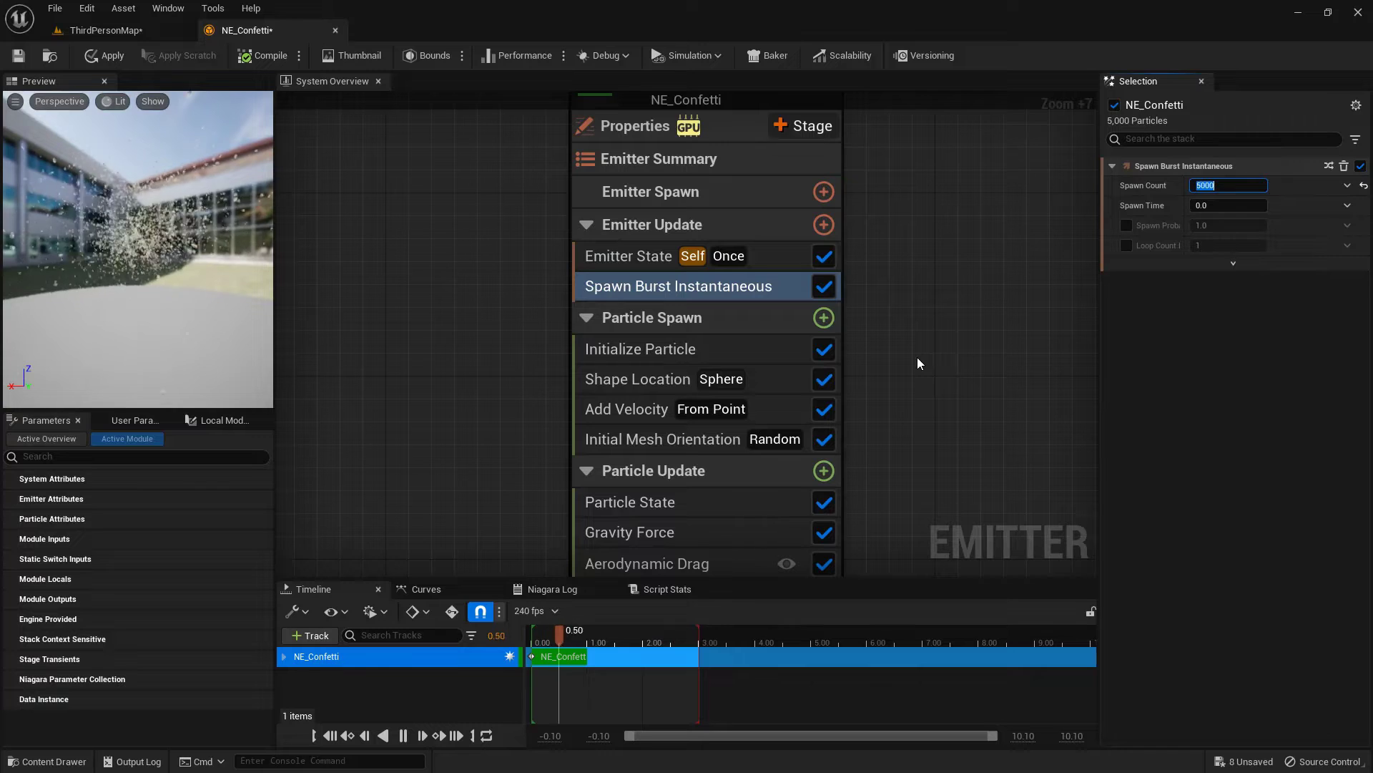
click(405, 737)
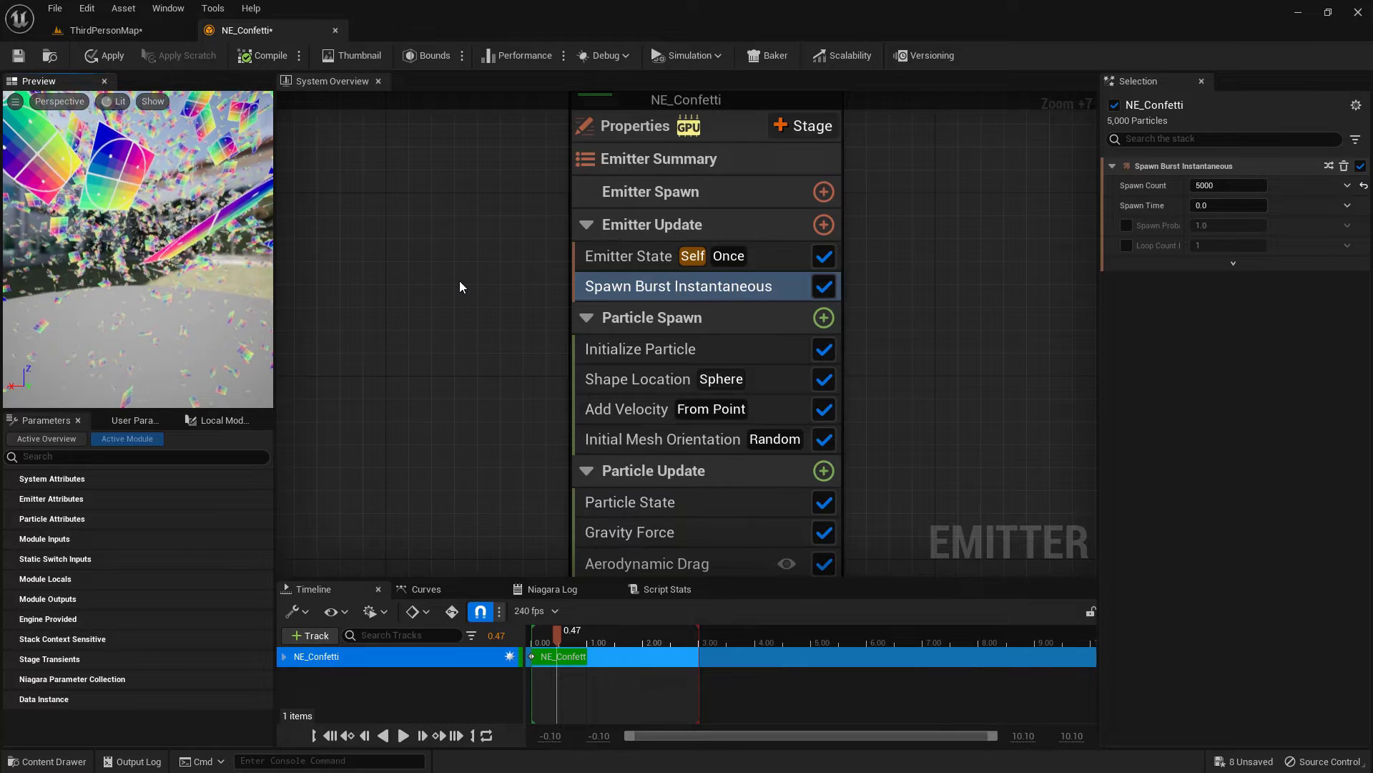
Step: Open the Sprite Renderer settings of NE_Confetti and locate the renderer in the emitter's Render group
scroll(462, 279, down, 4)
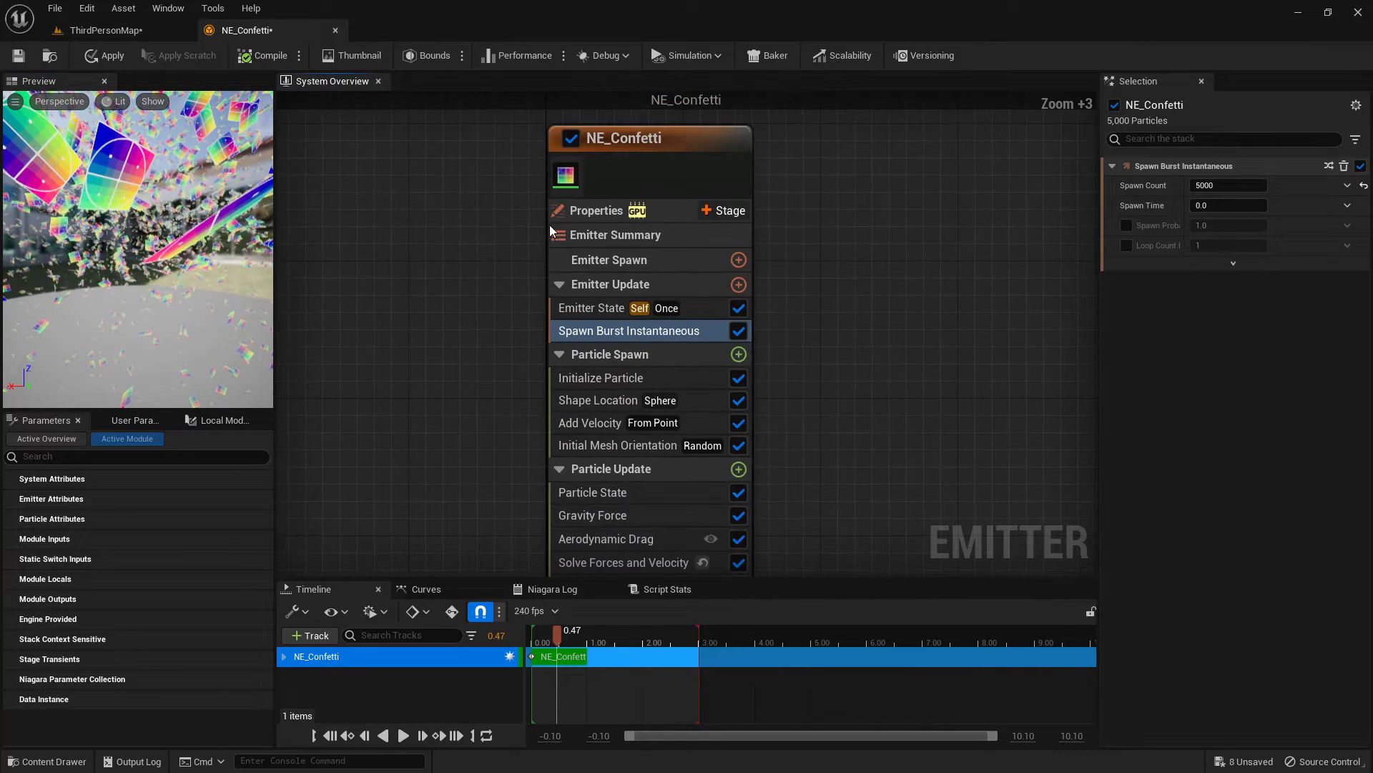
click(567, 178)
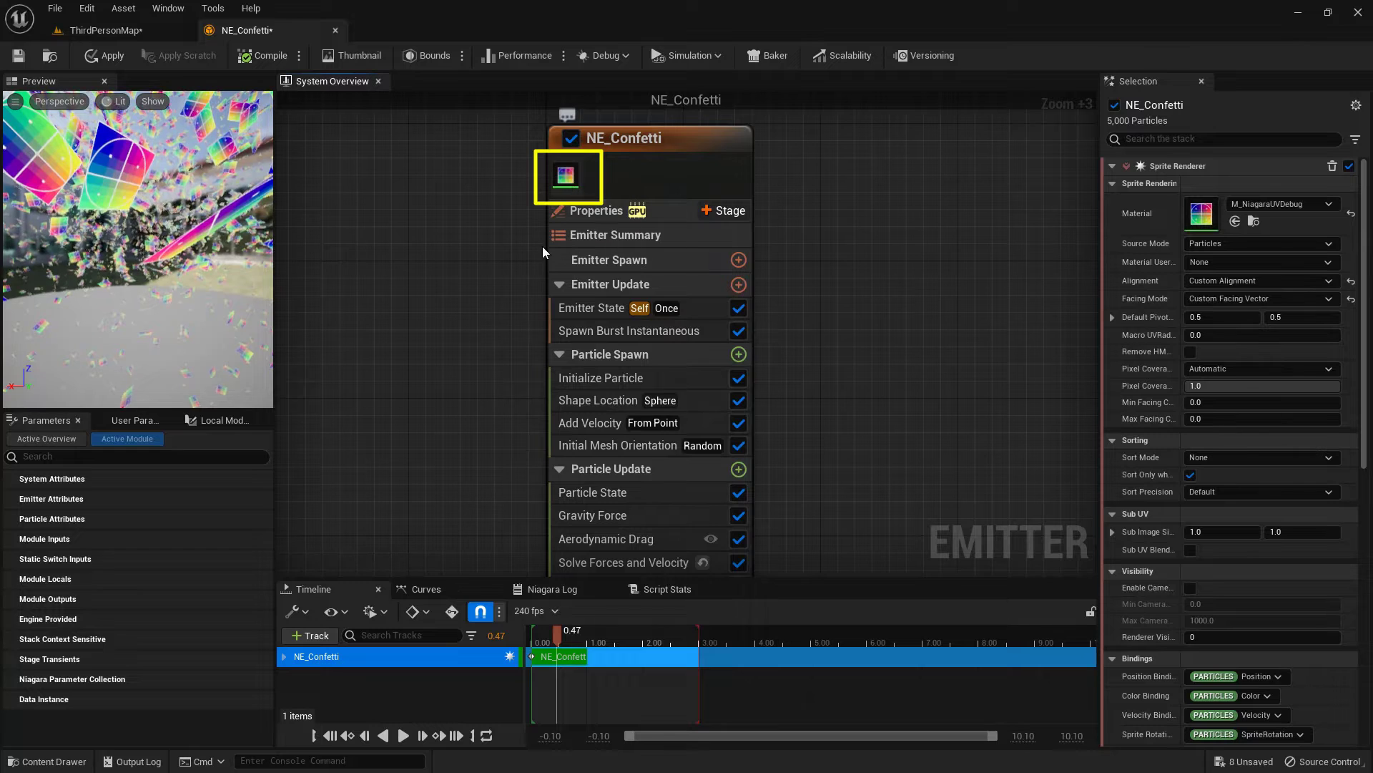
right_drag(498, 476, 509, 243)
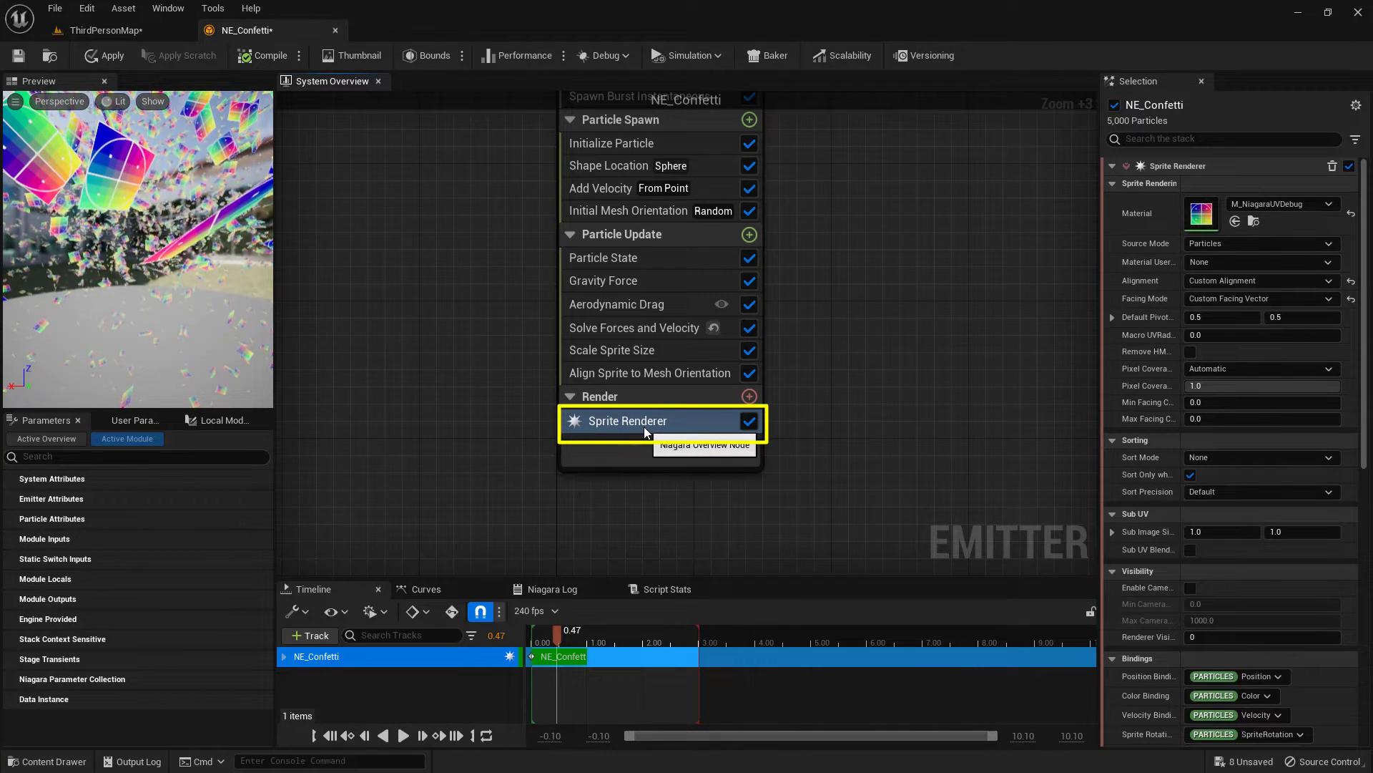
right_drag(468, 247, 539, 234)
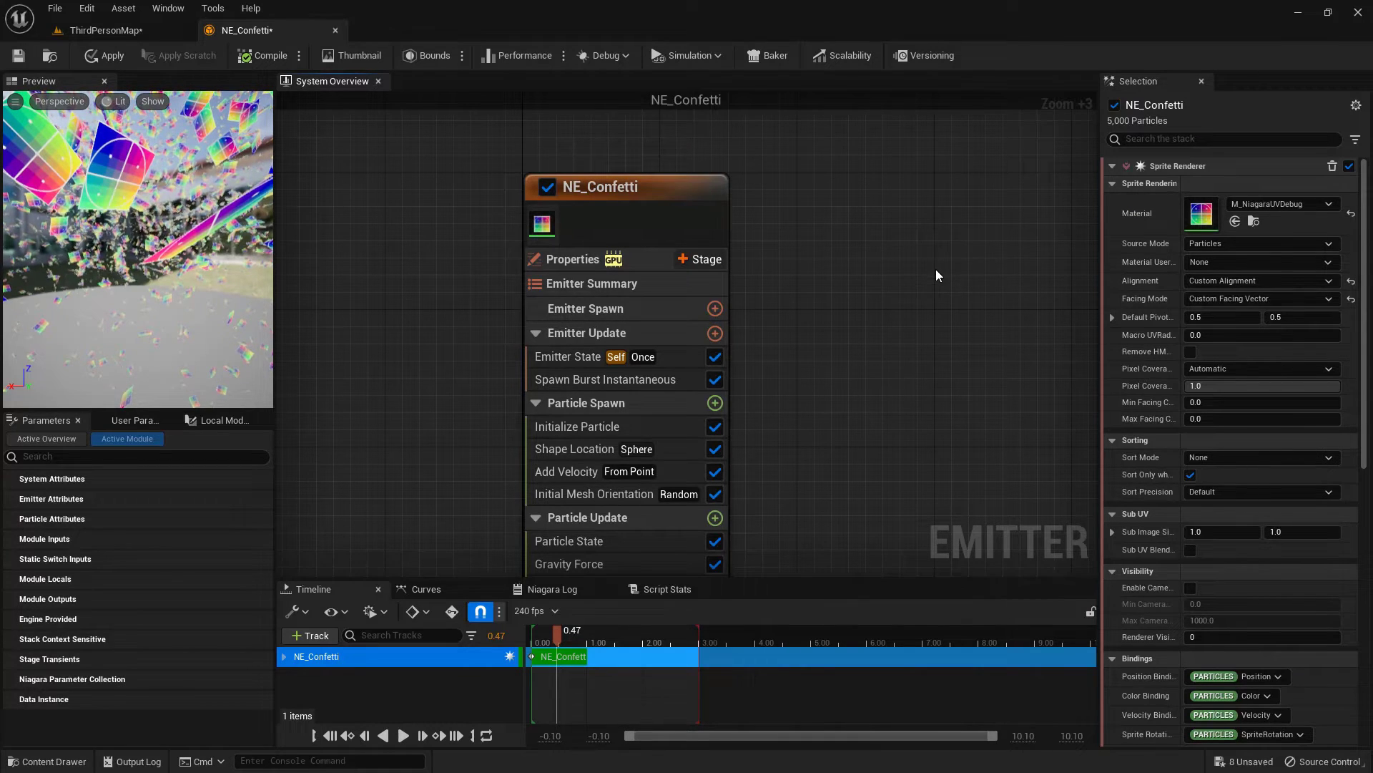
Step: Show engine and plugin content in the material picker and assign Niagara's DefaultSpriteMaterial to the Sprite Renderer
click(1327, 205)
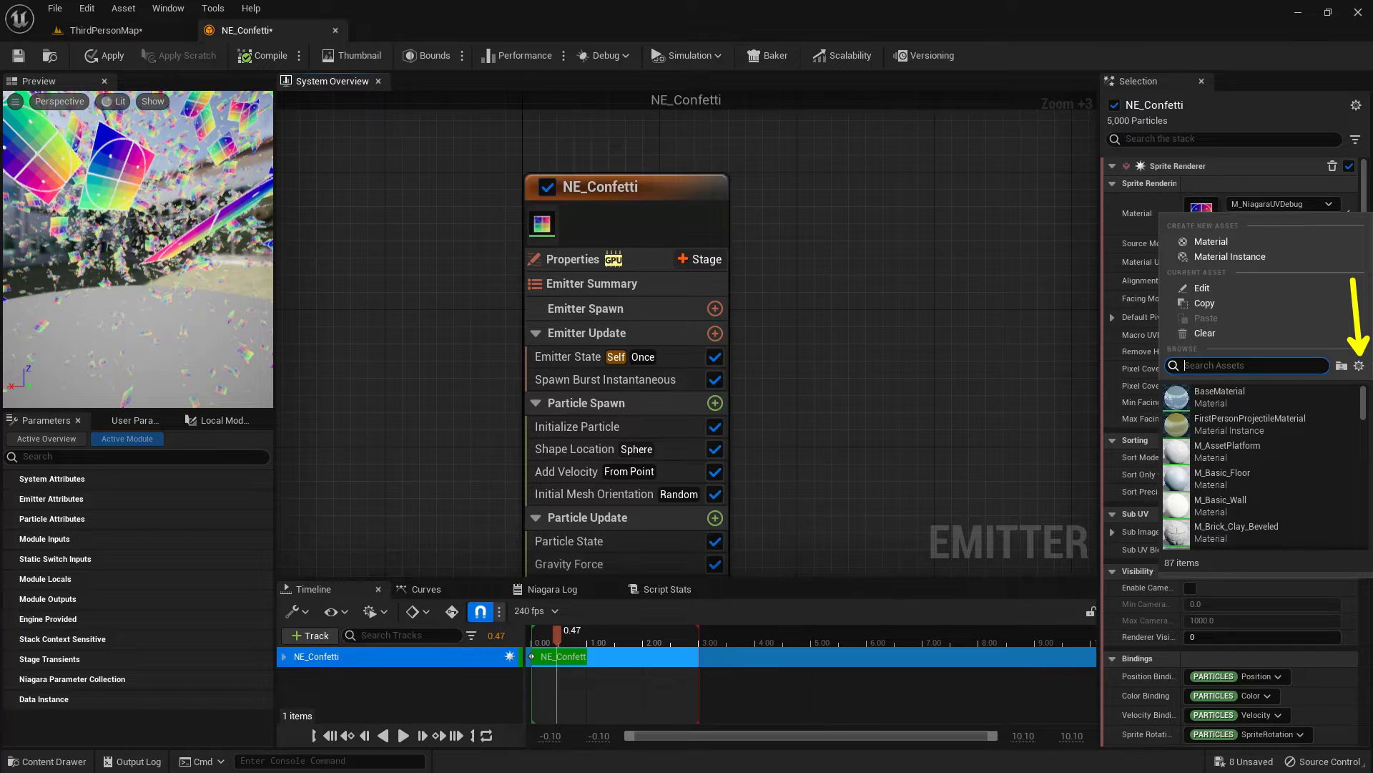
click(1359, 365)
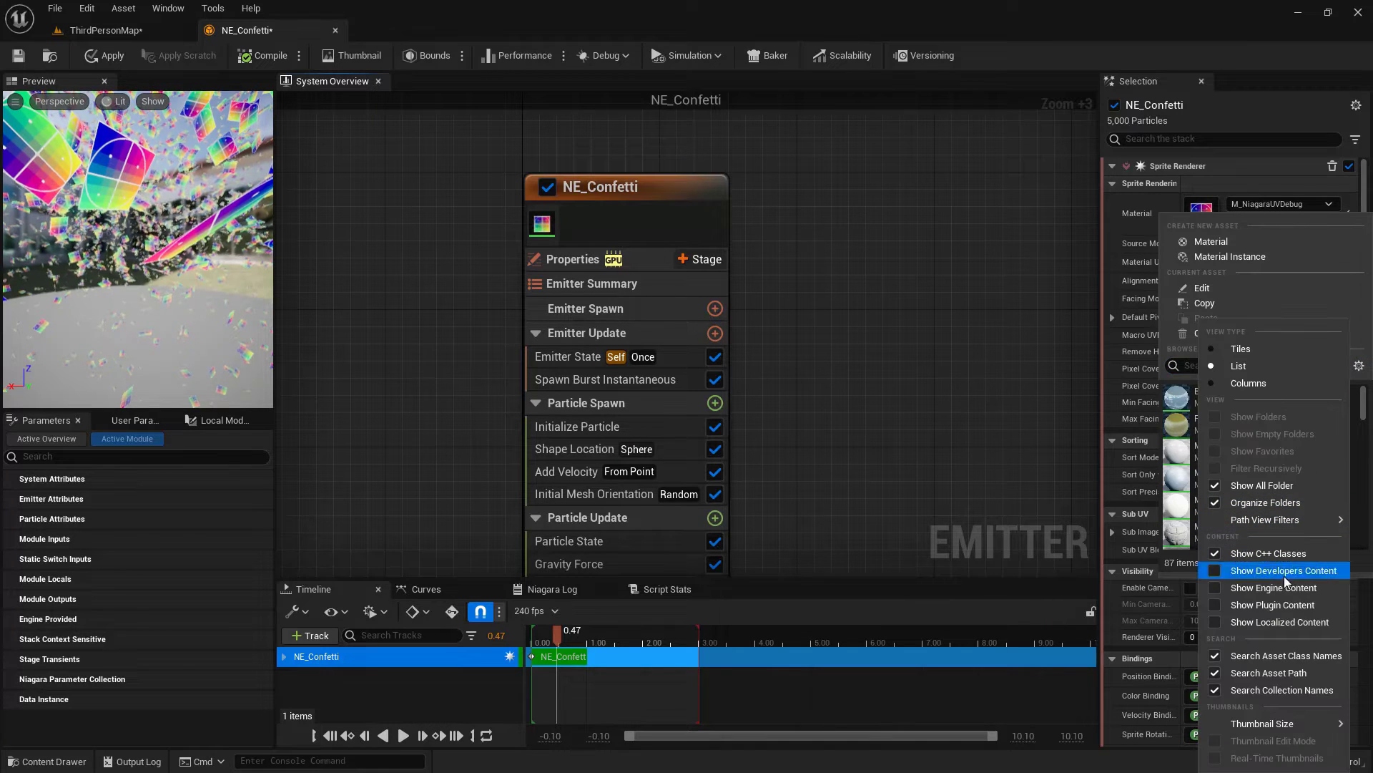
click(1231, 590)
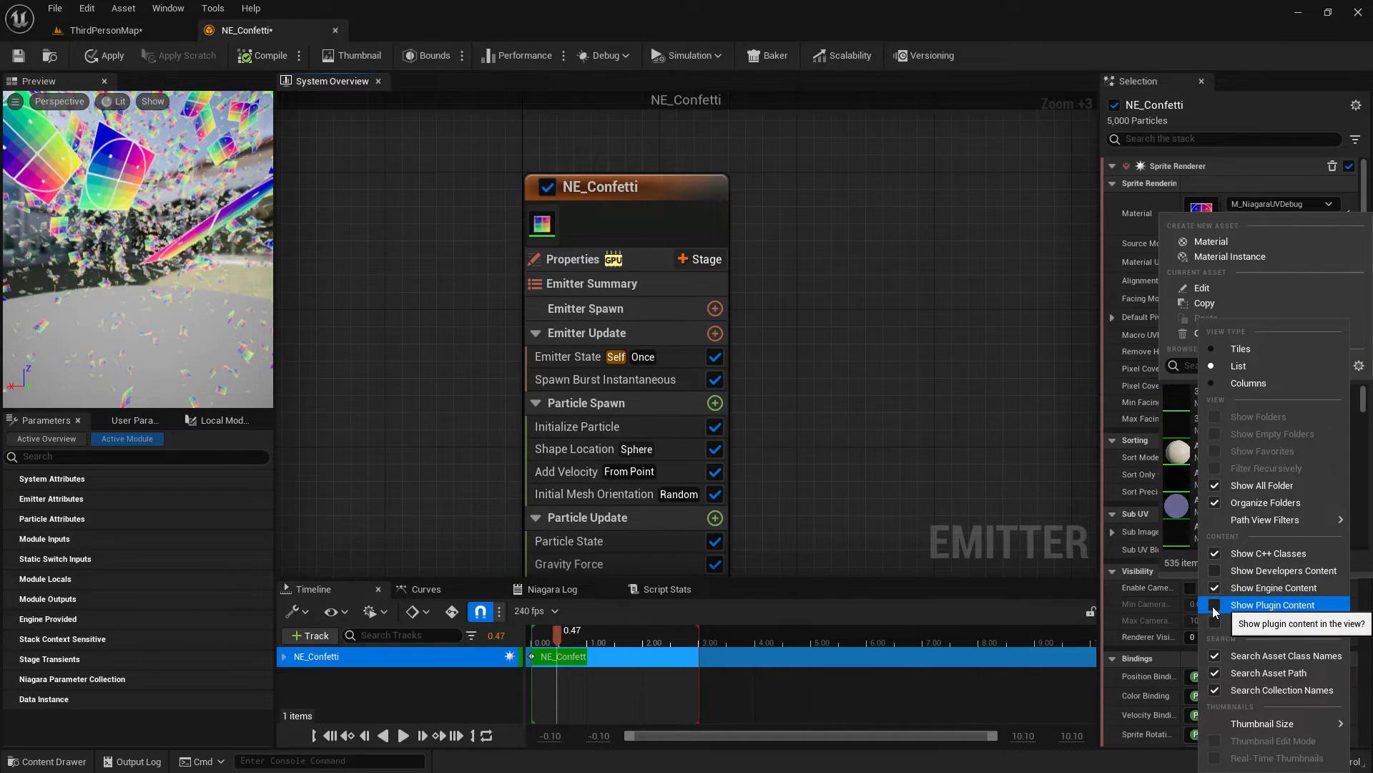
click(1215, 605)
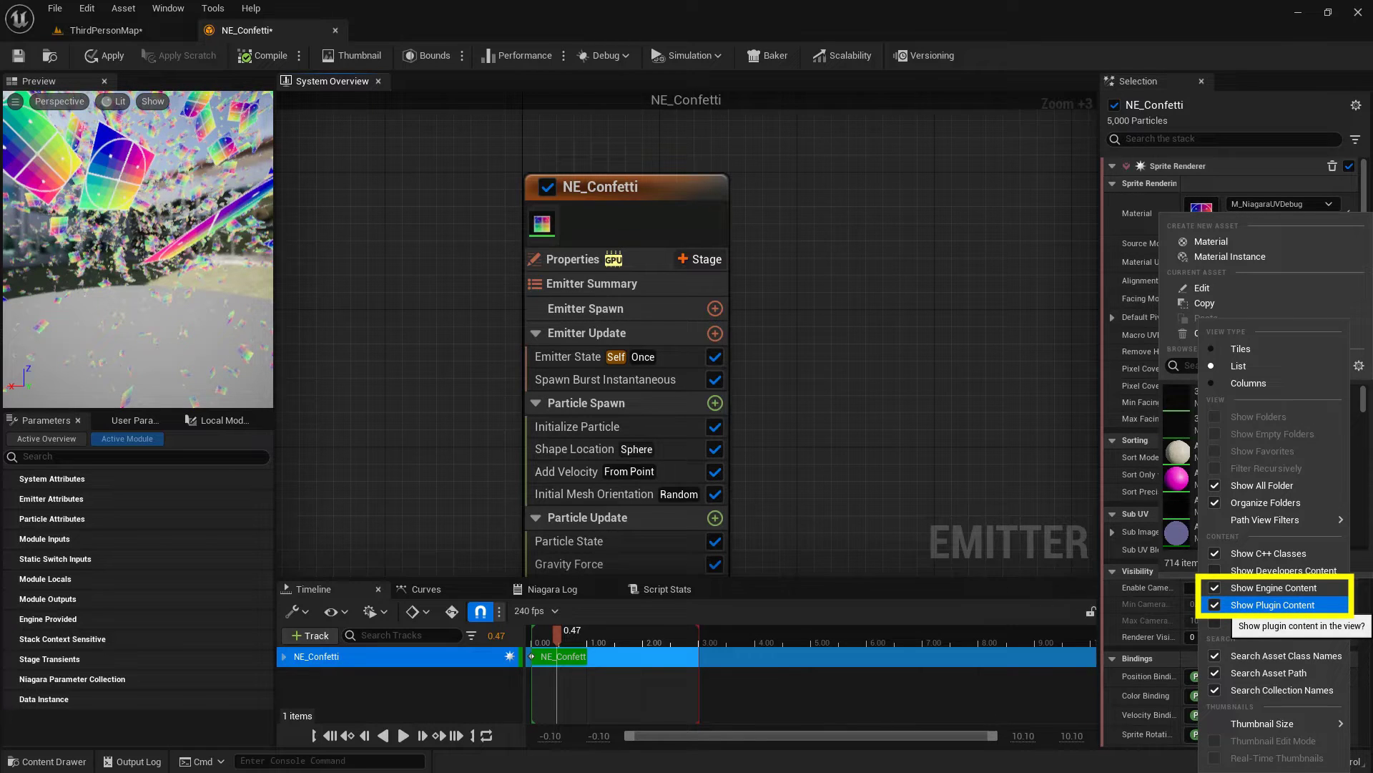
key(Escape)
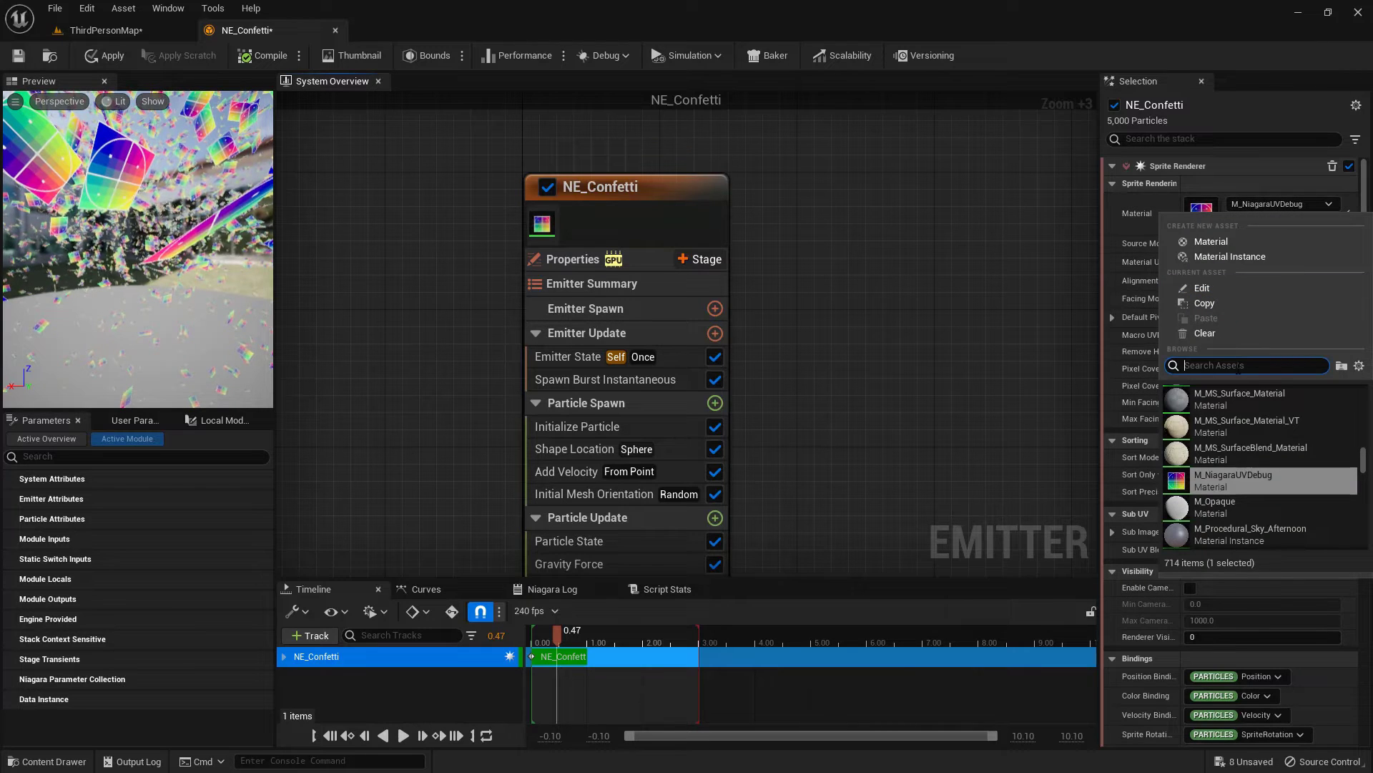
text(defaultsprite)
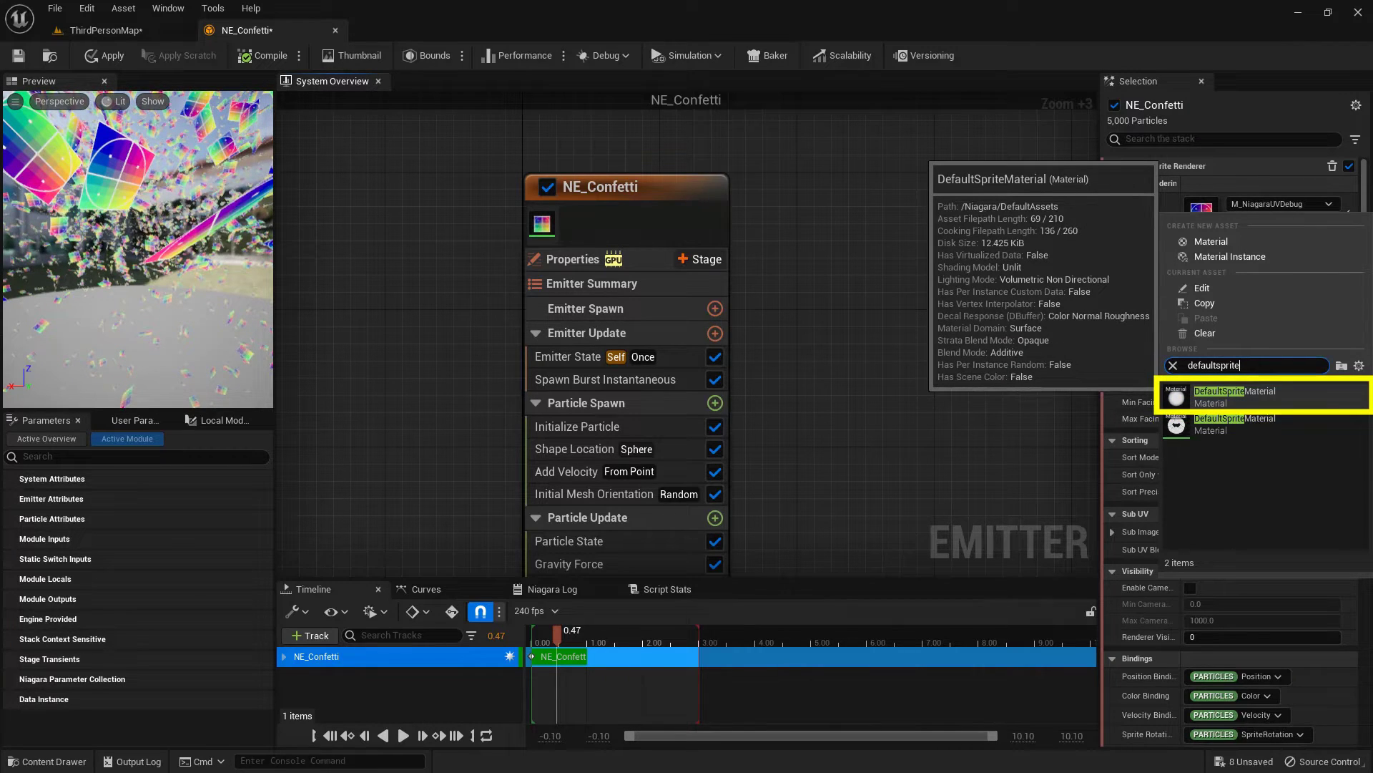
click(1281, 399)
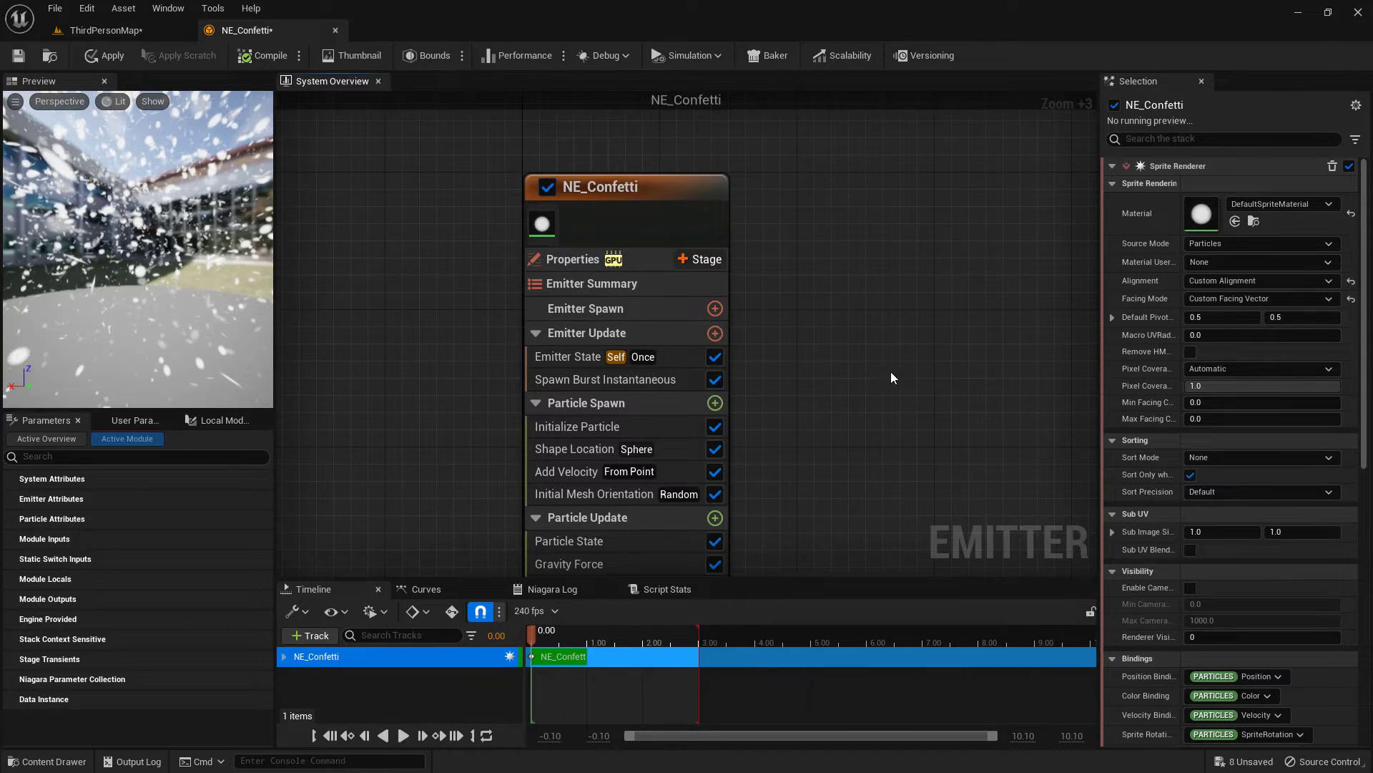
Step: Open the Initialize Particle settings and widen their panel so the color values fit on one line
click(600, 427)
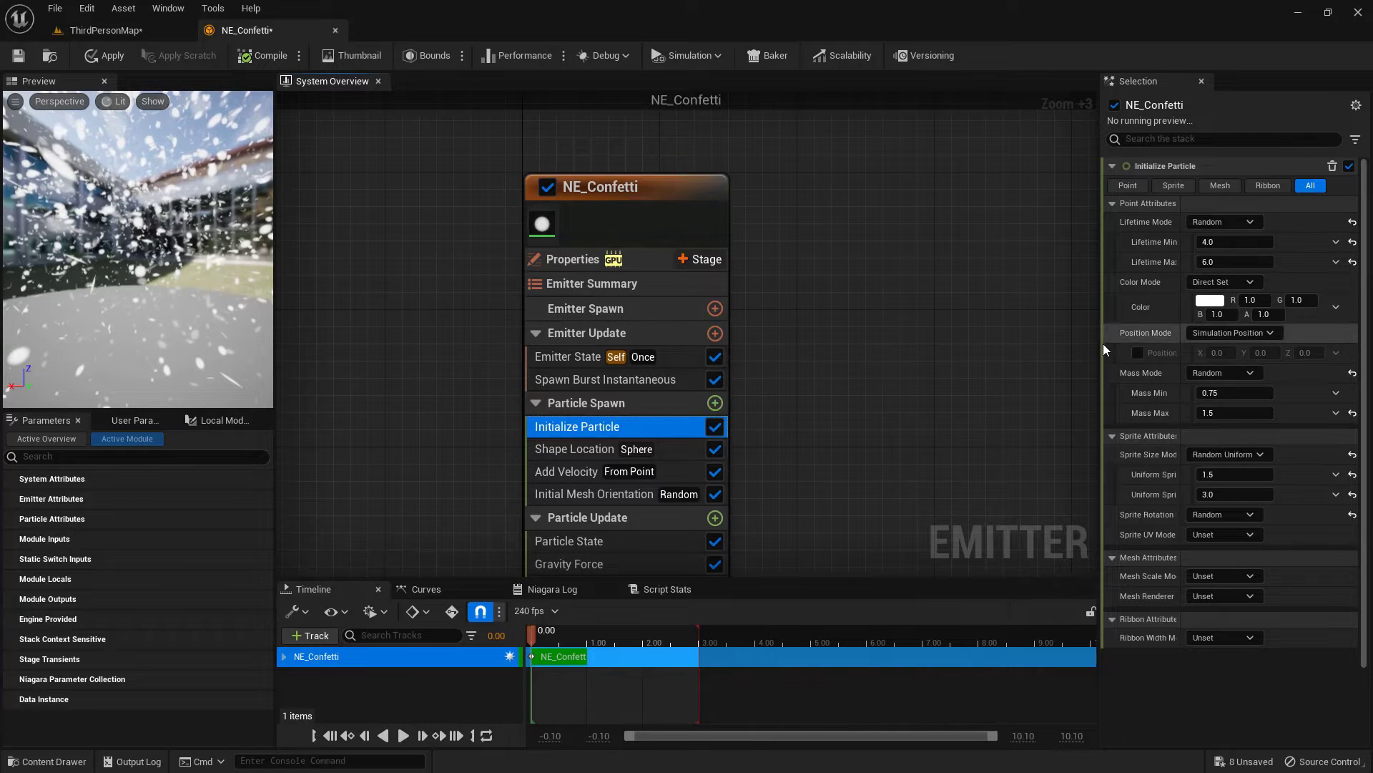
drag(1098, 352, 952, 350)
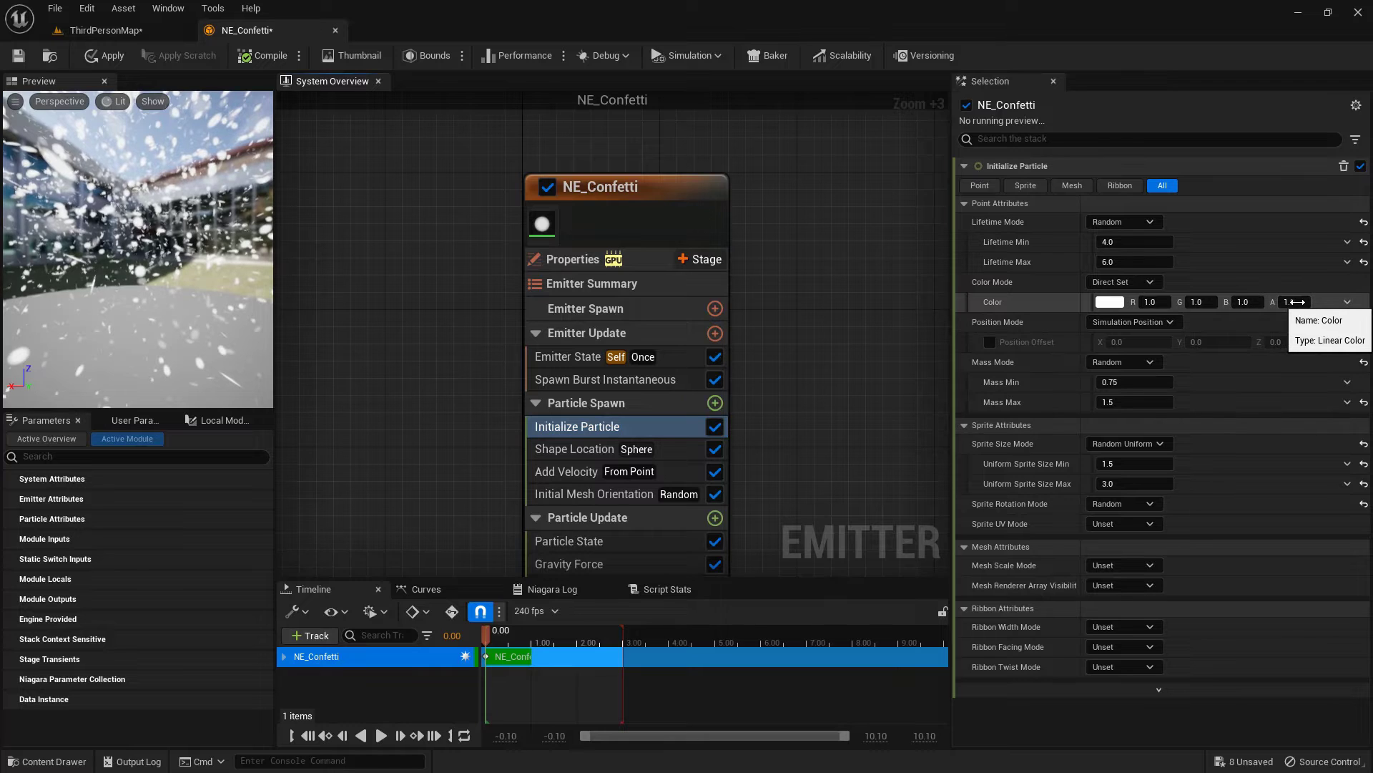
click(1109, 301)
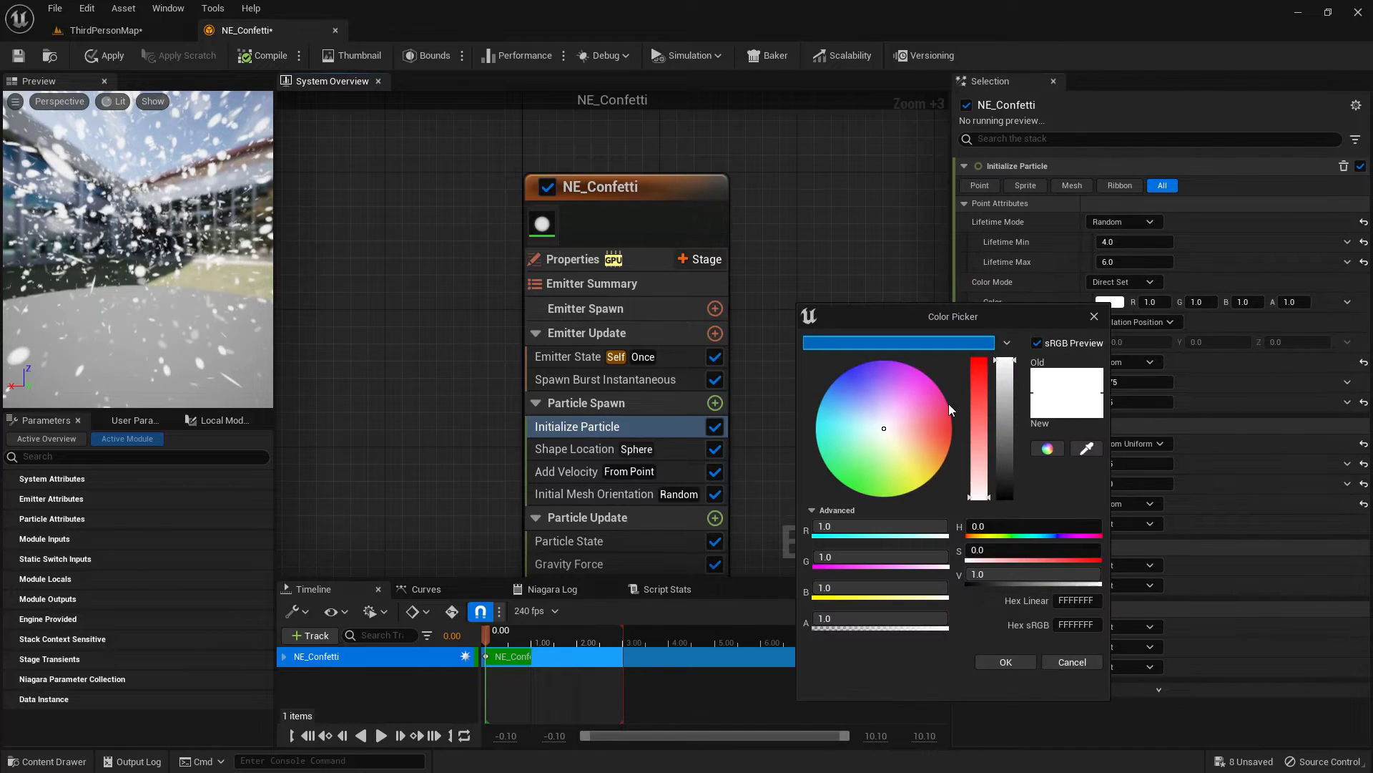
drag(948, 404, 949, 431)
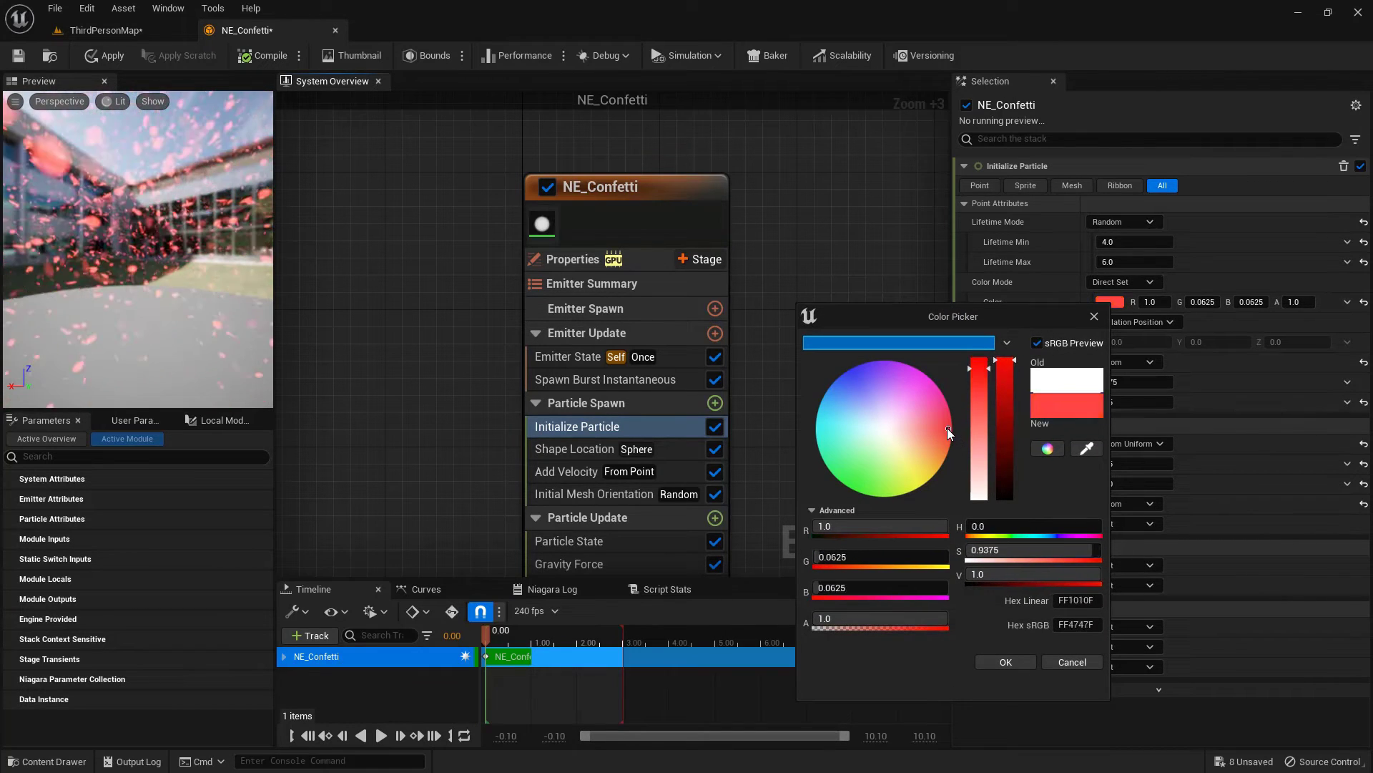
click(1076, 666)
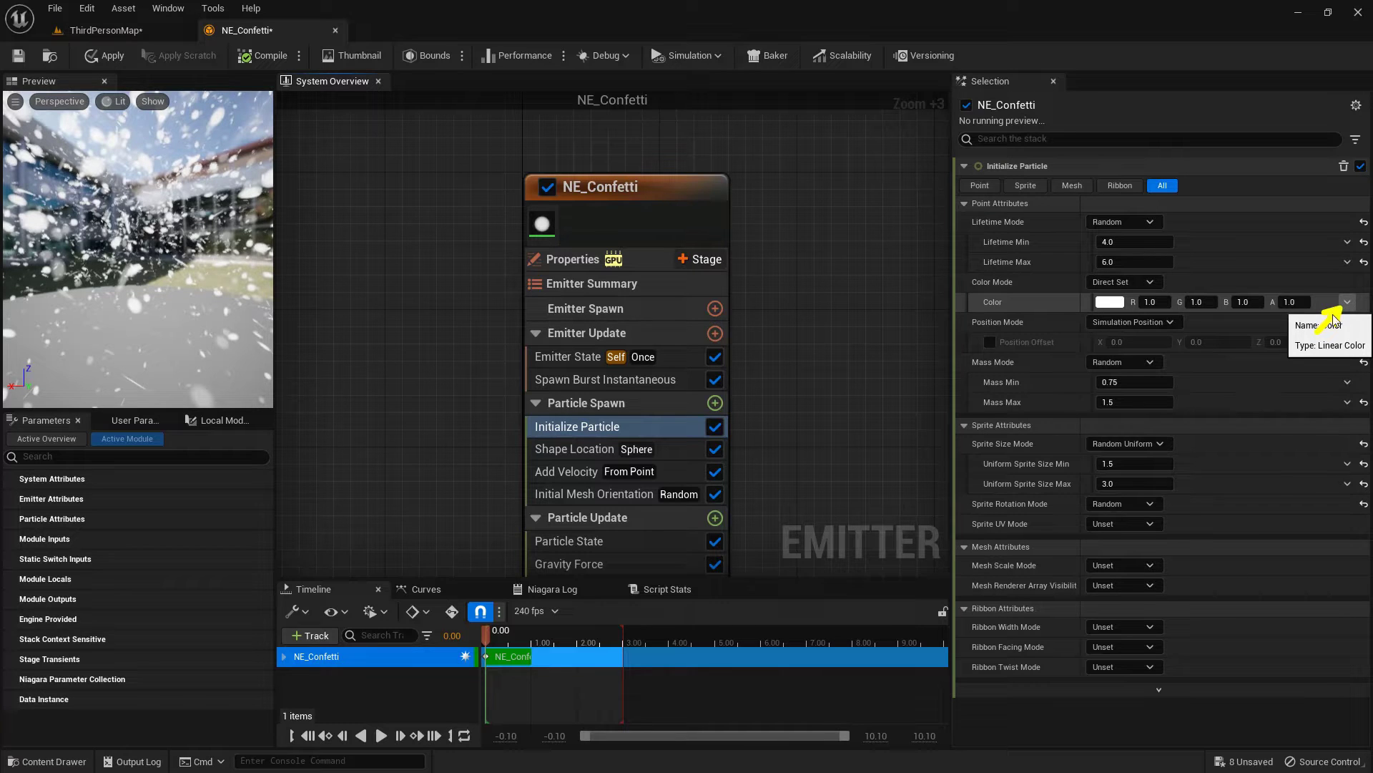
Step: Make the particle Color a Random Range Linear Color with Color Channel Mode set to Random Individual Channels
click(1348, 302)
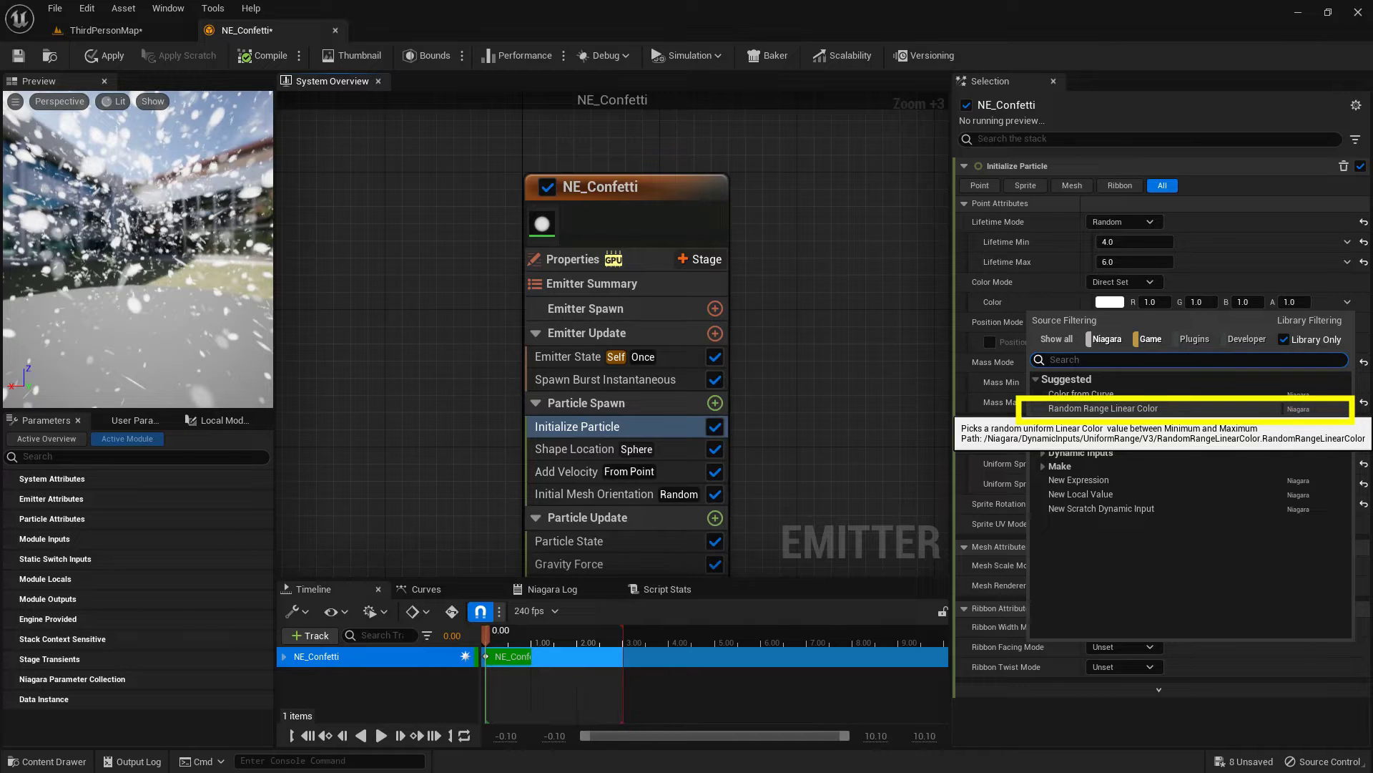
click(1151, 406)
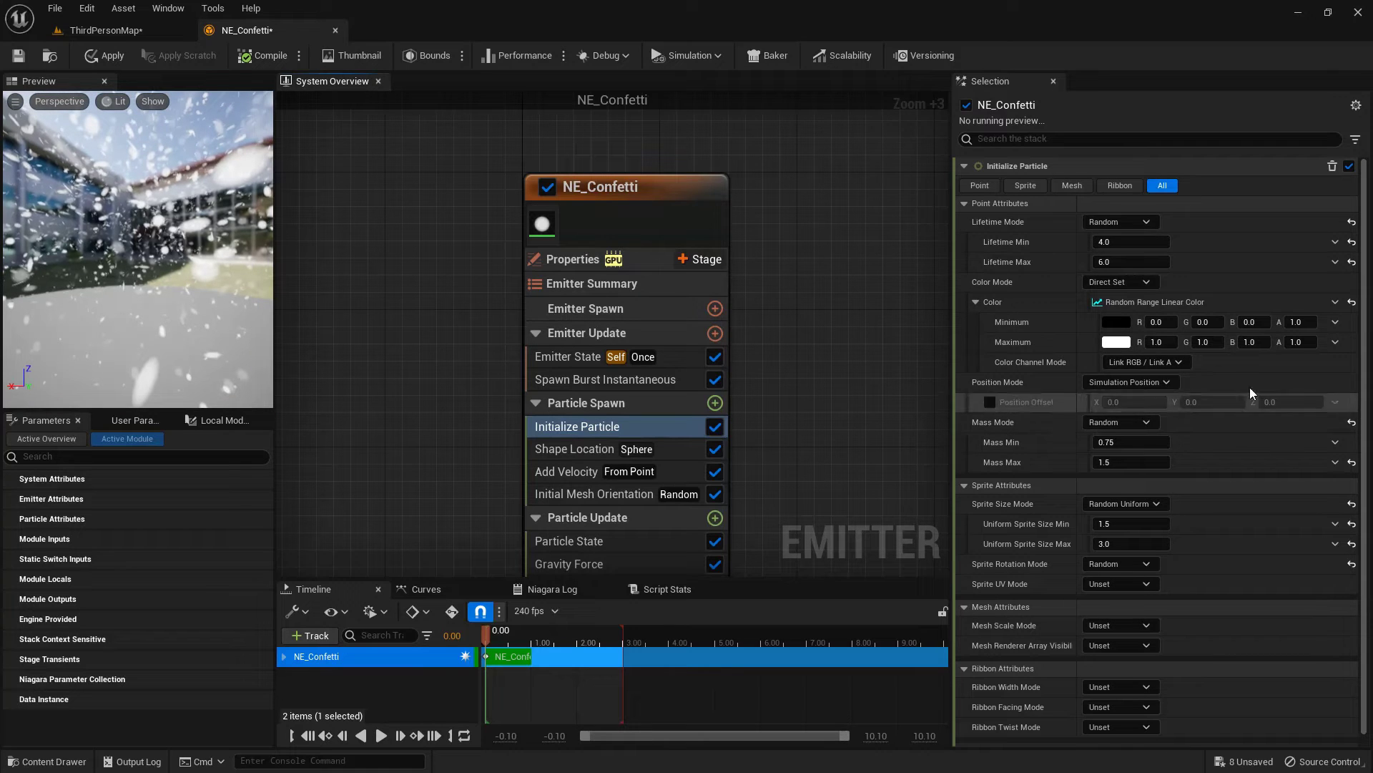
mouse_move(1048, 367)
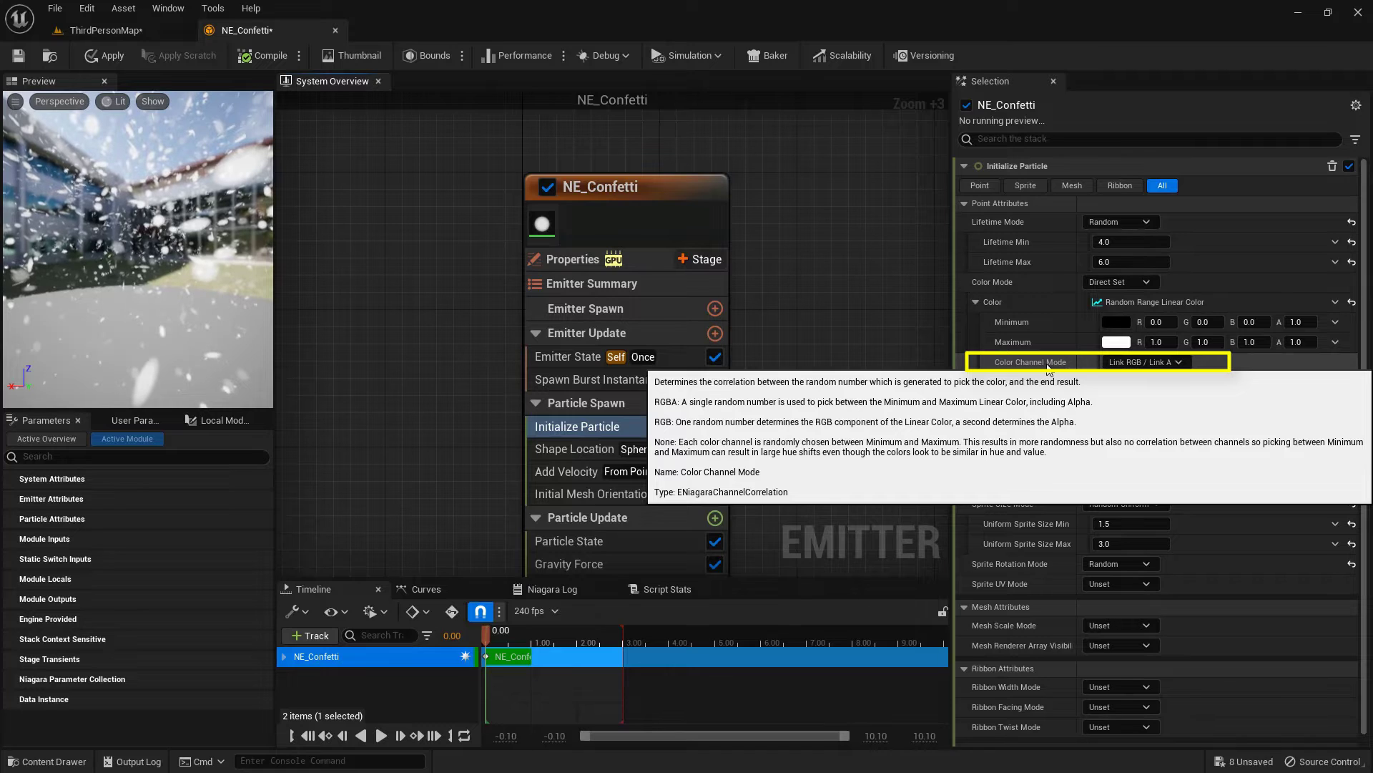
click(1190, 363)
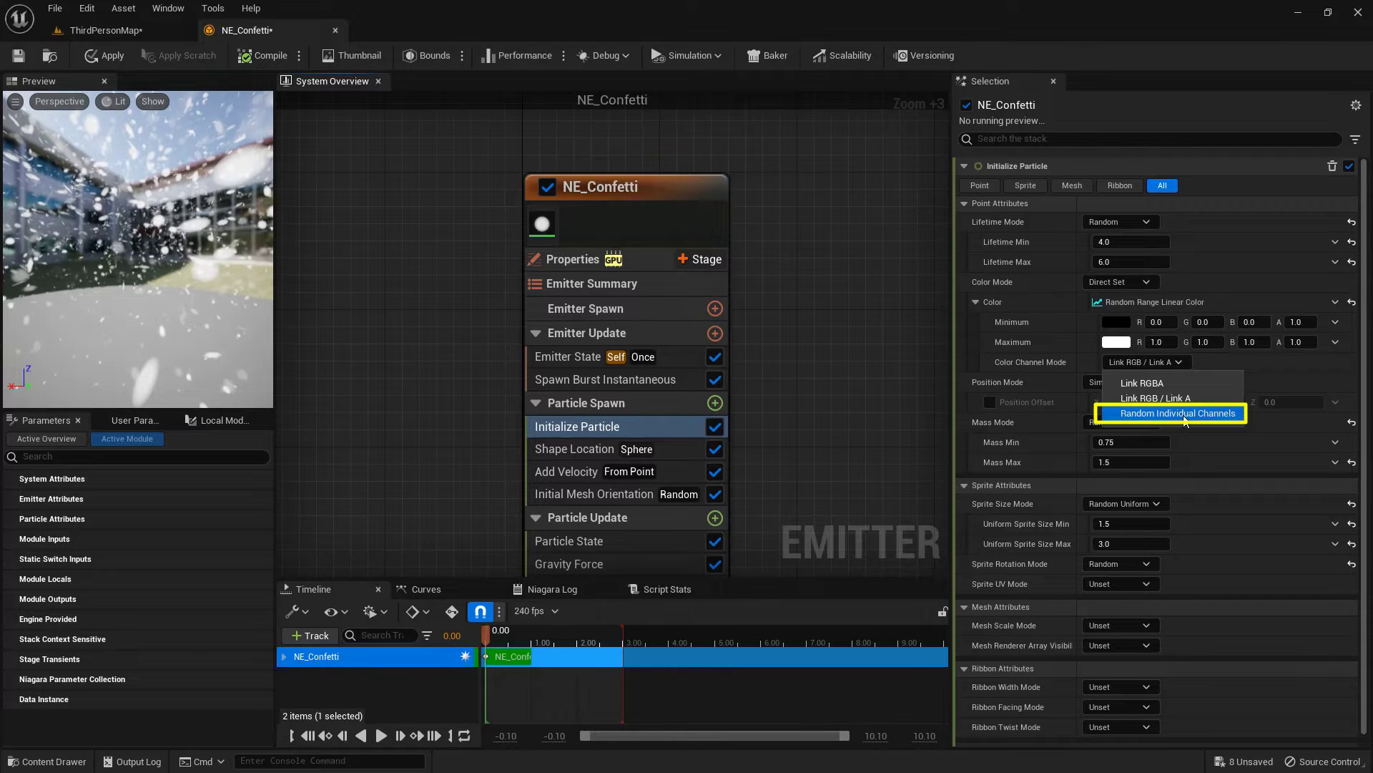
click(1184, 414)
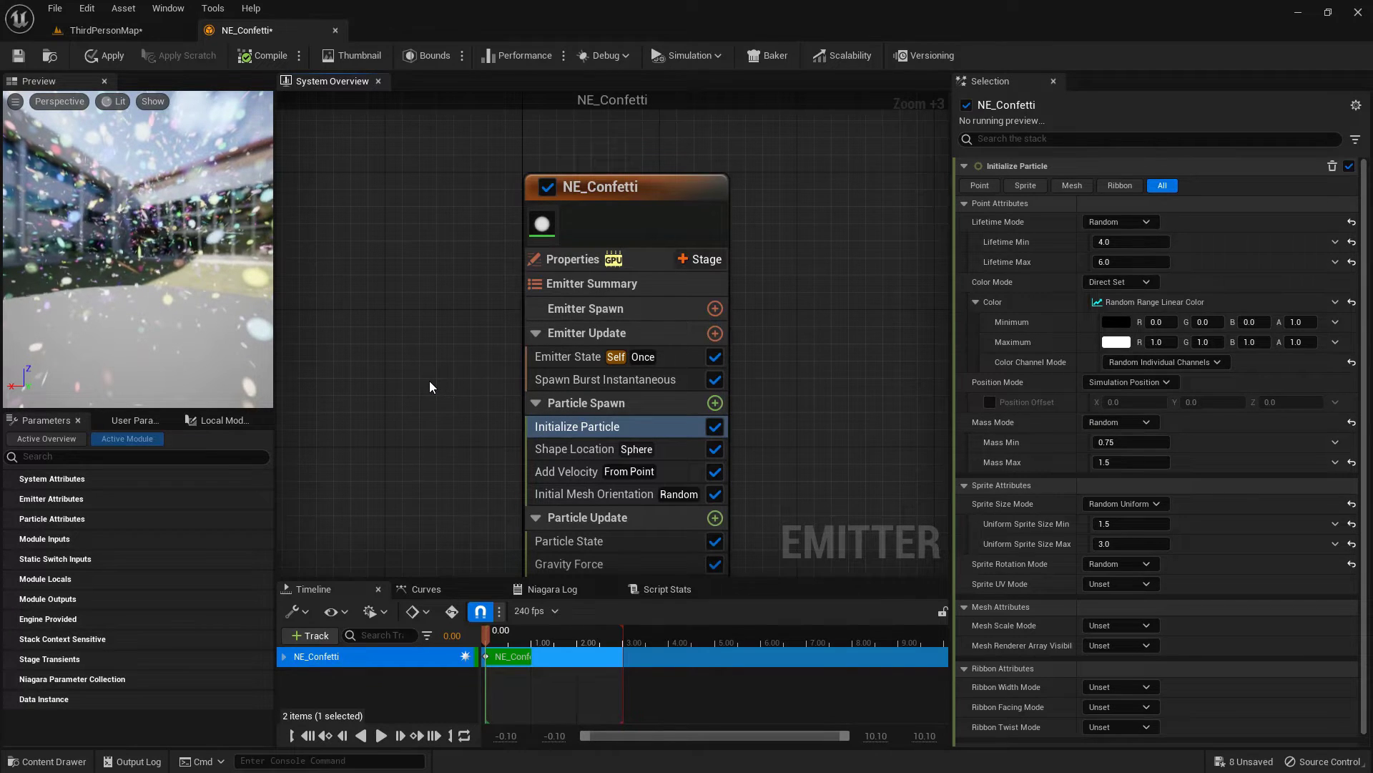
Step: Add a Collision module to the Particle Update group and save the emitter
right_drag(472, 490, 475, 308)
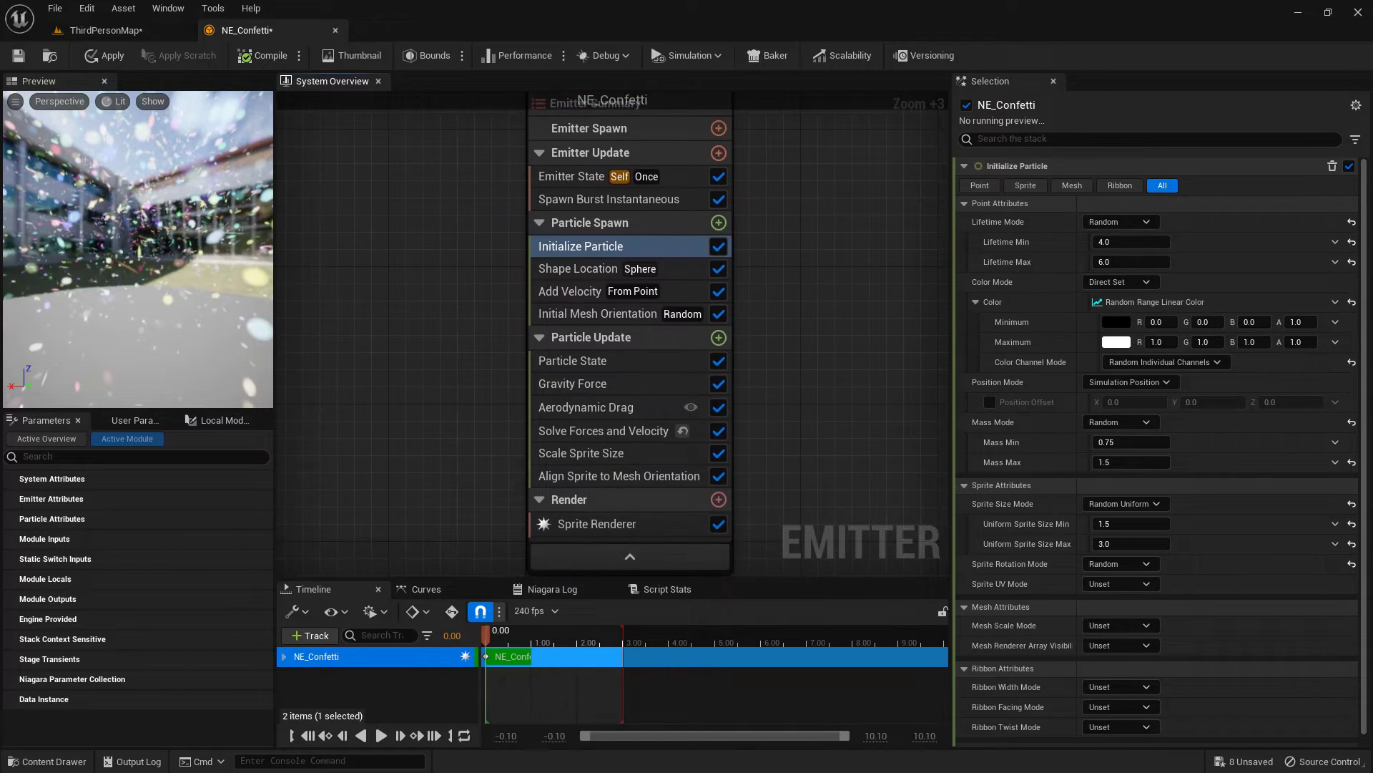
click(655, 337)
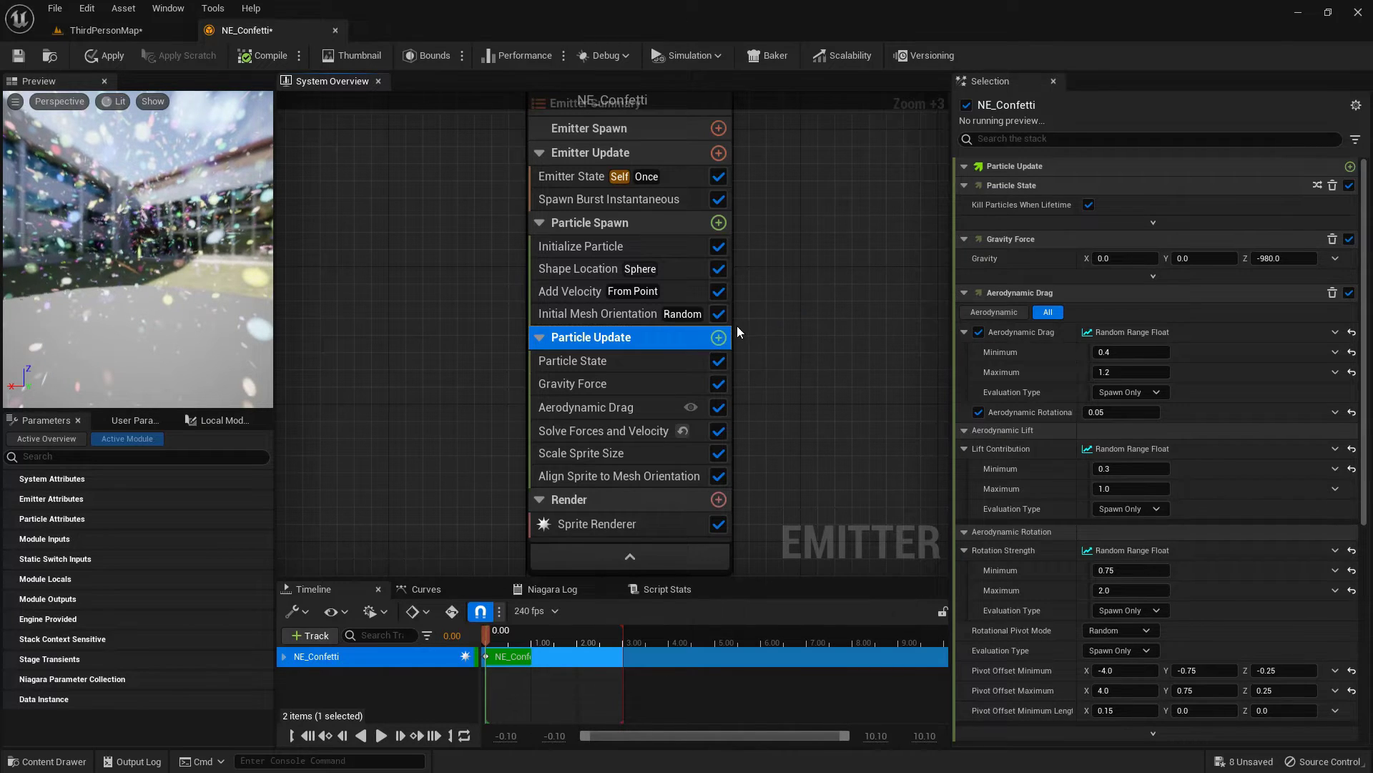
click(718, 337)
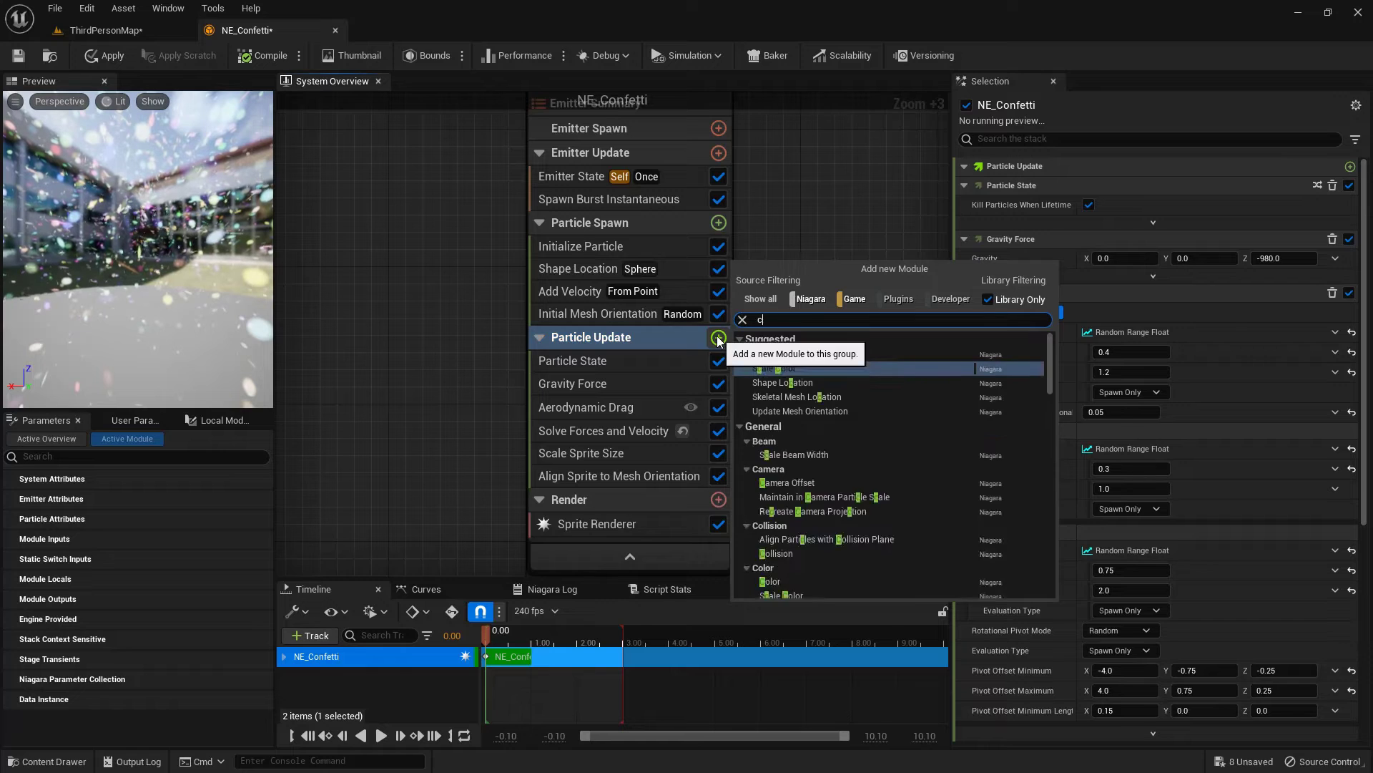
text(collision)
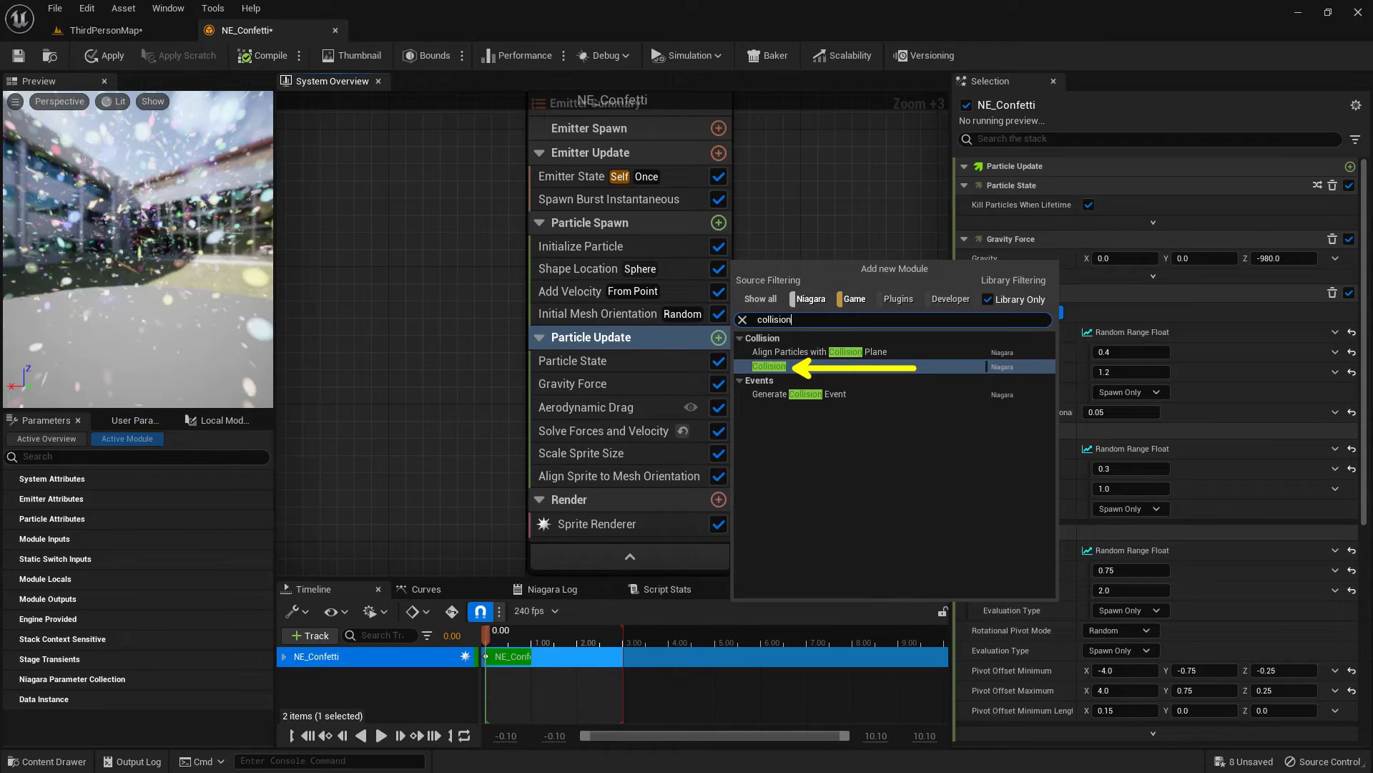
click(804, 368)
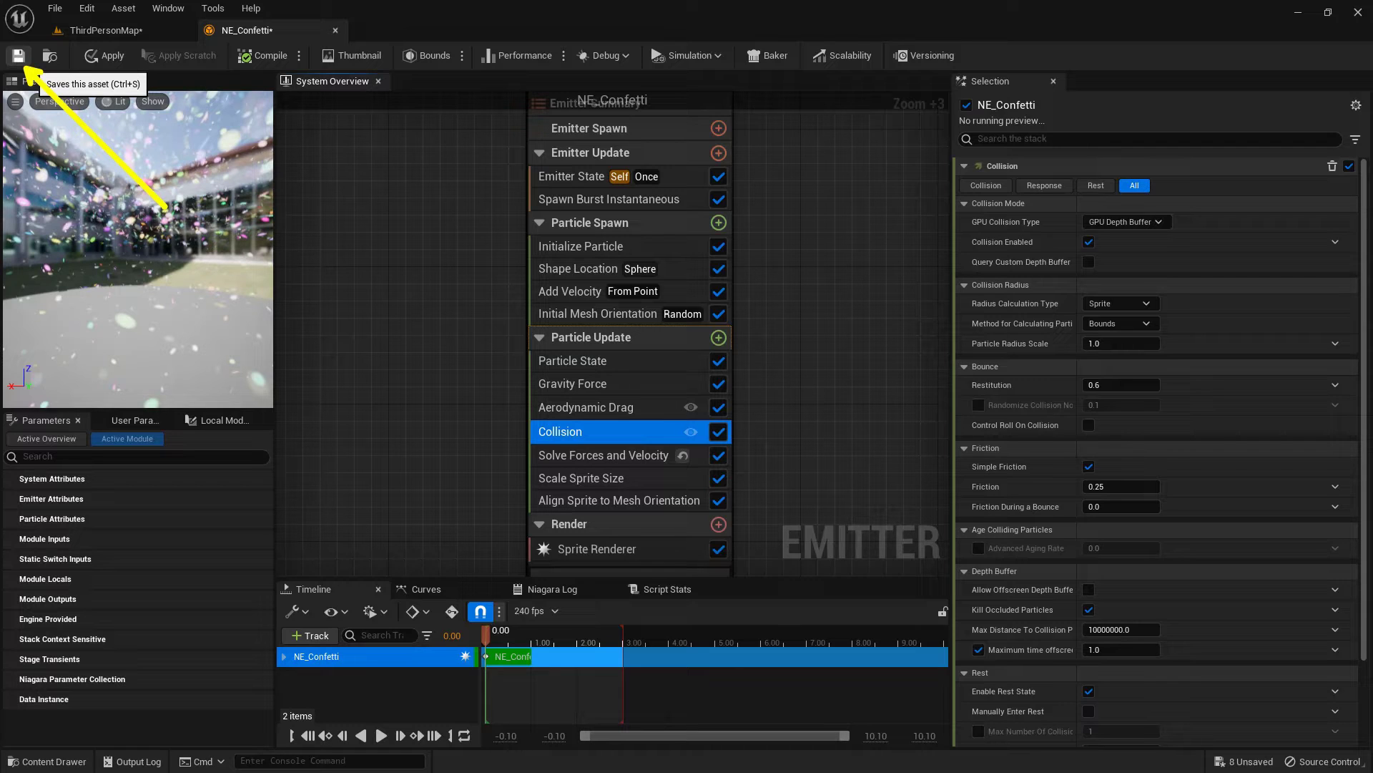
click(18, 56)
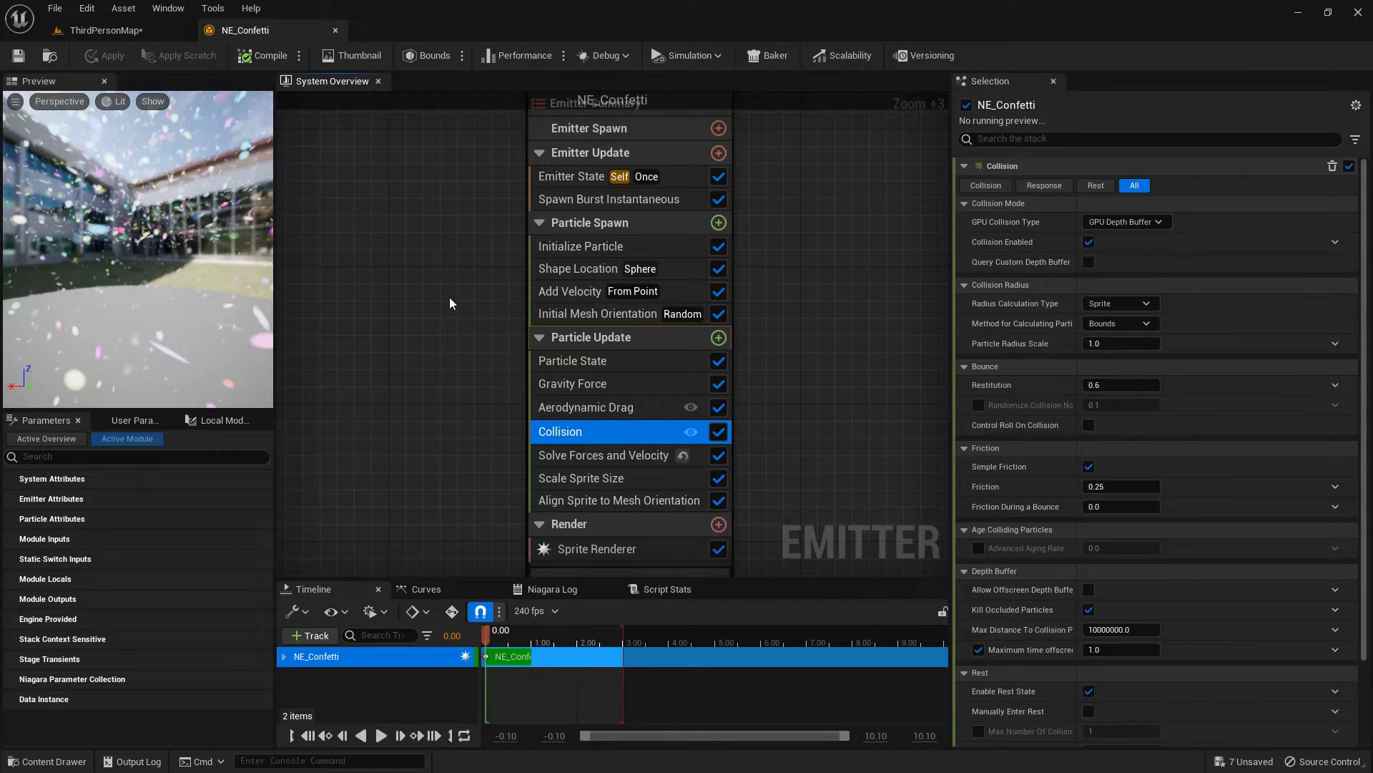
Step: Switch to ThirdPersonMap, try placing the NE_Confetti emitter in the level, and create a Niagara System from it
click(148, 32)
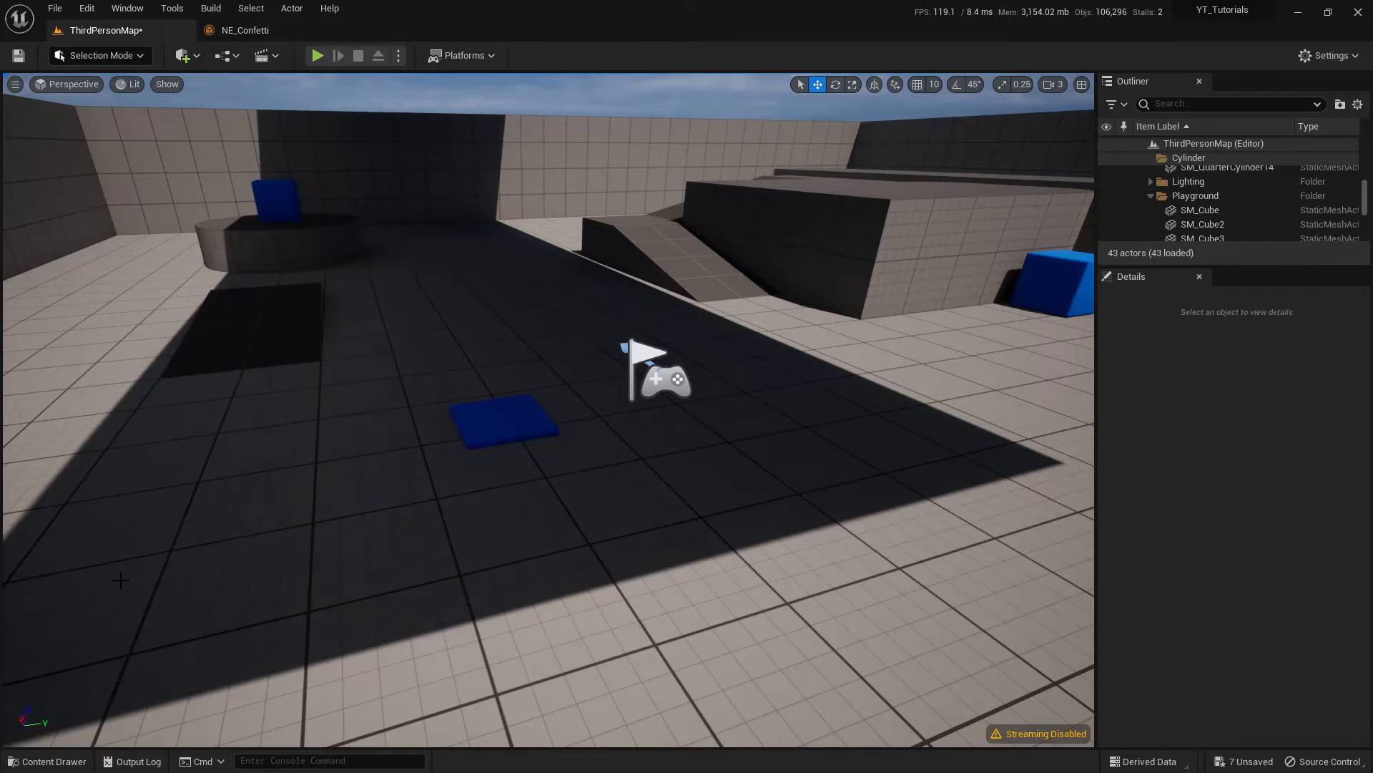
click(47, 761)
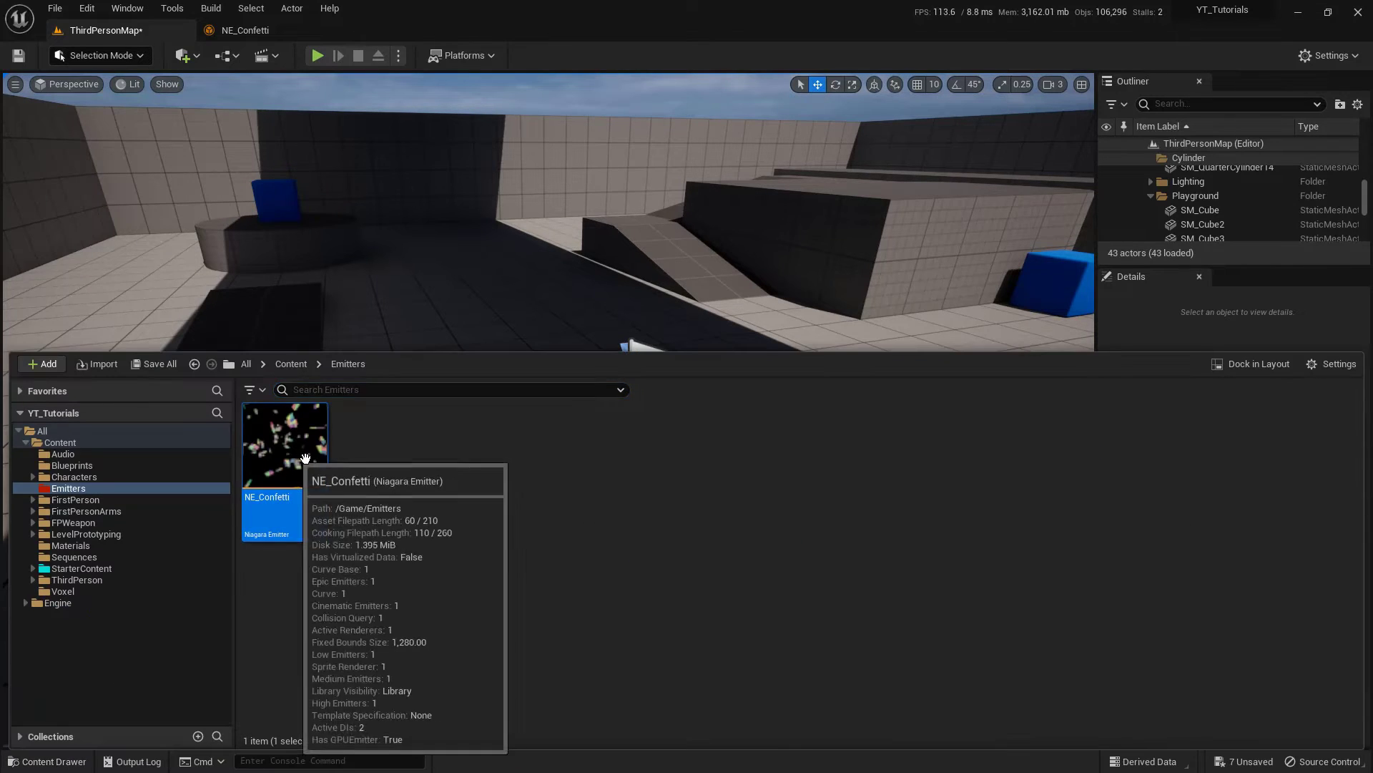
drag(300, 457, 498, 279)
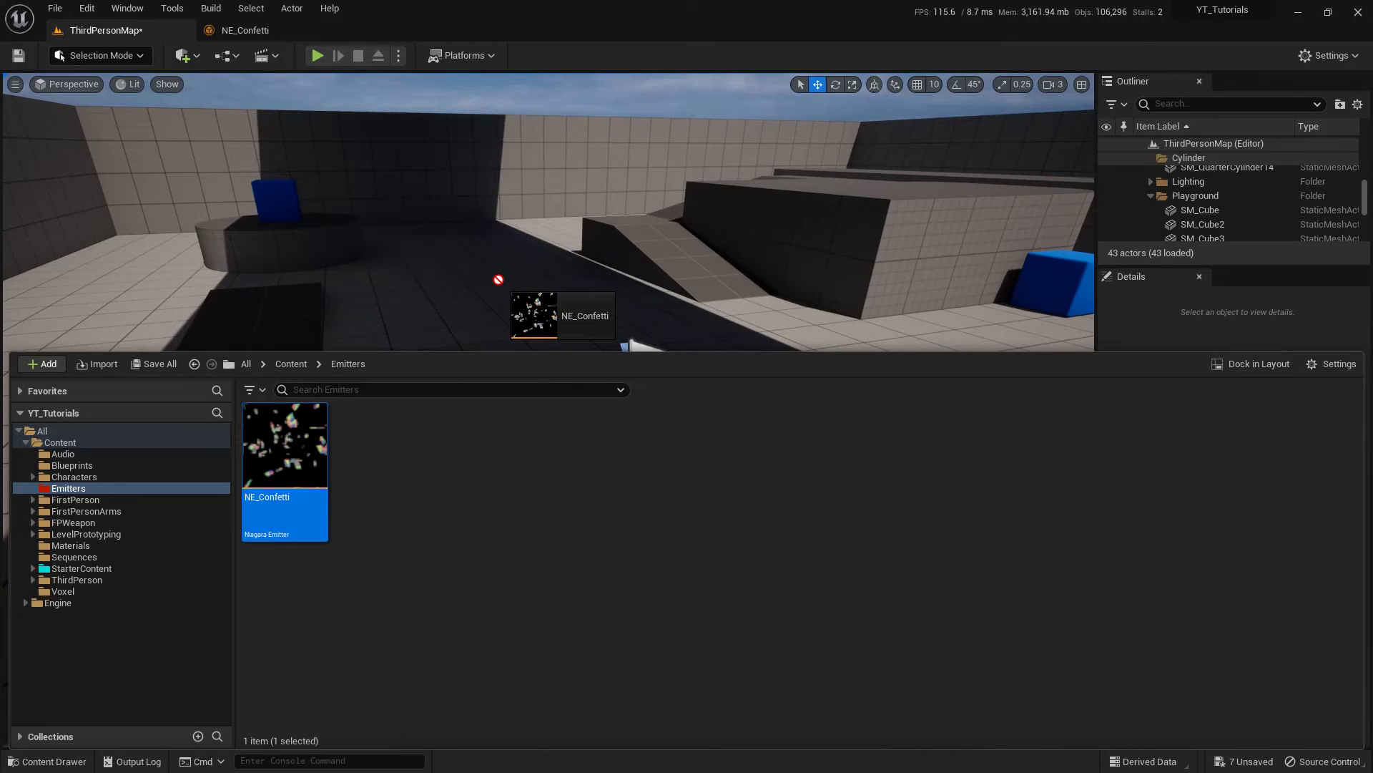
drag(499, 279, 352, 497)
right_click(289, 451)
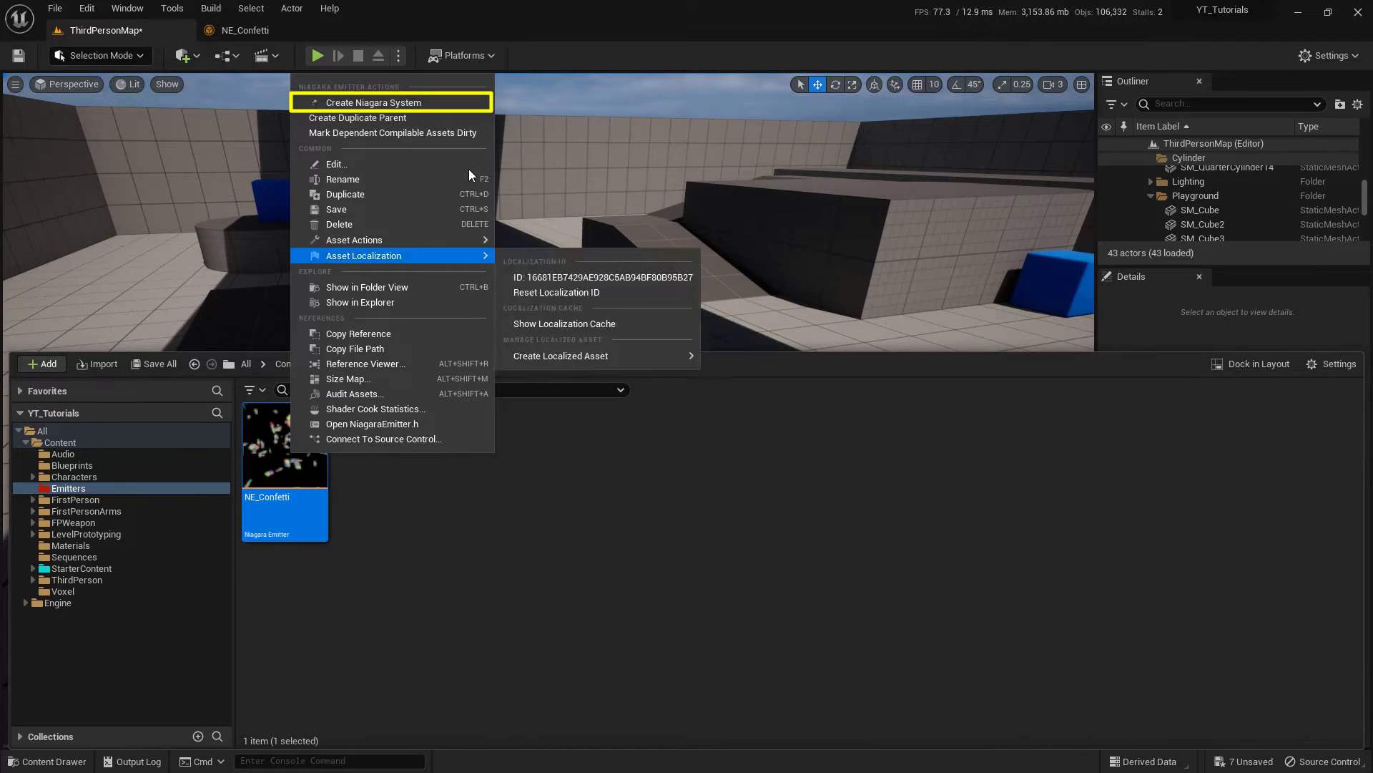
click(425, 111)
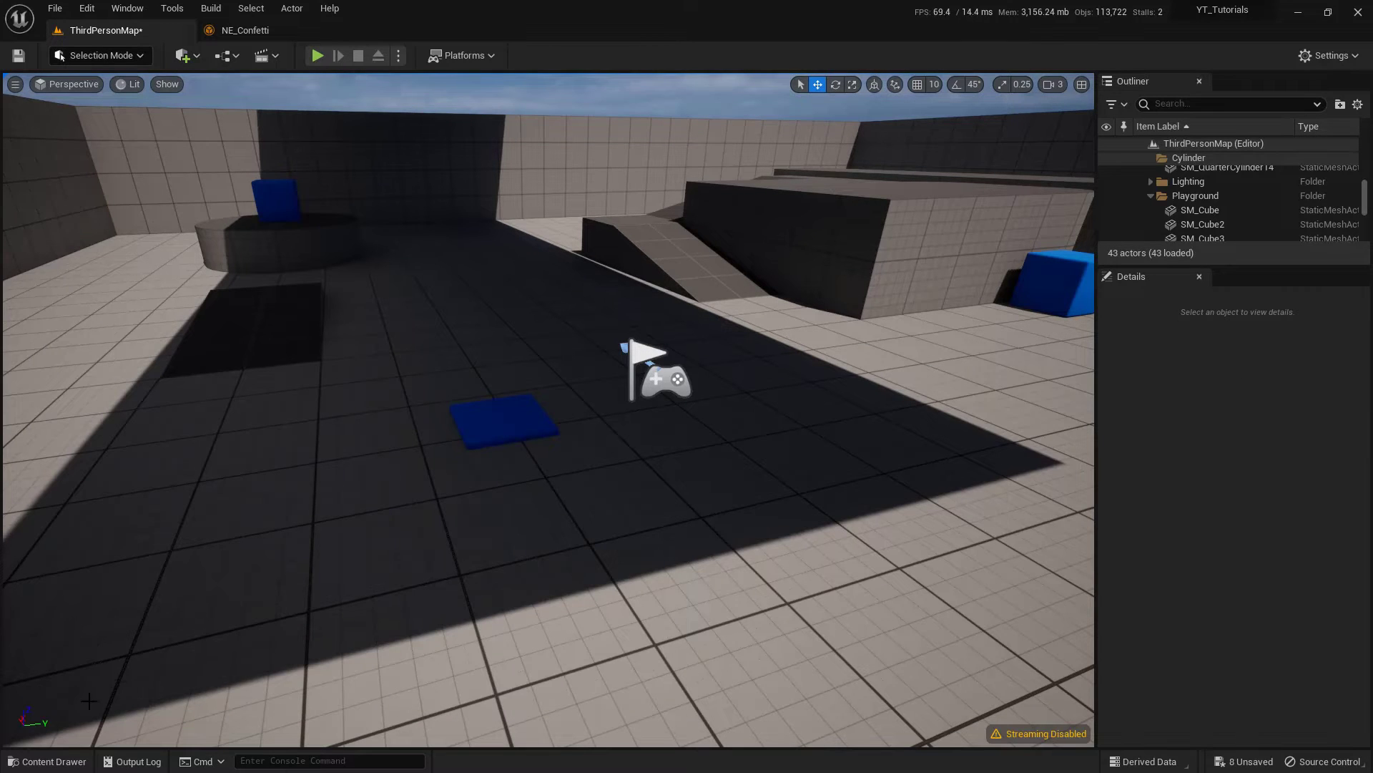
Step: Rename the NE_Confetti_System asset in the Emitters folder as NS_Confetti and save it
click(59, 760)
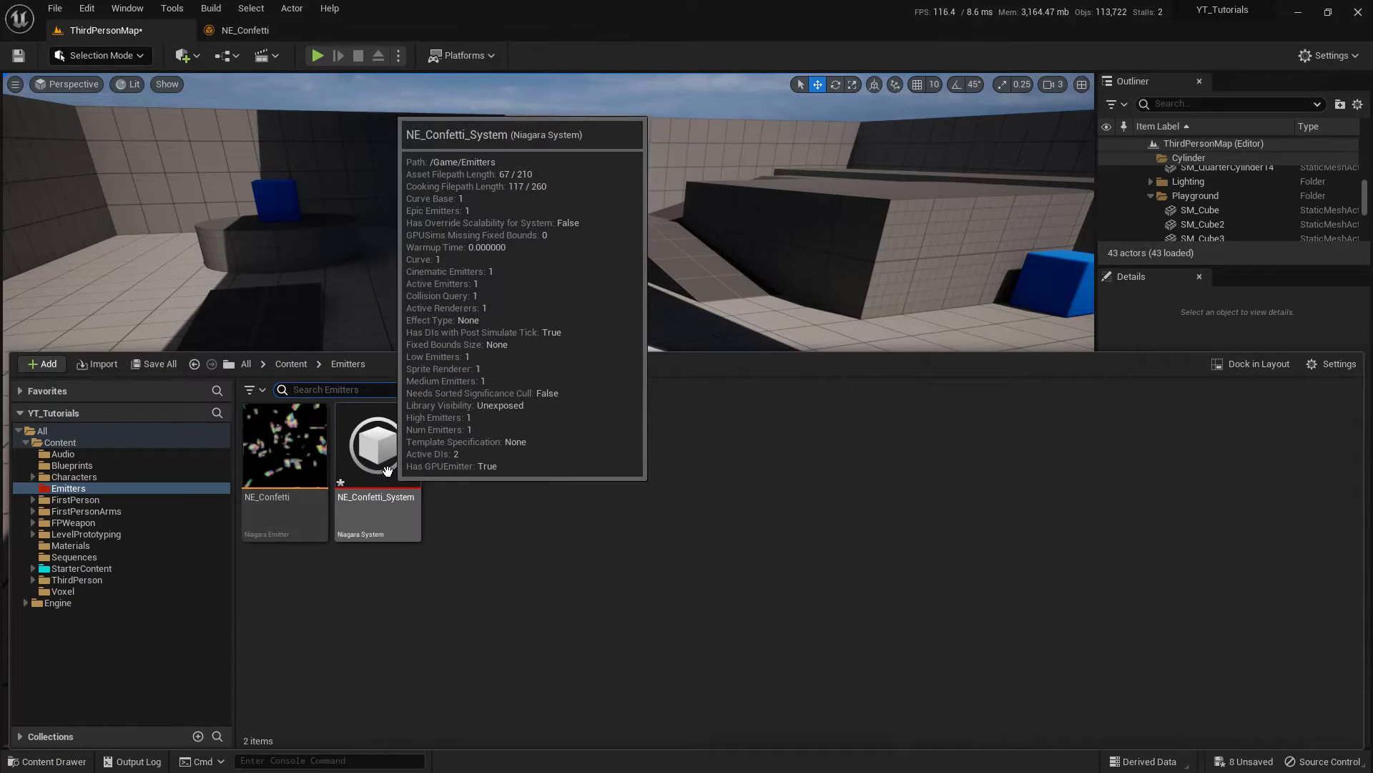
key(F2)
key(End)
key(BackSpace)
key(BackSpace)
key(BackSpace)
key(BackSpace)
key(BackSpace)
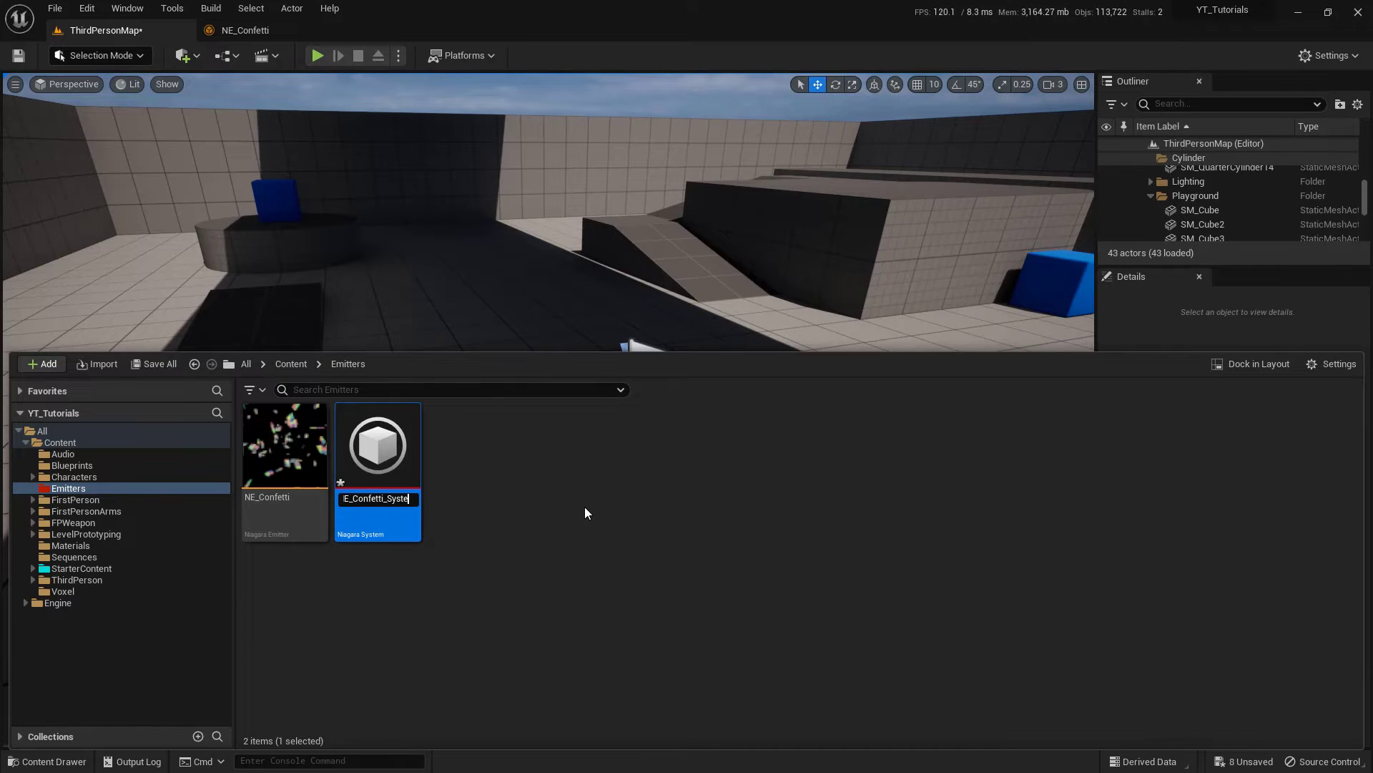
key(BackSpace)
key(BackSpace)
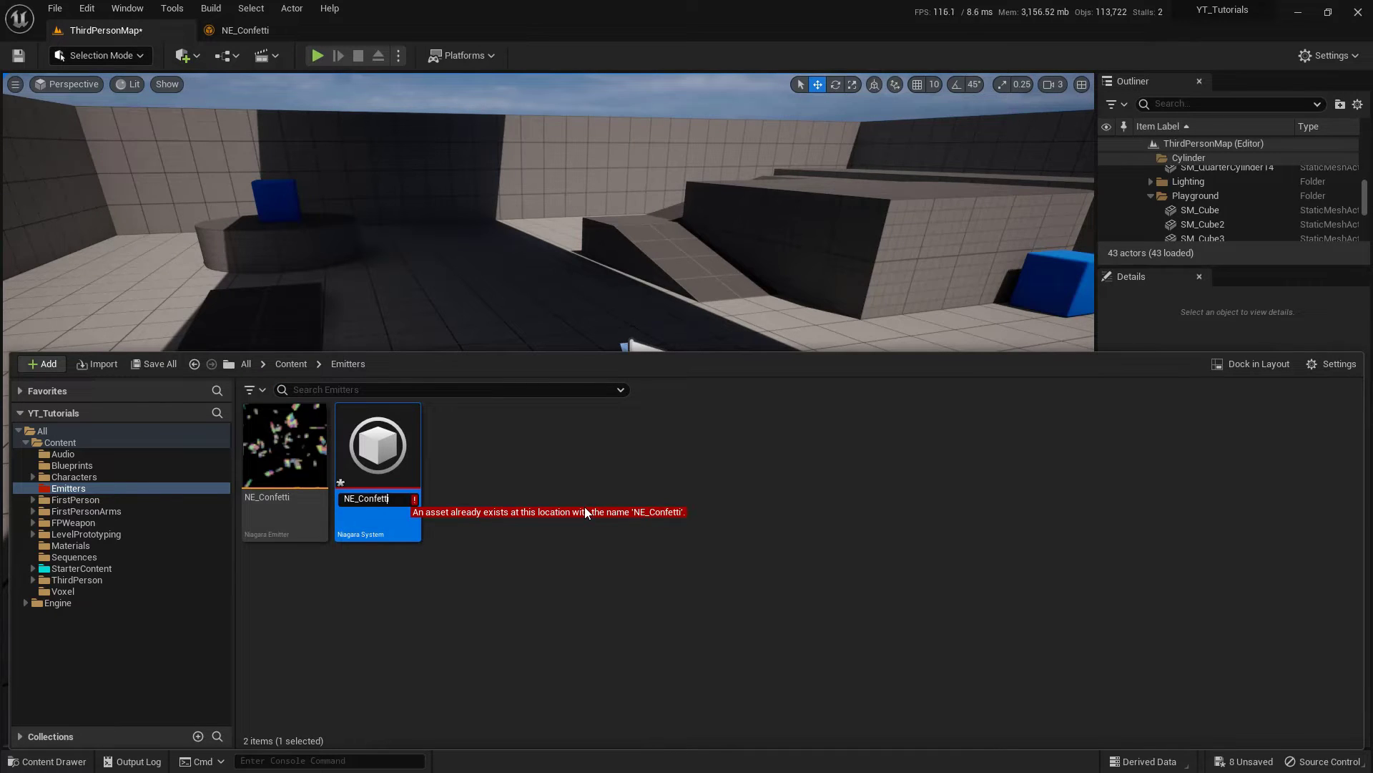
key(BackSpace)
text(S)
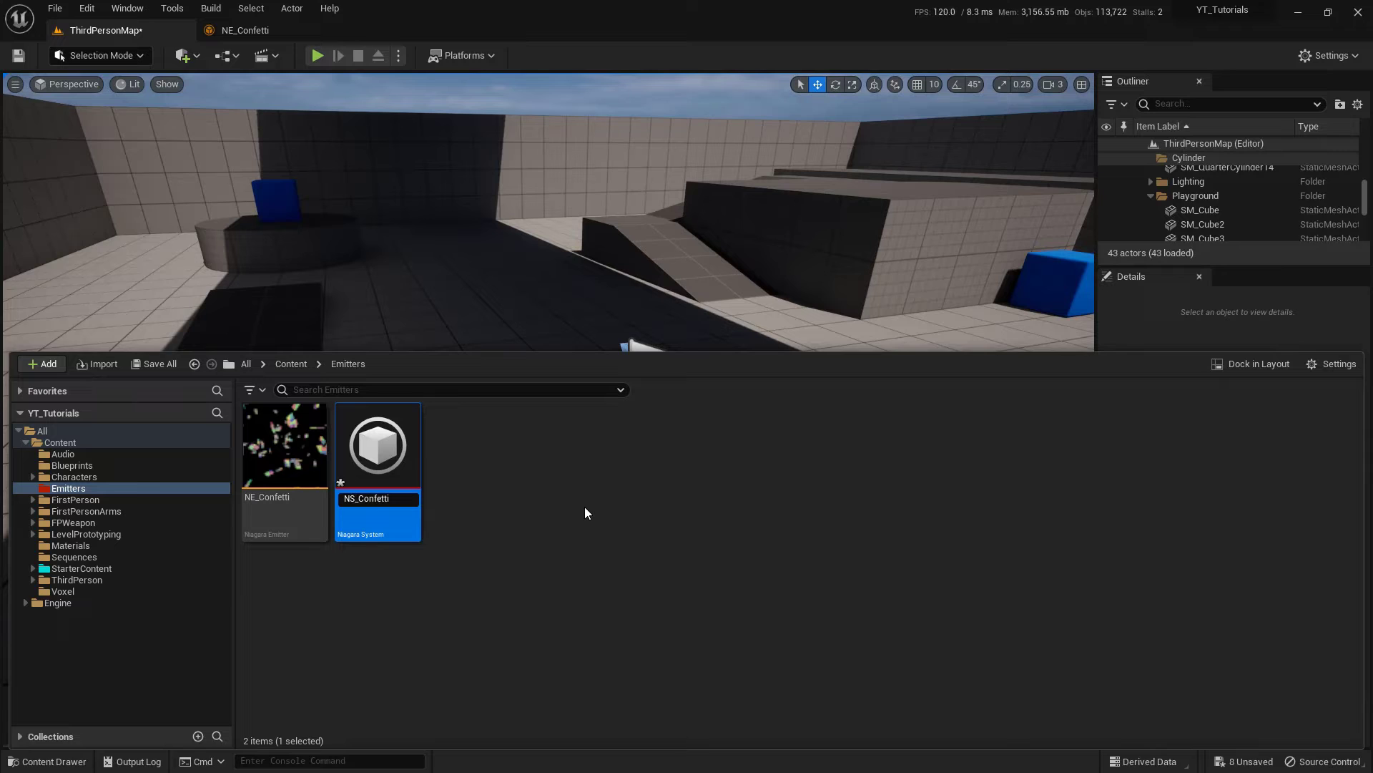
key(Return)
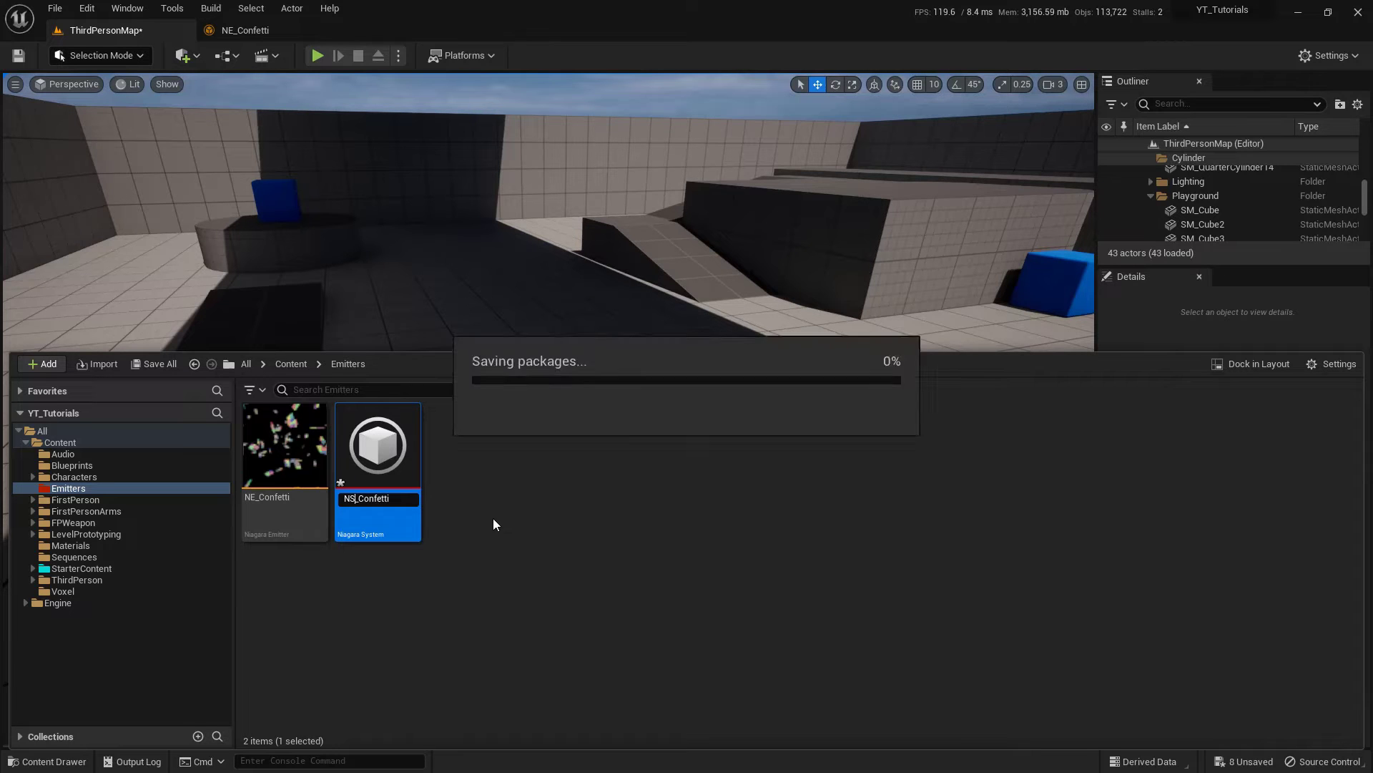
Step: Place NS_Confetti on the level floor behind the flat blue block and replay its particle burst
drag(387, 448, 463, 323)
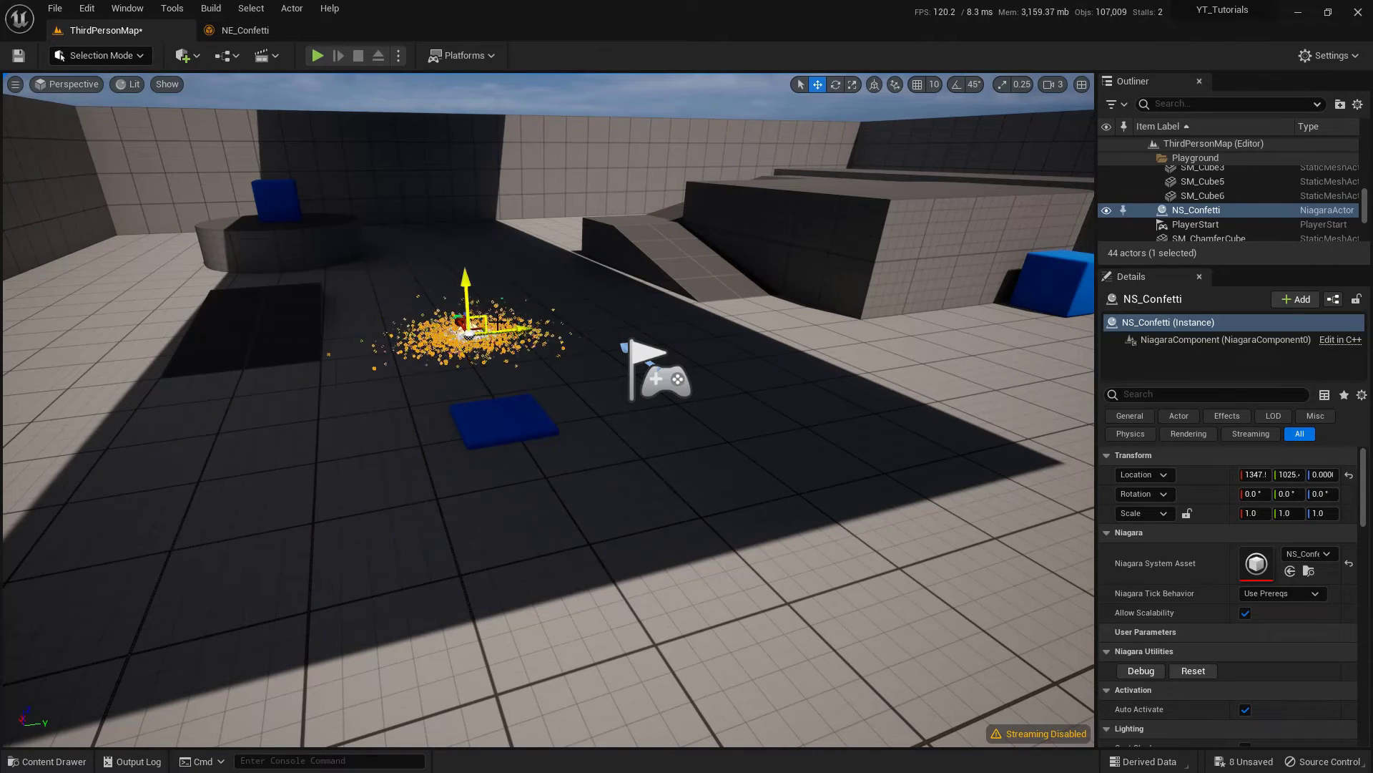
middle_drag(493, 369, 496, 457)
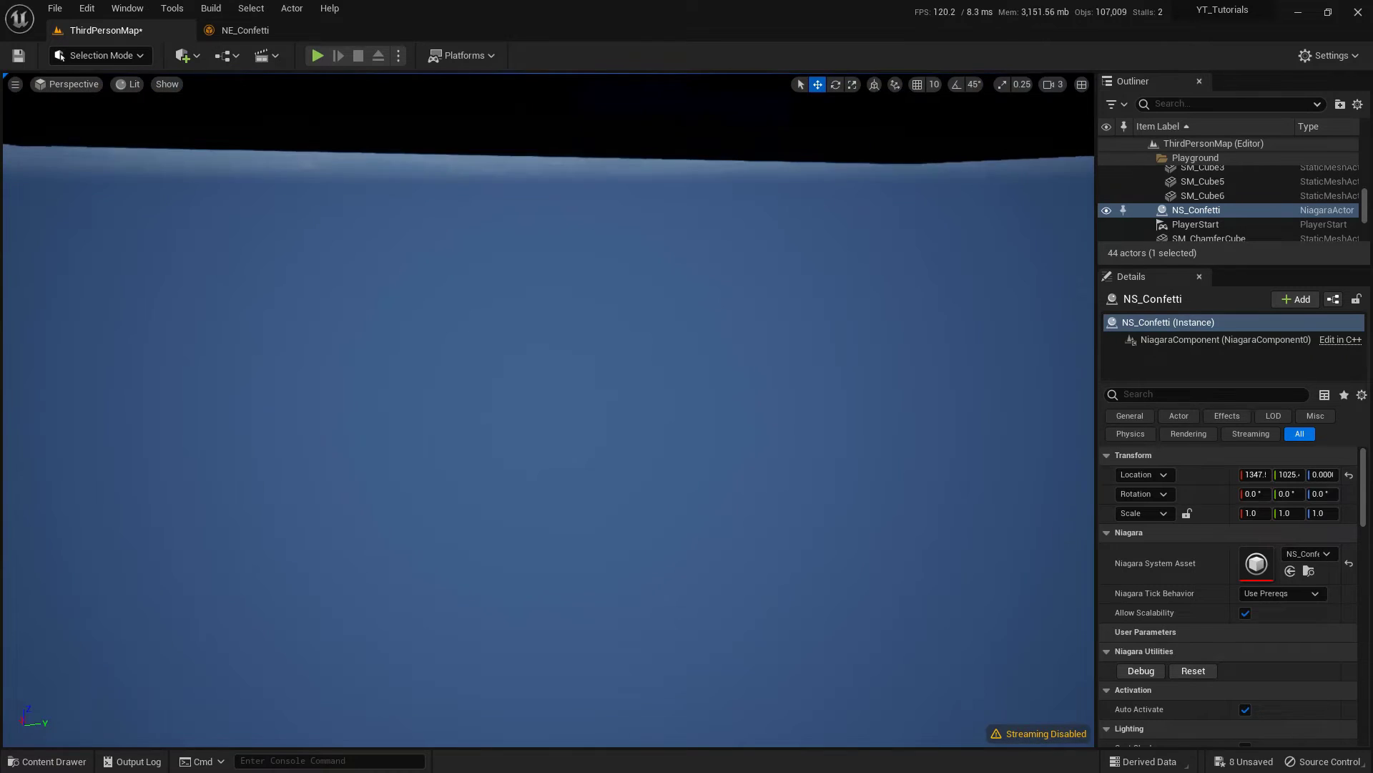
key(f)
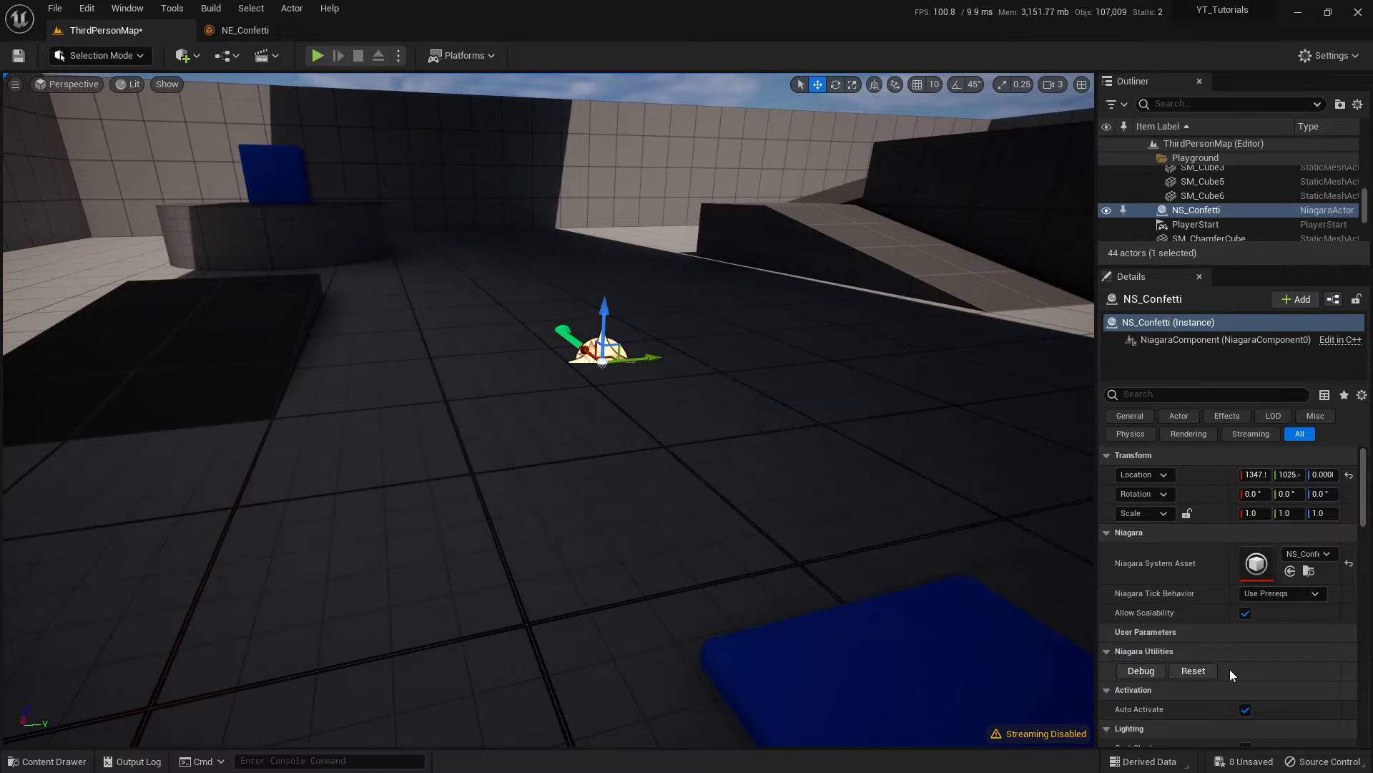
click(1208, 673)
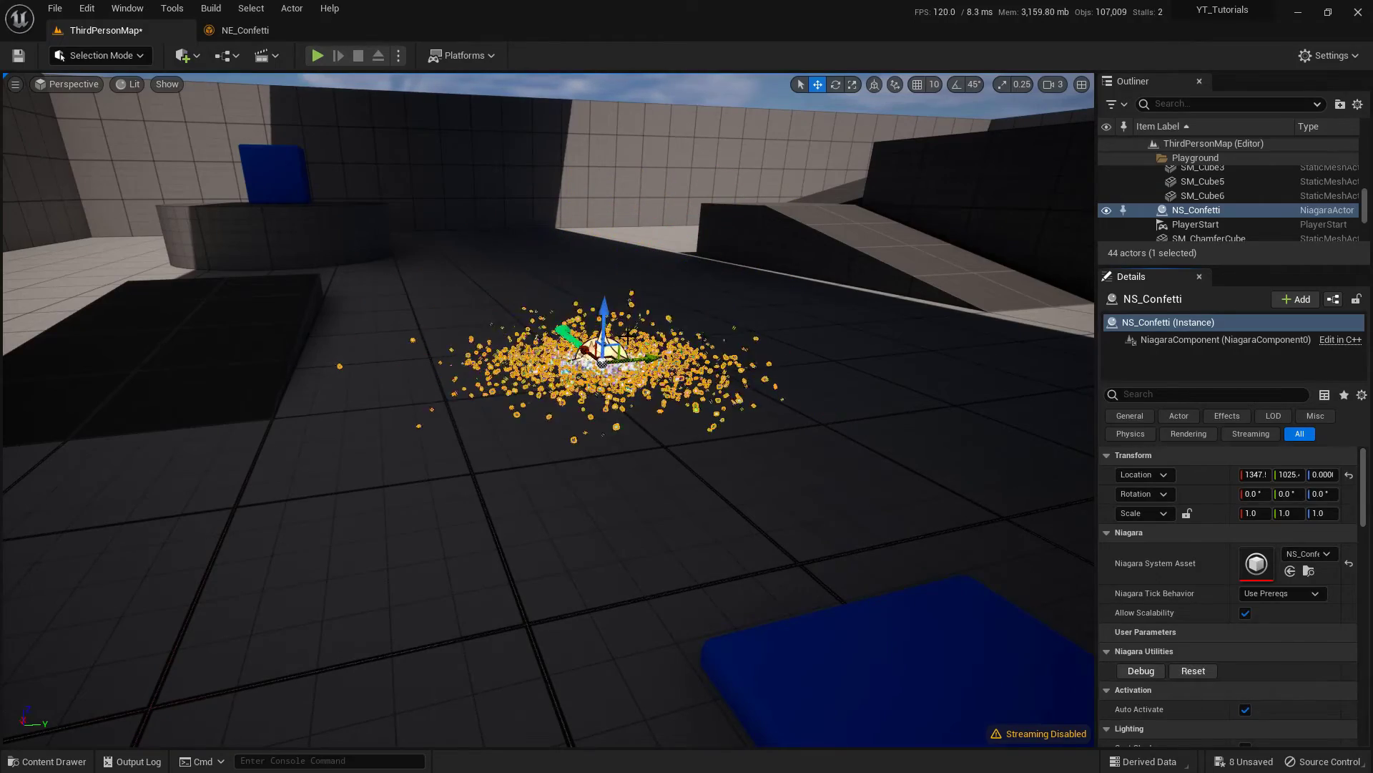
right_drag(693, 445, 736, 443)
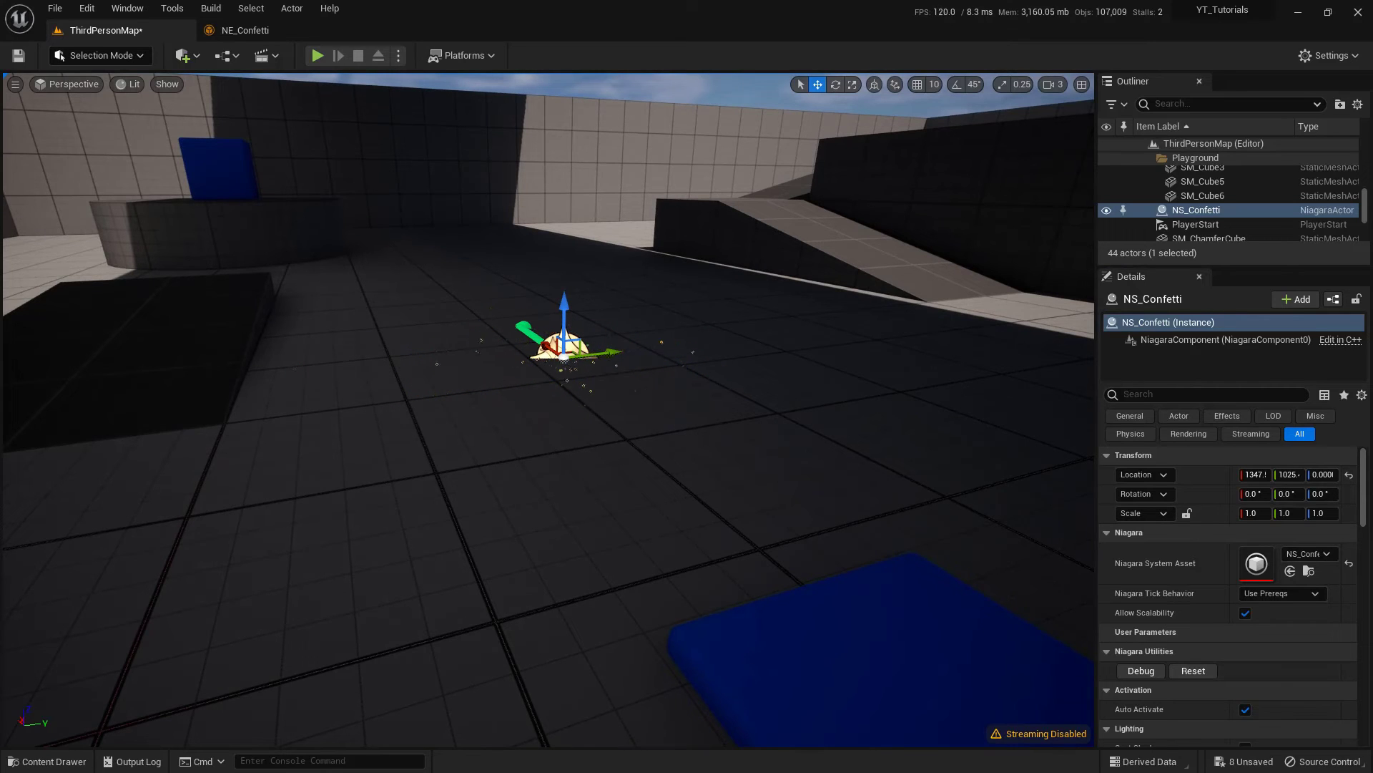
Step: Lock the displayed details to the NS_Confetti actor and select the floor cube instead, so the particles lose their selection outline
drag(643, 298, 635, 281)
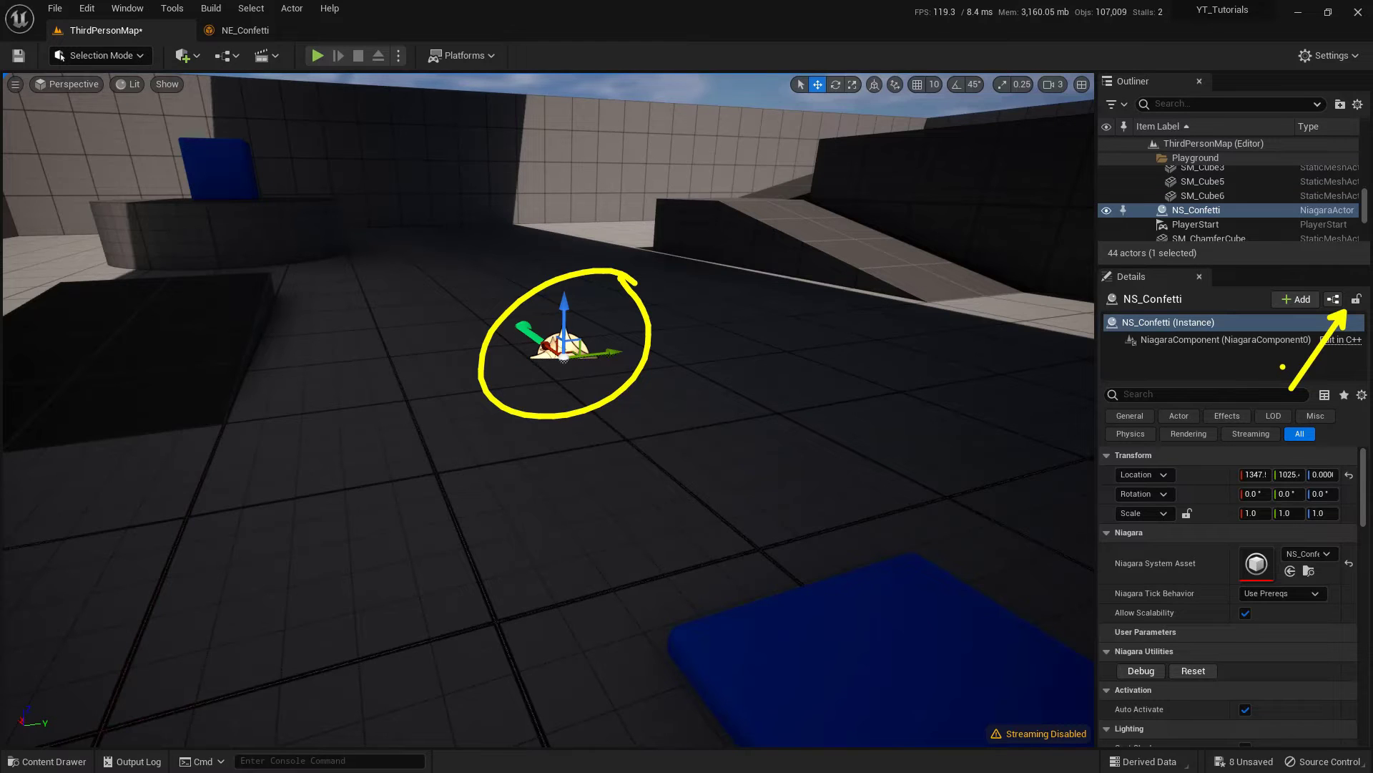
click(1356, 299)
click(707, 312)
click(808, 243)
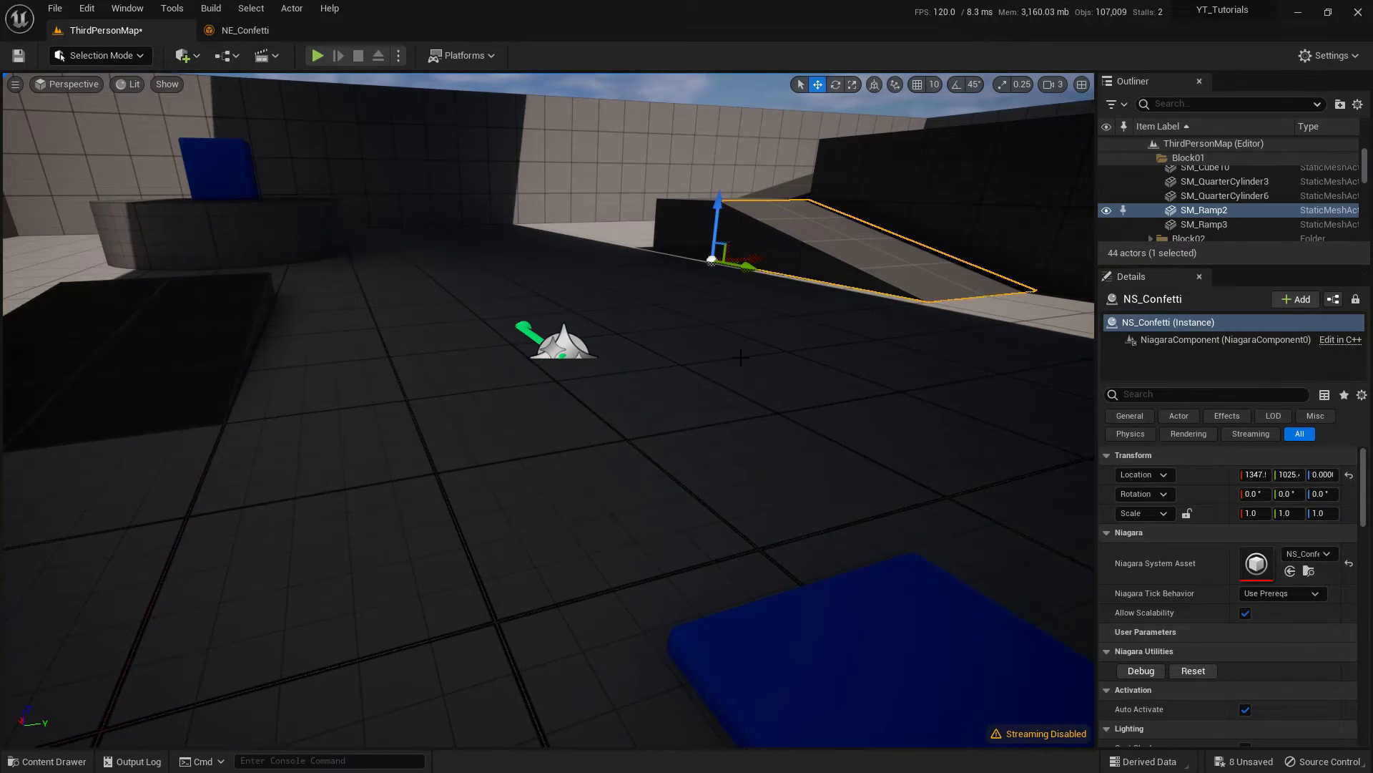
click(780, 329)
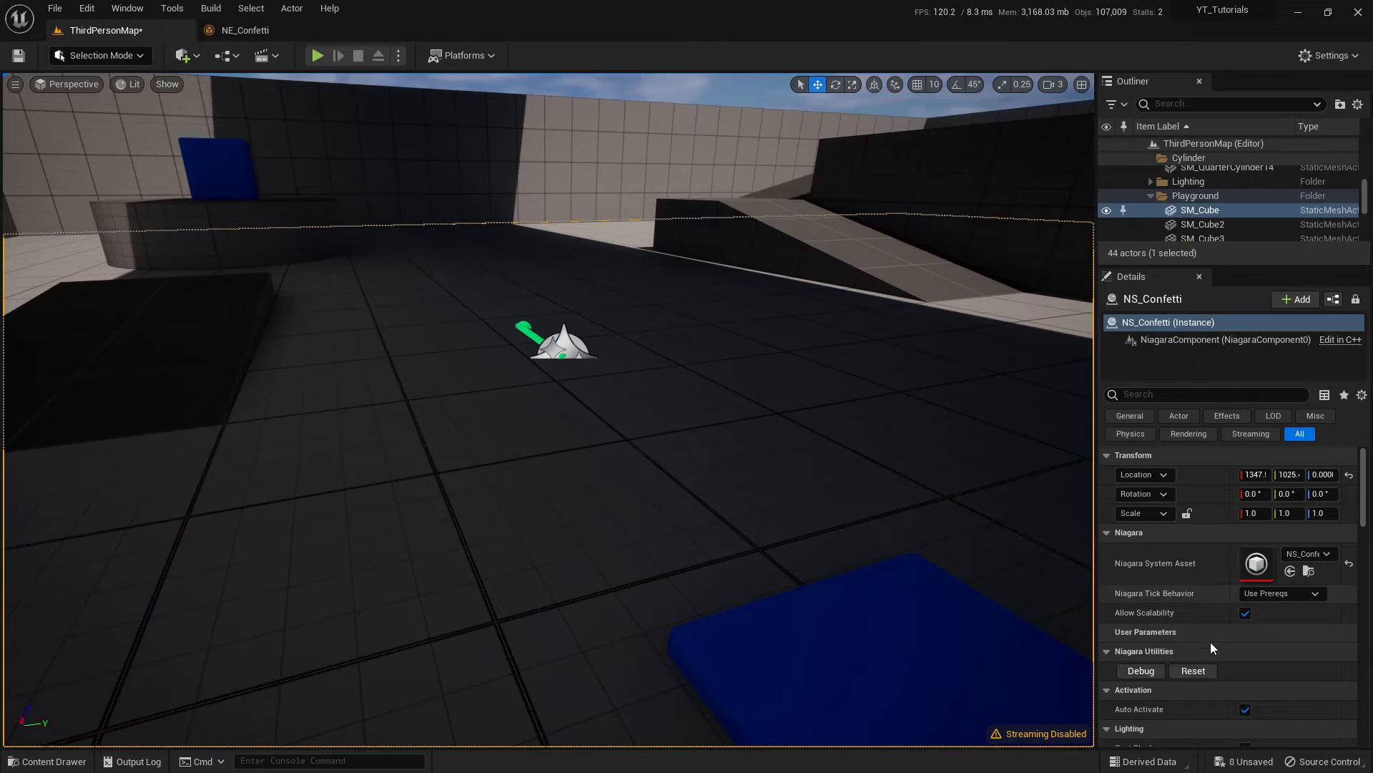
Step: Replay the NS_Confetti burst several times, using Game View to hide the editor icons and outlines
click(1204, 673)
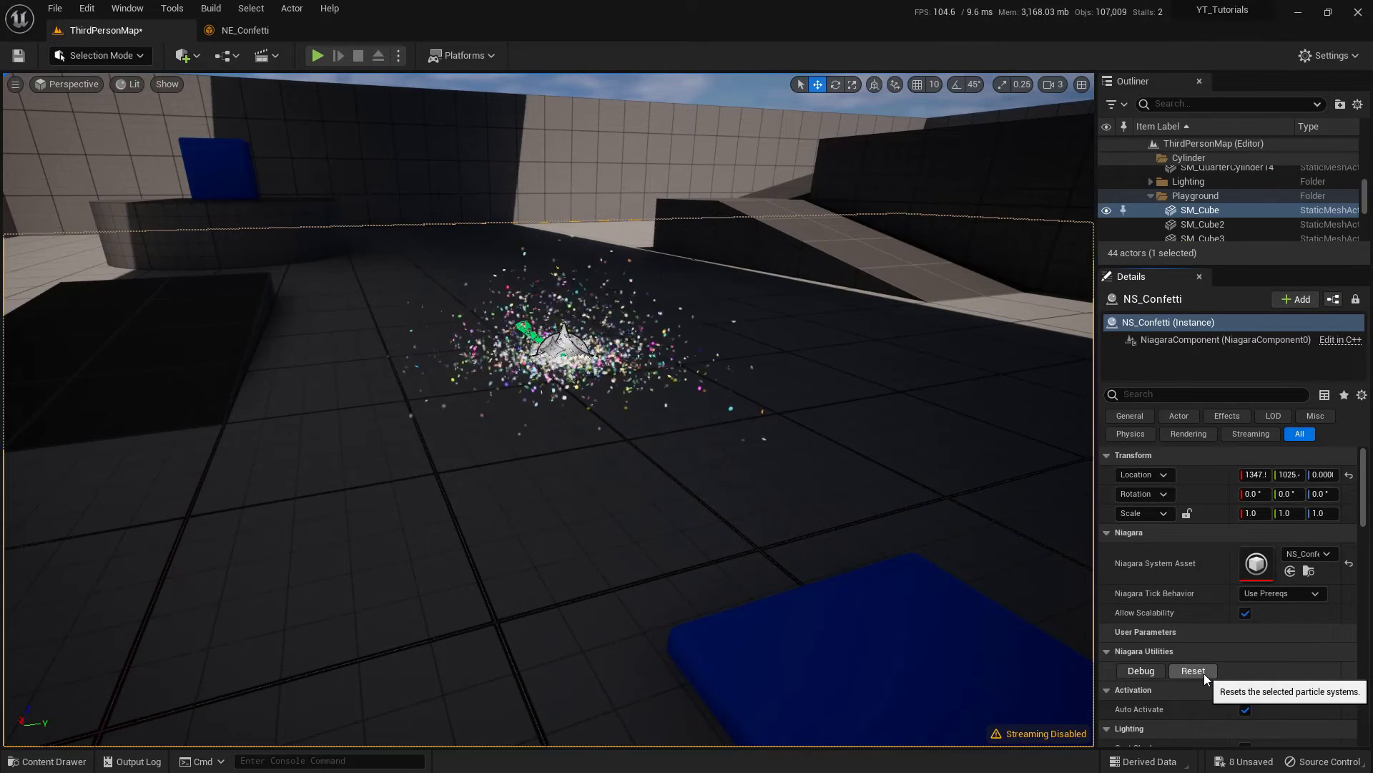
right_drag(870, 440, 925, 444)
key(g)
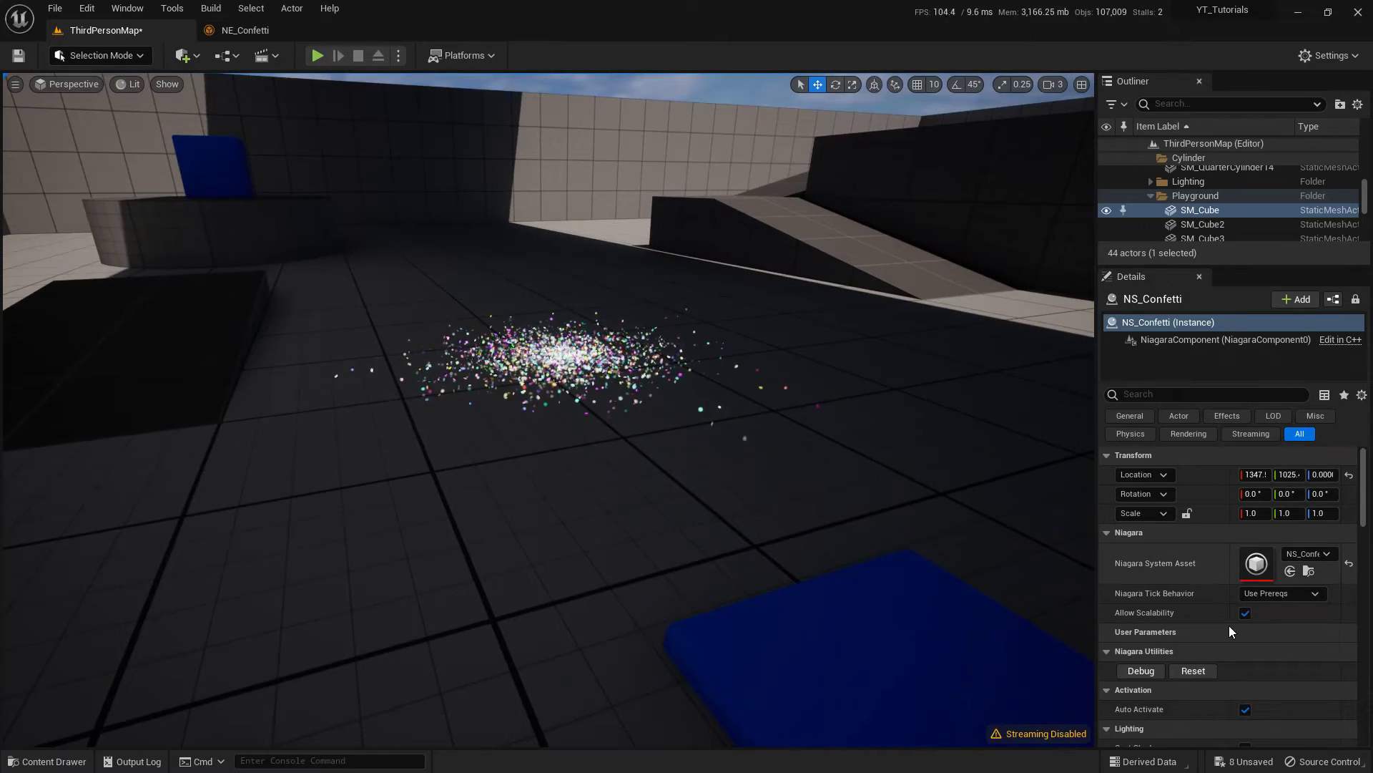
click(1189, 671)
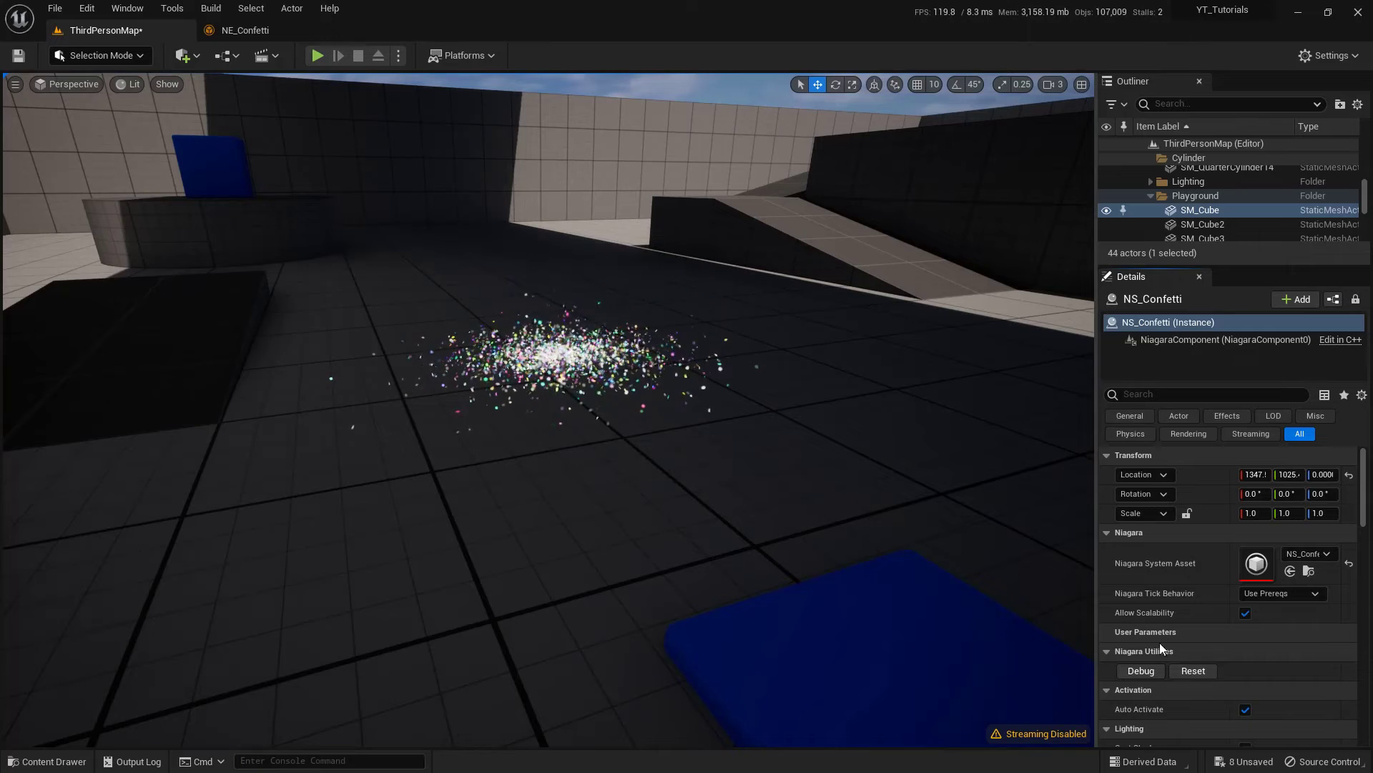
click(1202, 673)
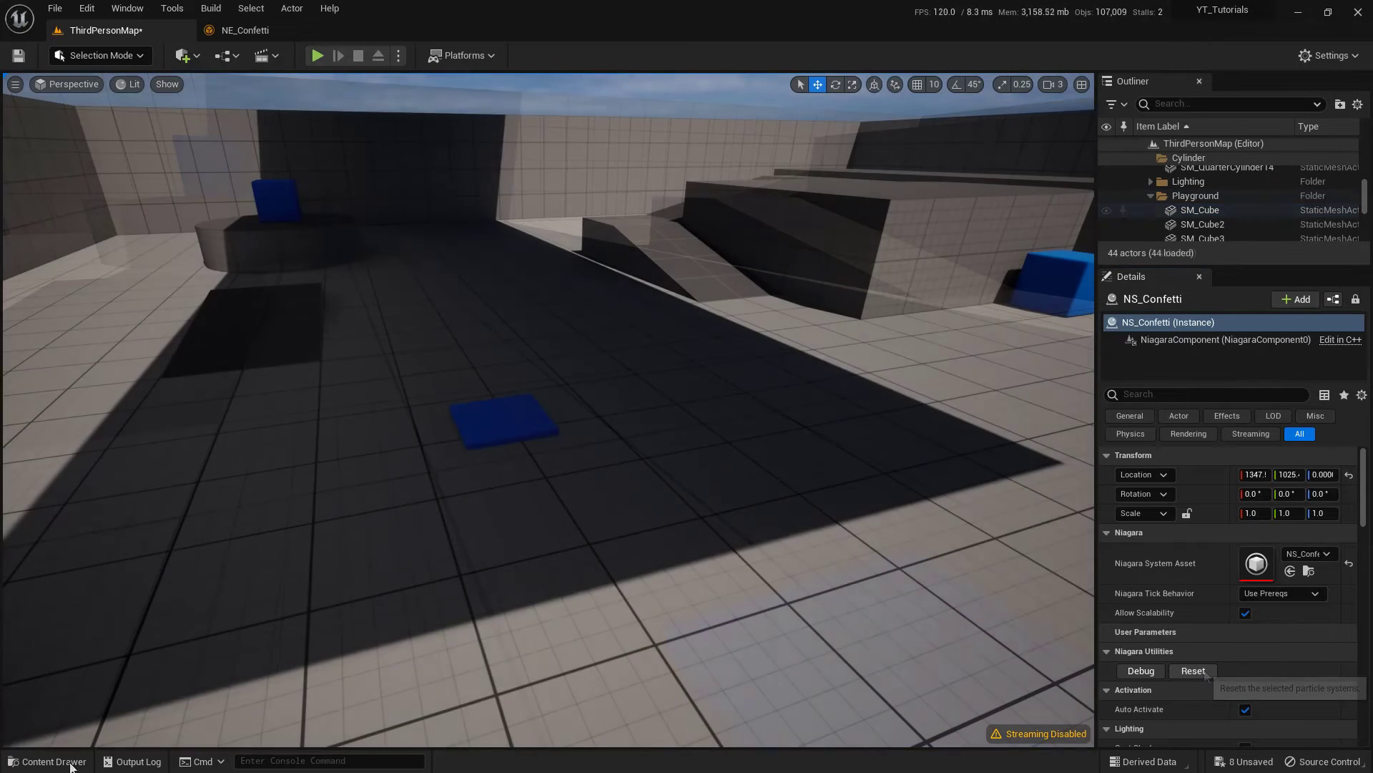
Step: Create a Blueprint Class with Actor as its parent in the Emitters folder and name it BP_Confetti
click(47, 761)
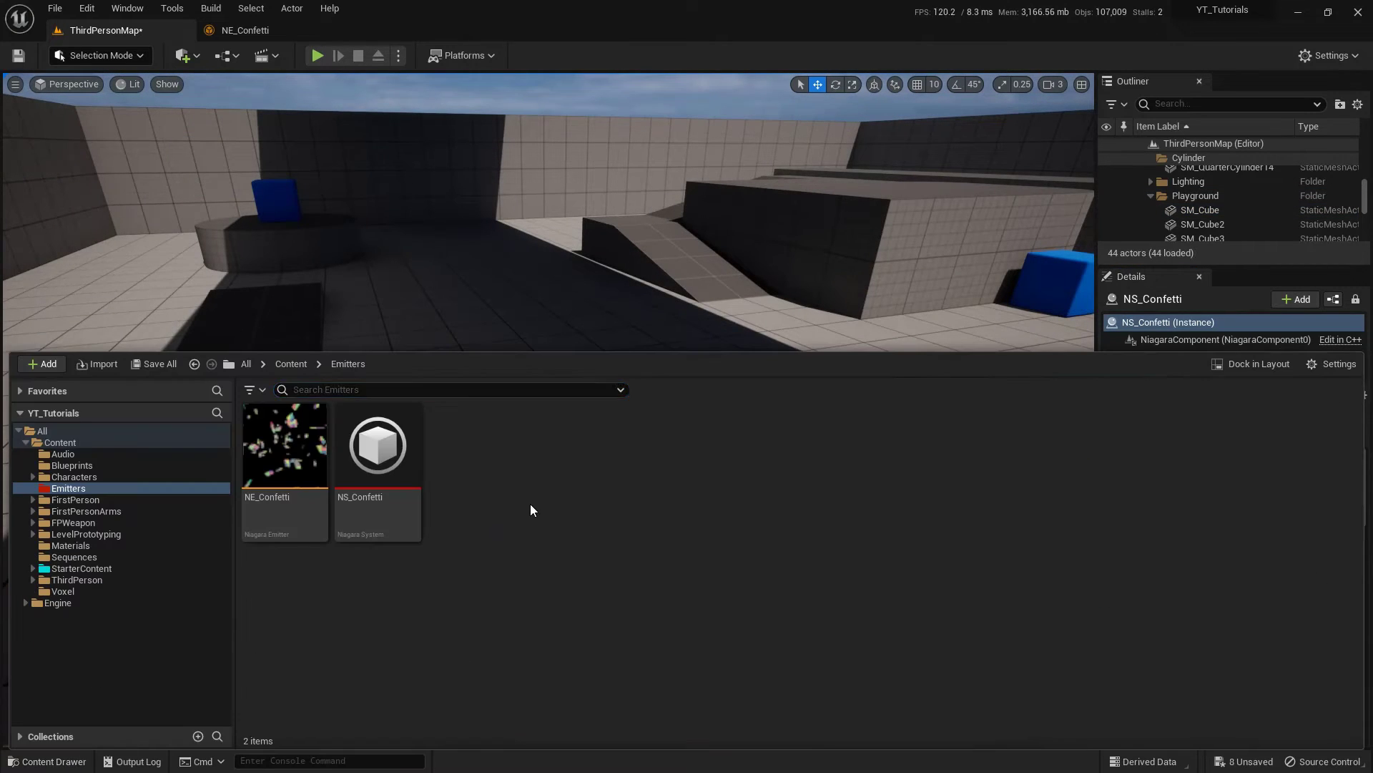
right_click(530, 503)
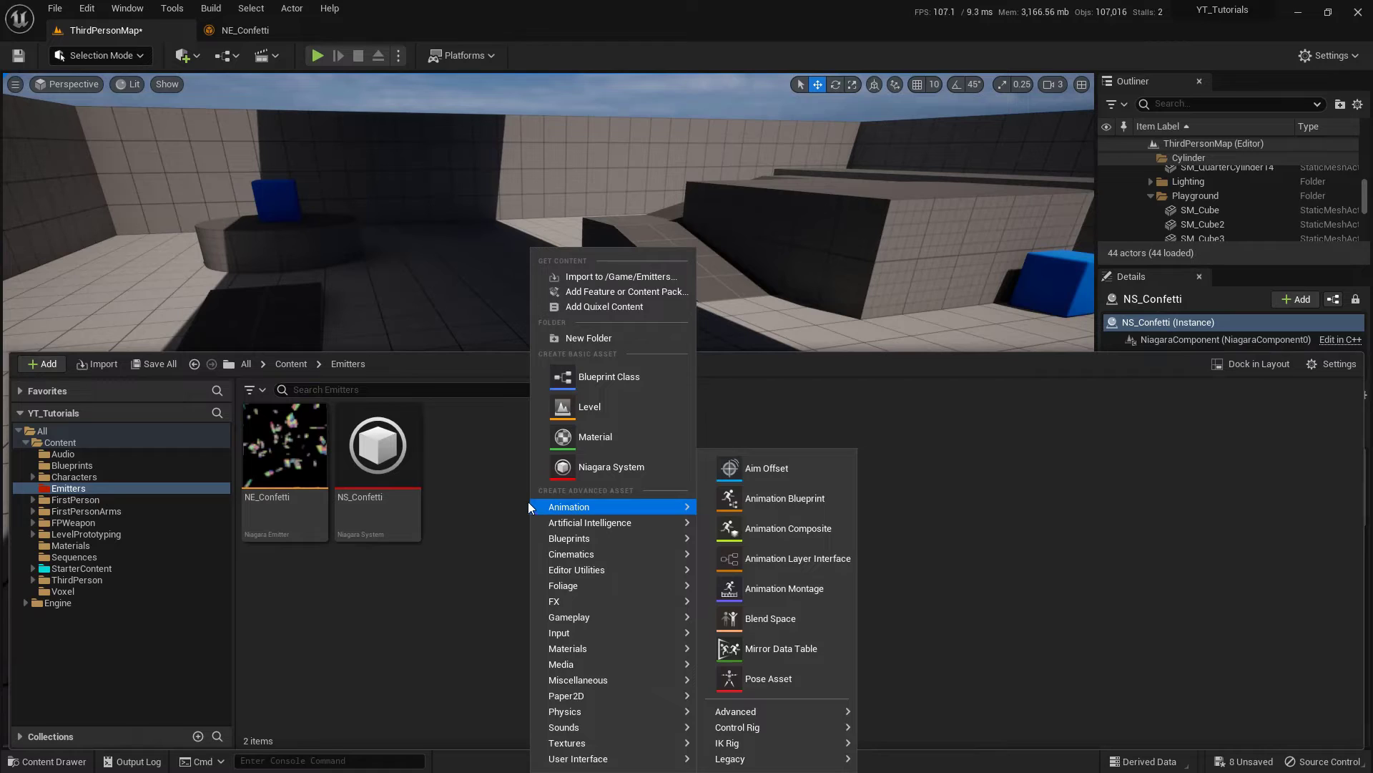
click(652, 387)
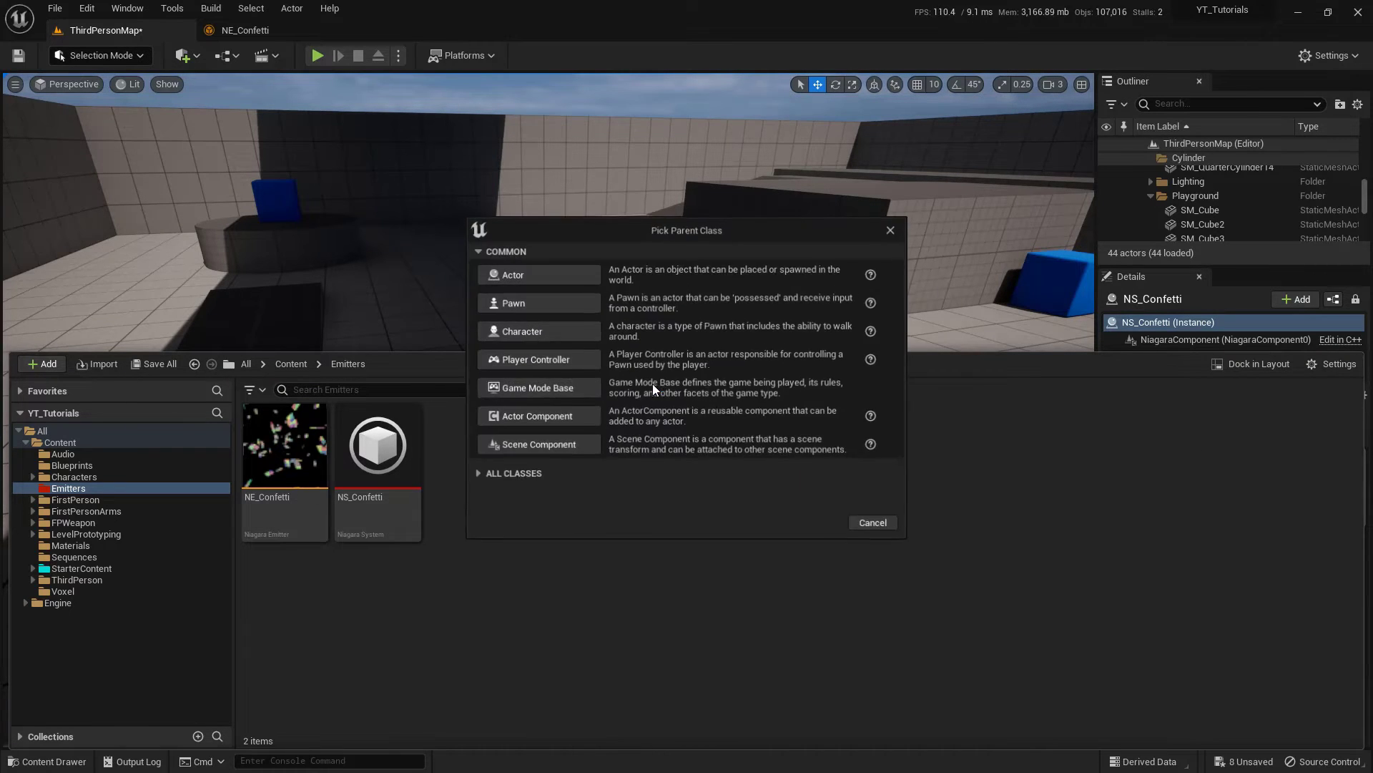
click(589, 284)
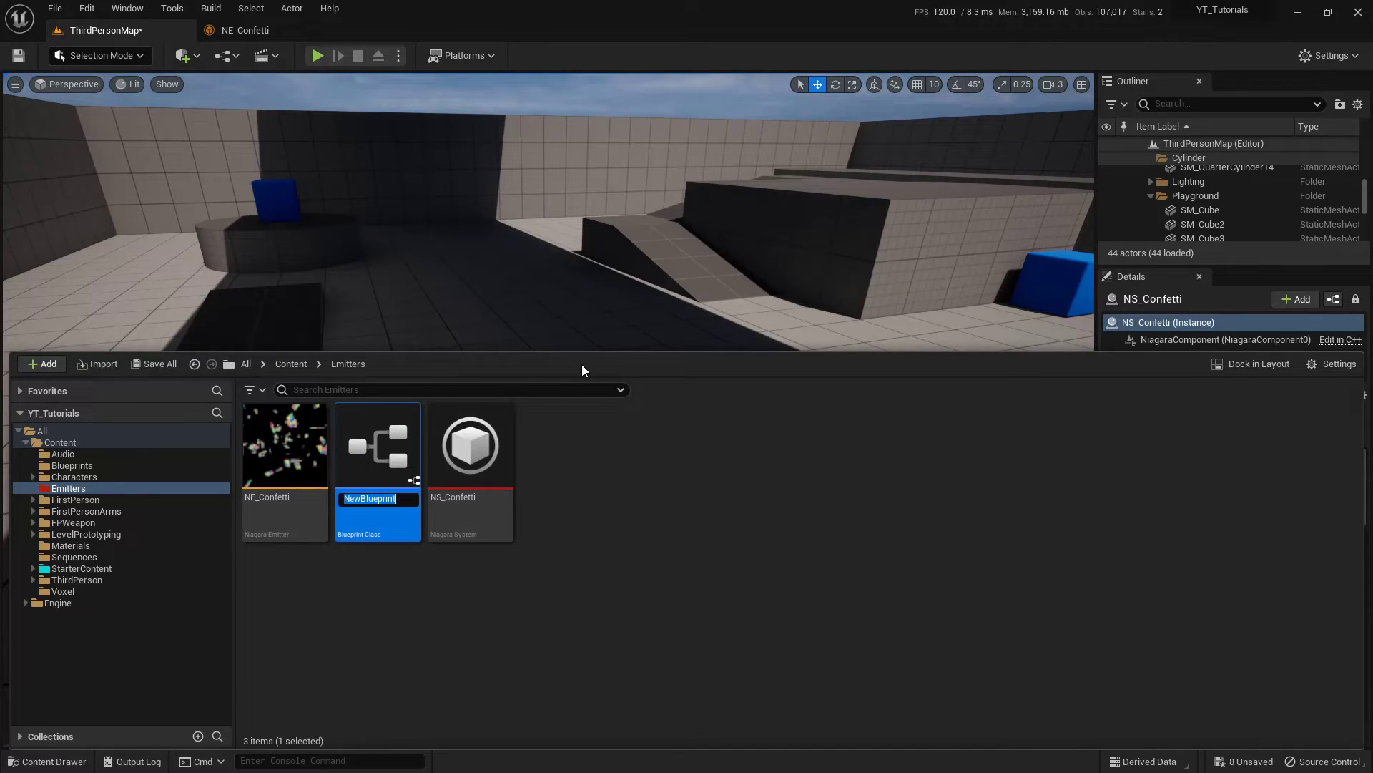
text(BP_Confetti)
key(Return)
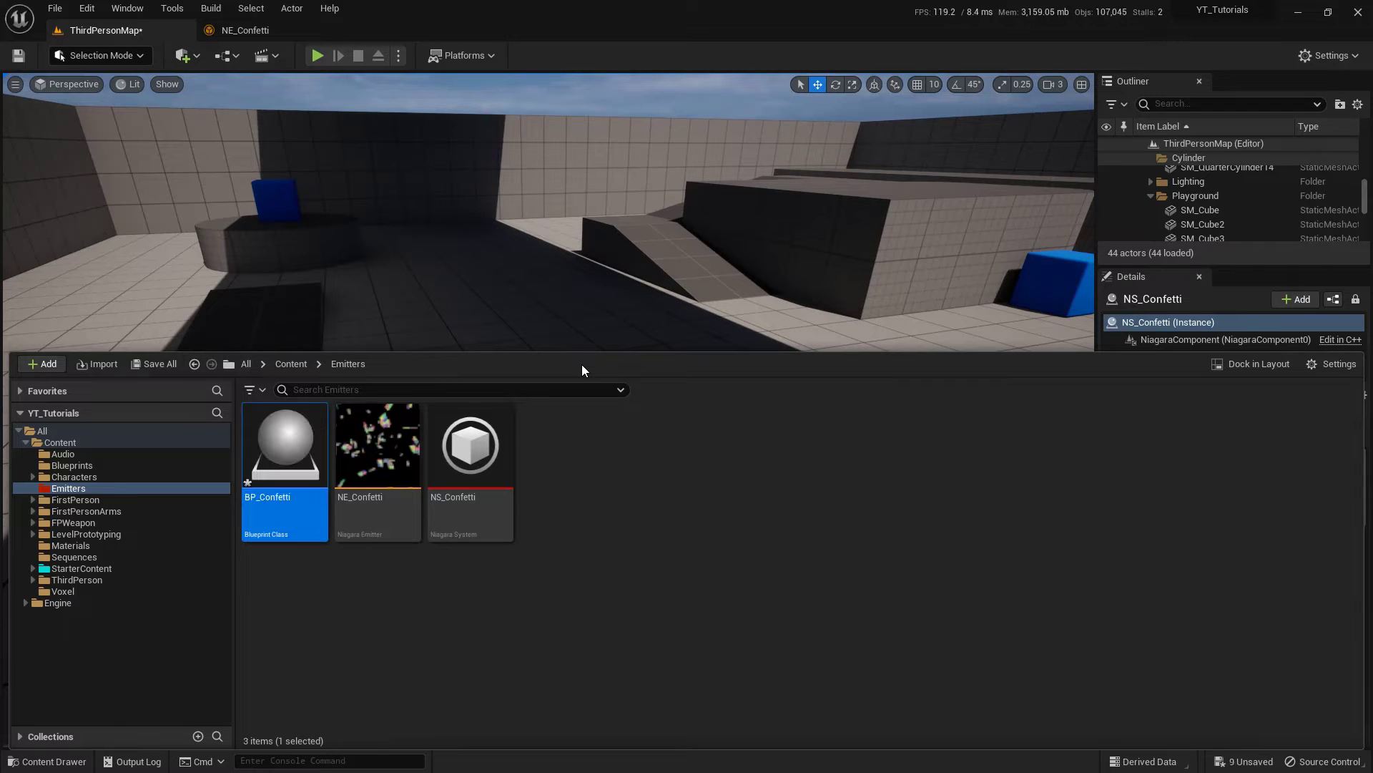
Step: Open BP_Confetti and add a Box Collision component with its default name
double_click(289, 466)
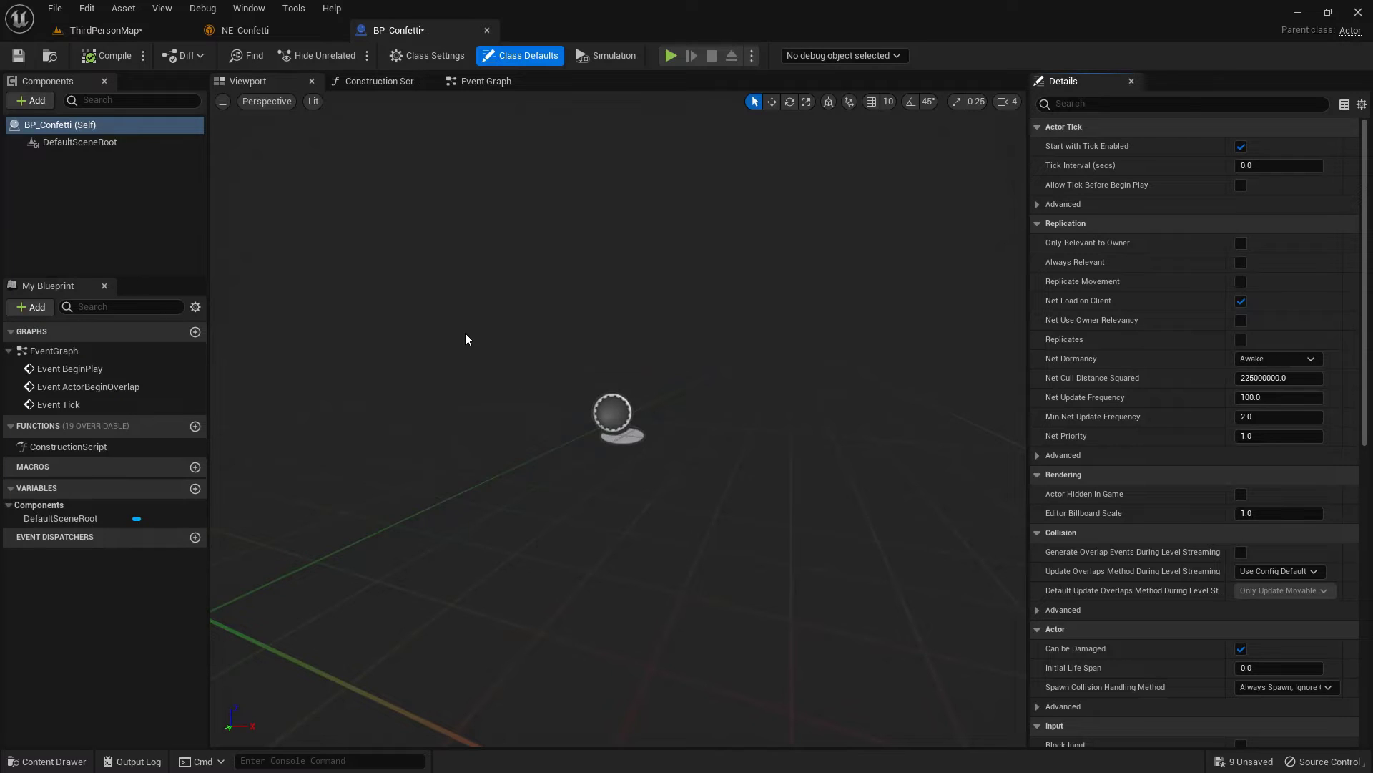
ctrl+shift+drag(53, 107, 201, 230)
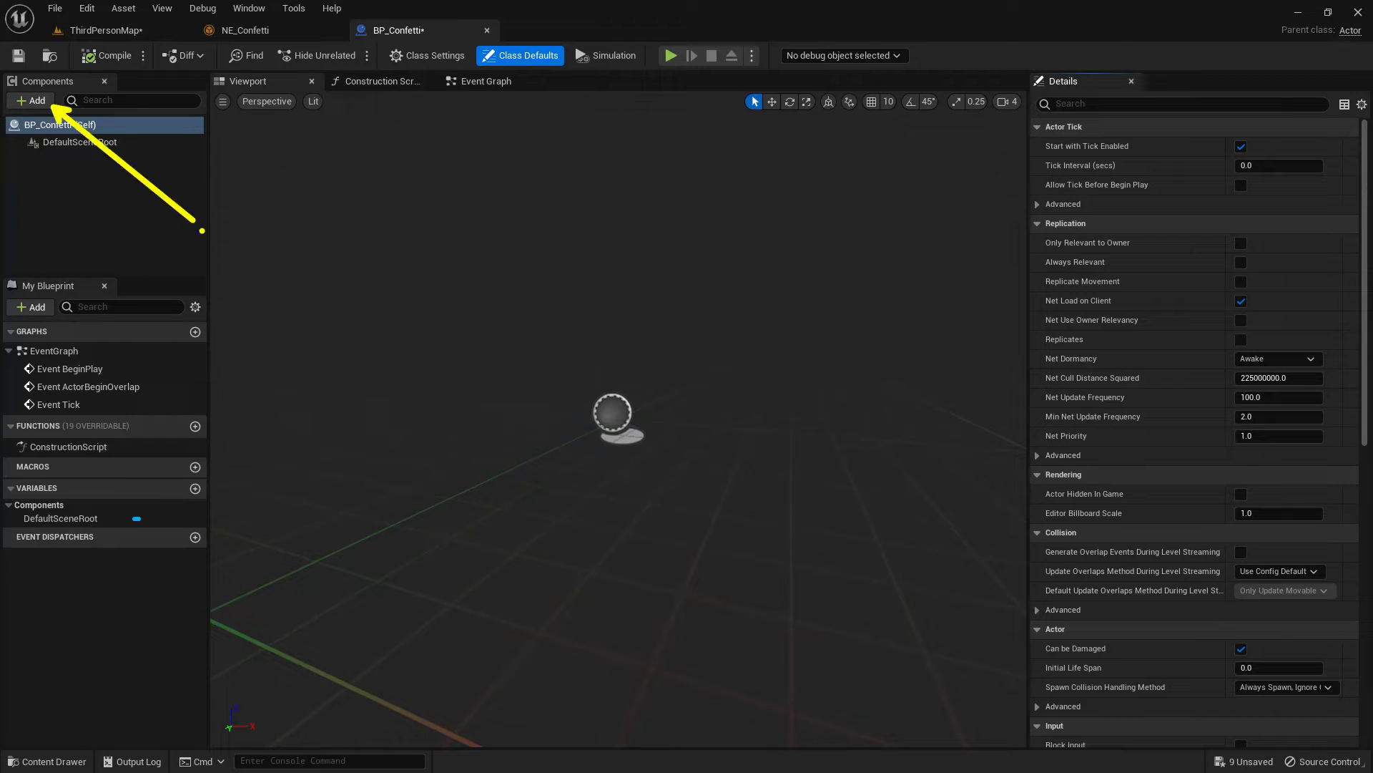
click(43, 103)
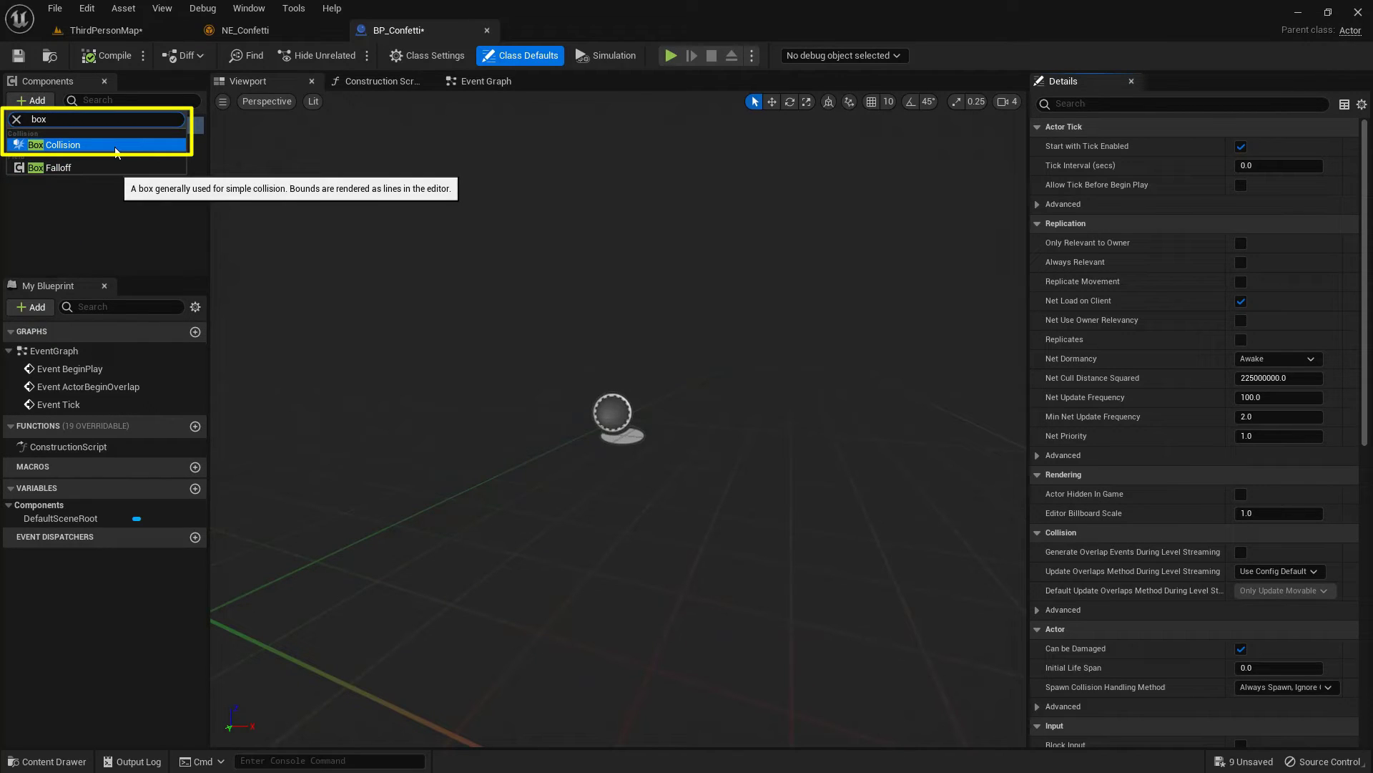
click(115, 145)
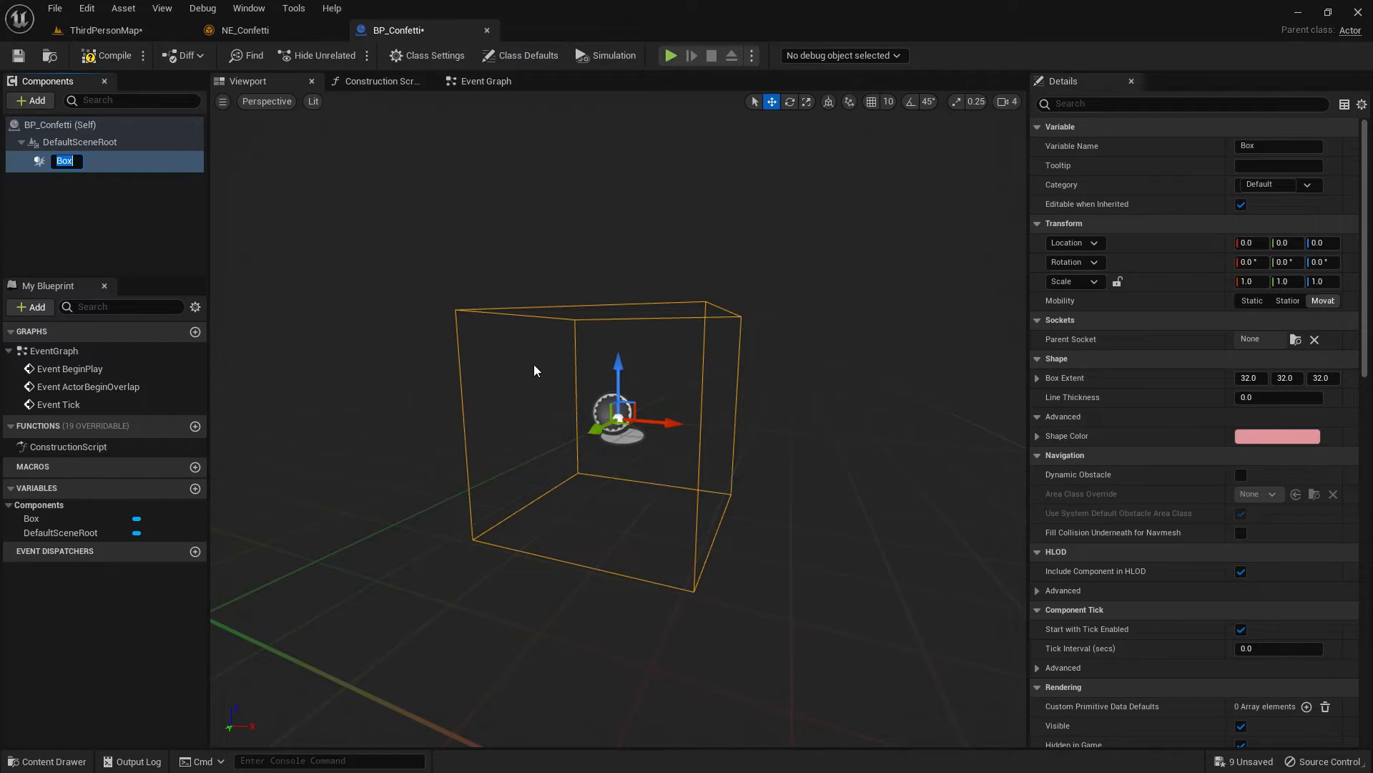
alt+drag(533, 370, 551, 388)
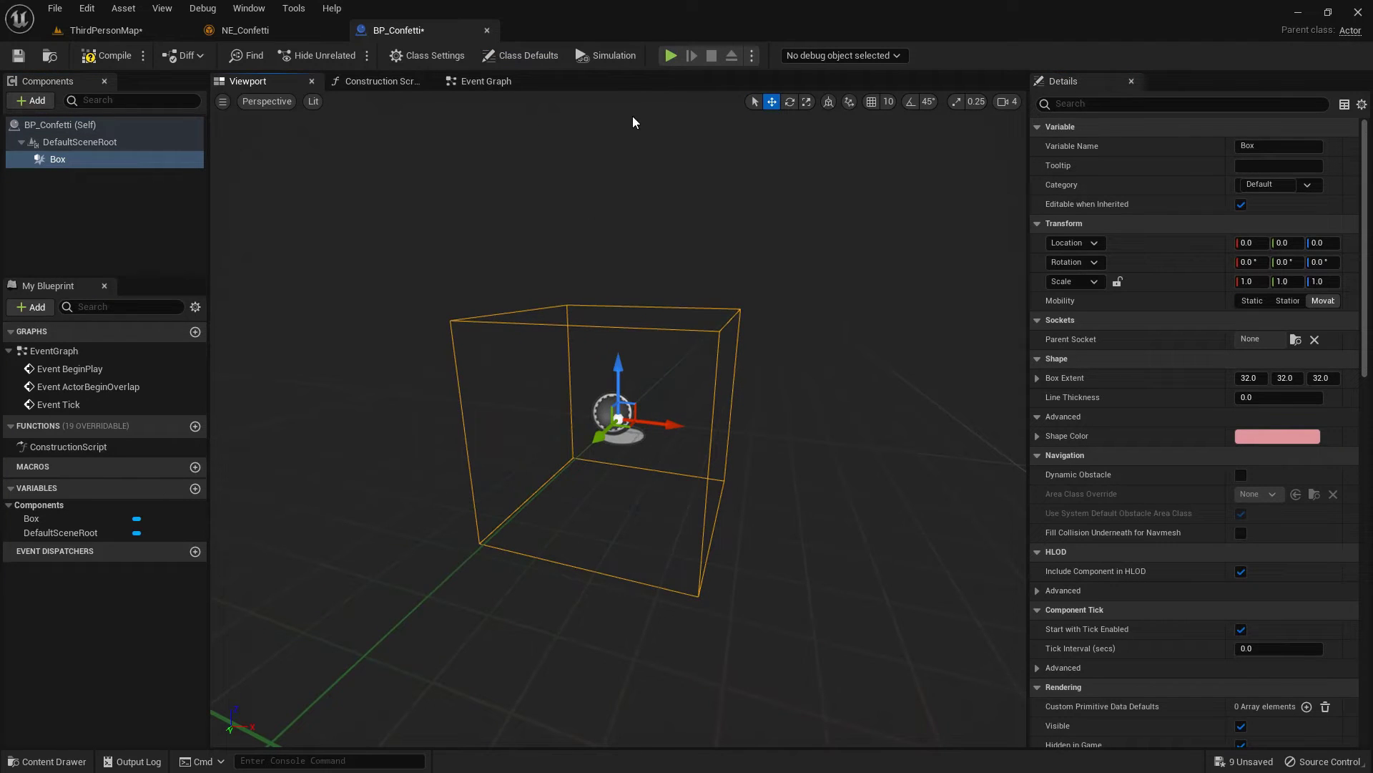
Step: Detach the BP_Confetti and NE_Confetti editors into one shared floating window and bring BP_Confetti to the front
drag(398, 30, 644, 197)
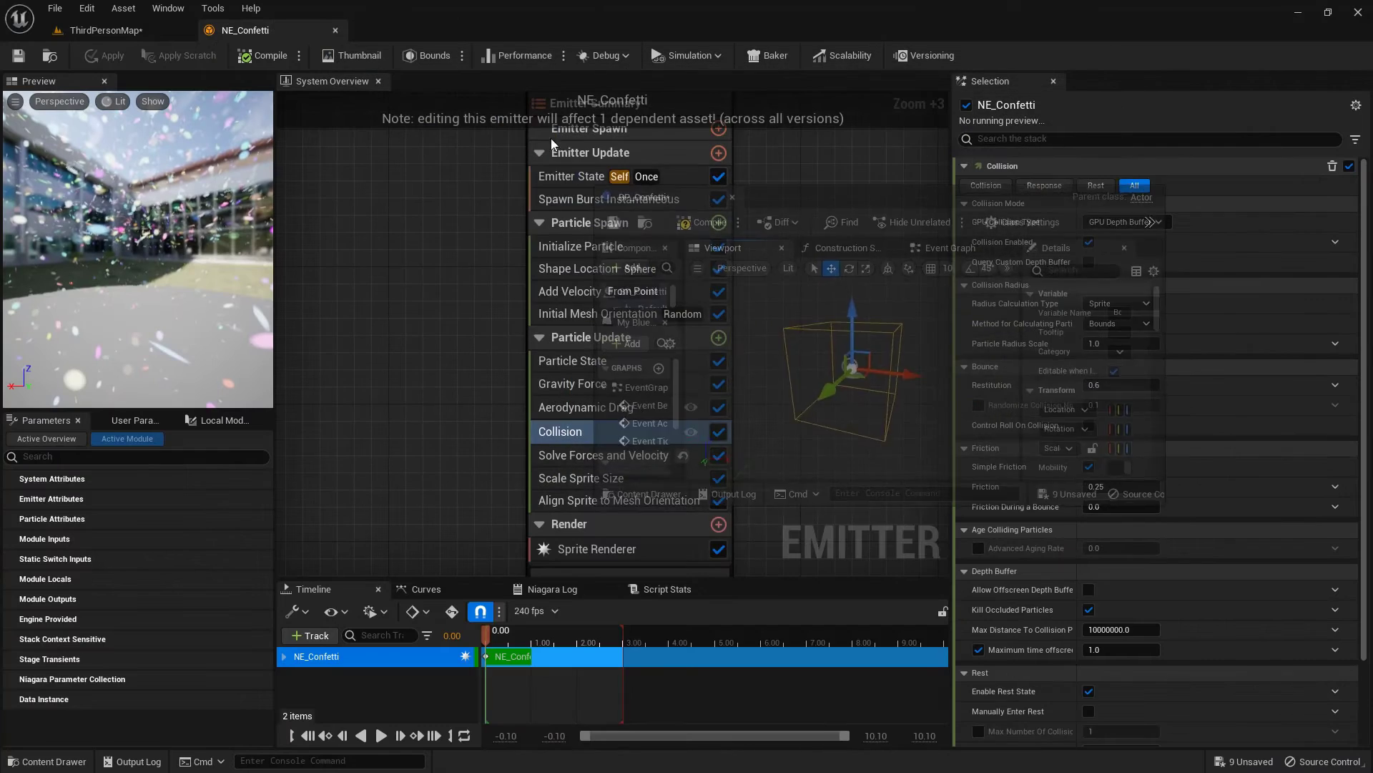
drag(276, 33, 830, 218)
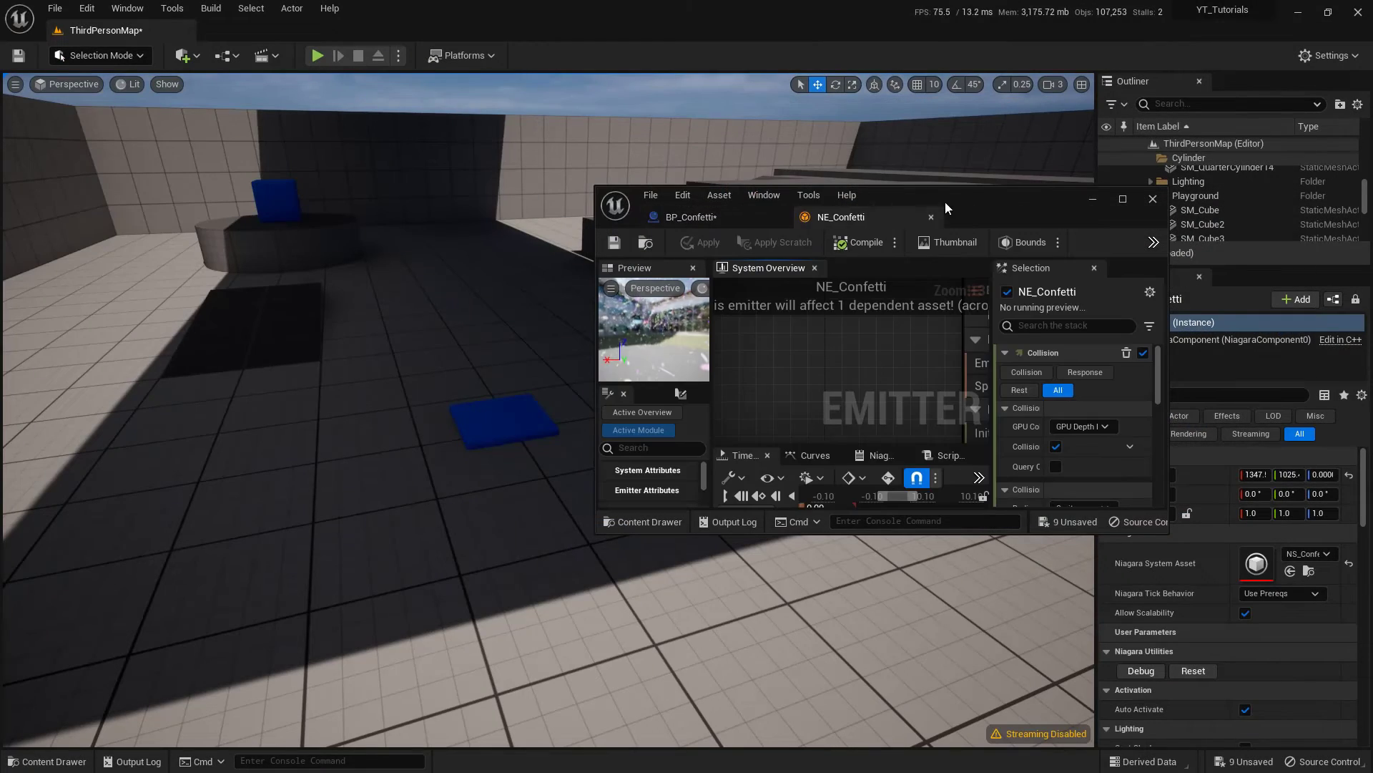
click(743, 220)
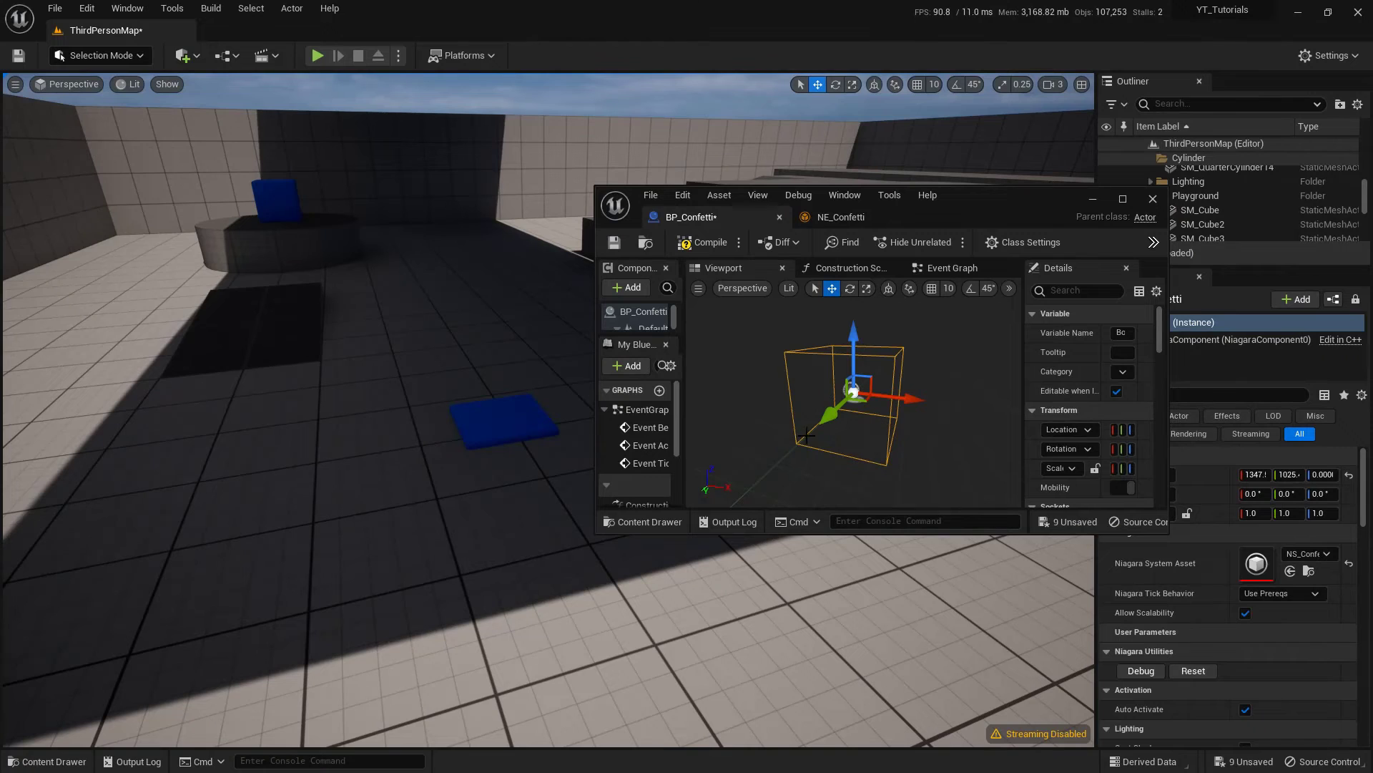
Step: Place BP_Confetti in the level behind the flat blue block, raise it above the floor, and turn off Game View
click(650, 522)
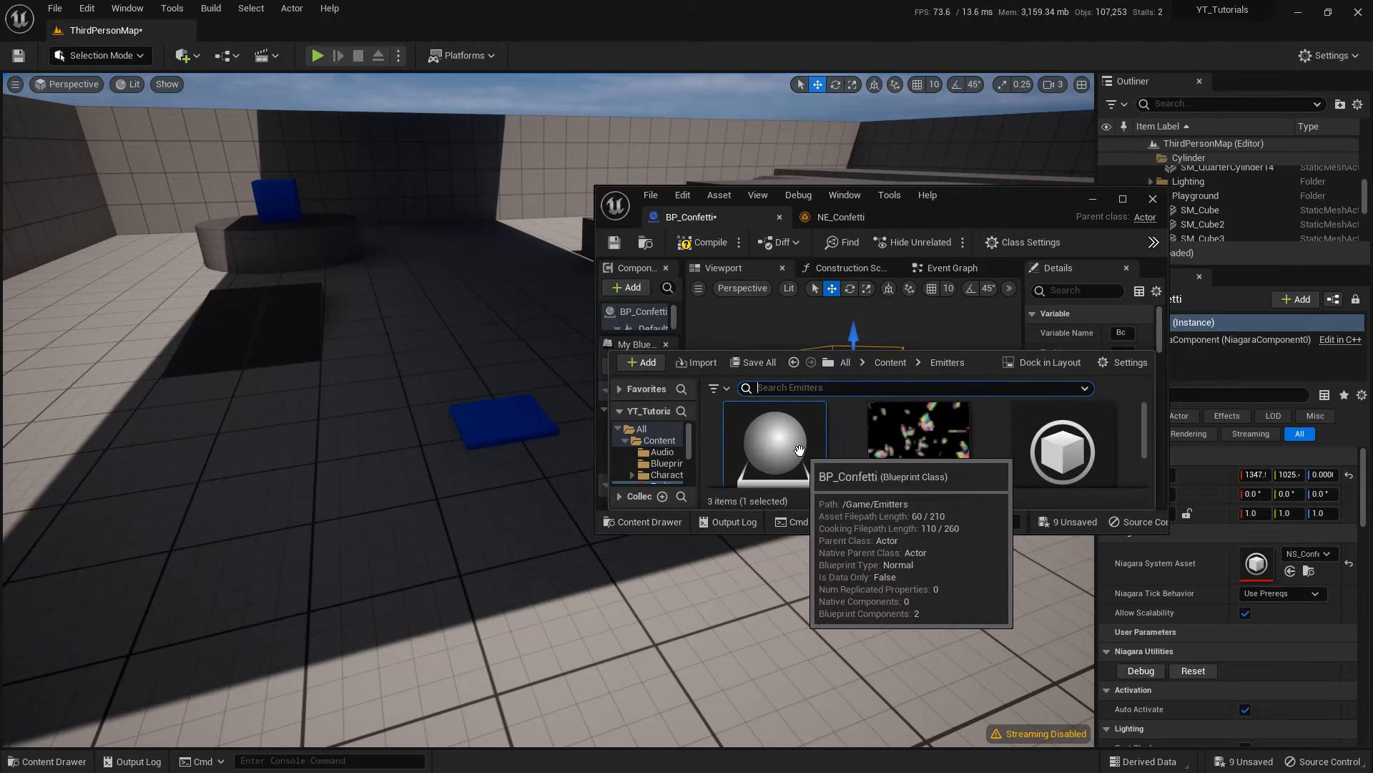
drag(799, 450, 496, 411)
drag(493, 361, 494, 253)
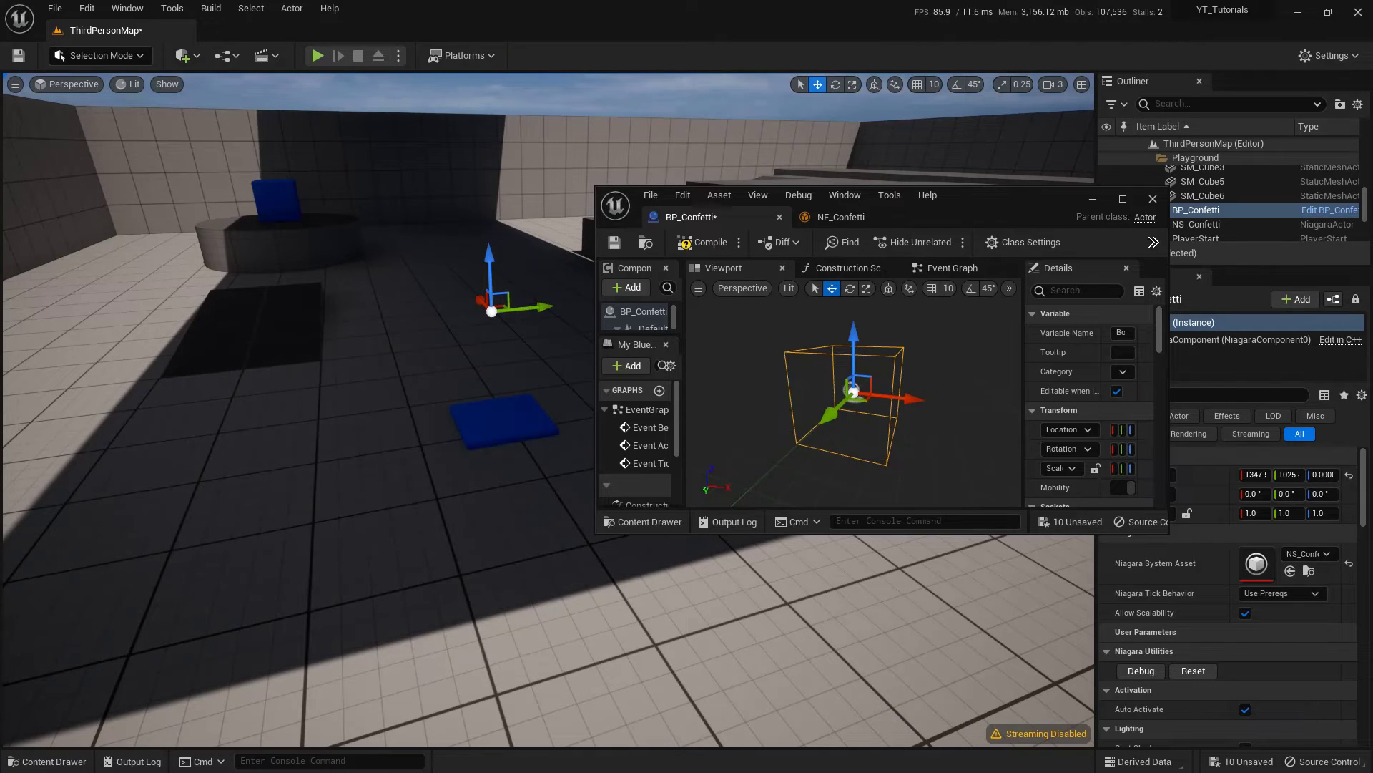
right_drag(494, 312, 526, 311)
key(g)
alt+drag(486, 384, 486, 398)
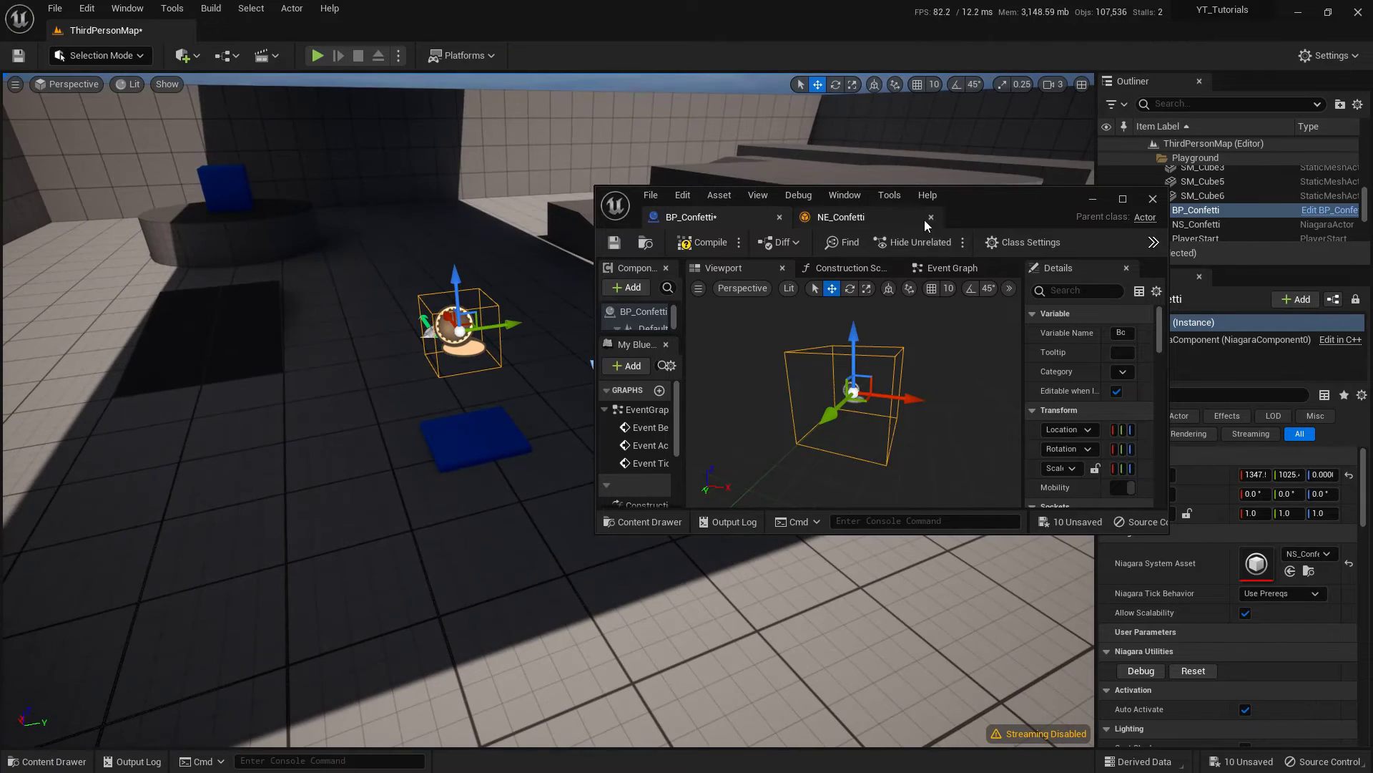
Step: Move the floating BP_Confetti window away from the placed actor and make it taller
drag(982, 202, 1075, 71)
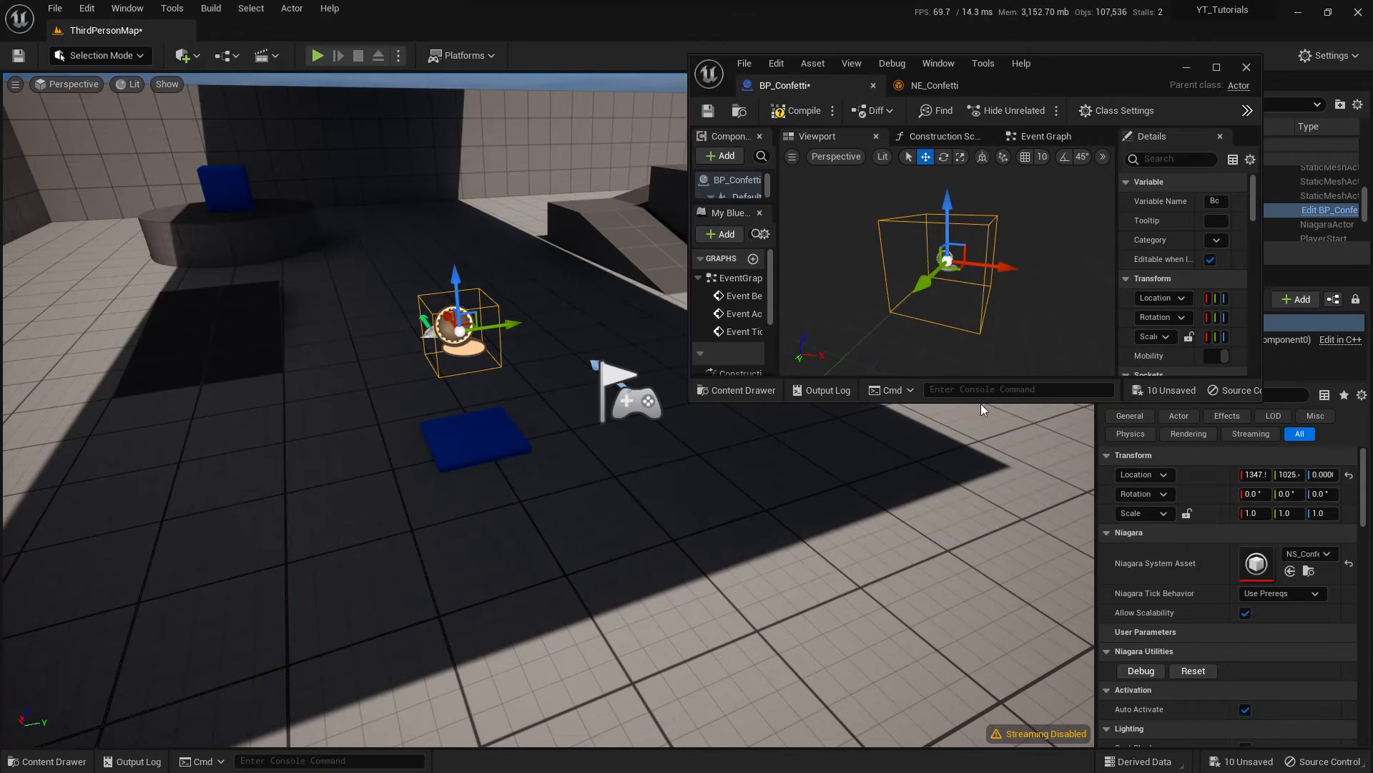
drag(976, 403, 976, 621)
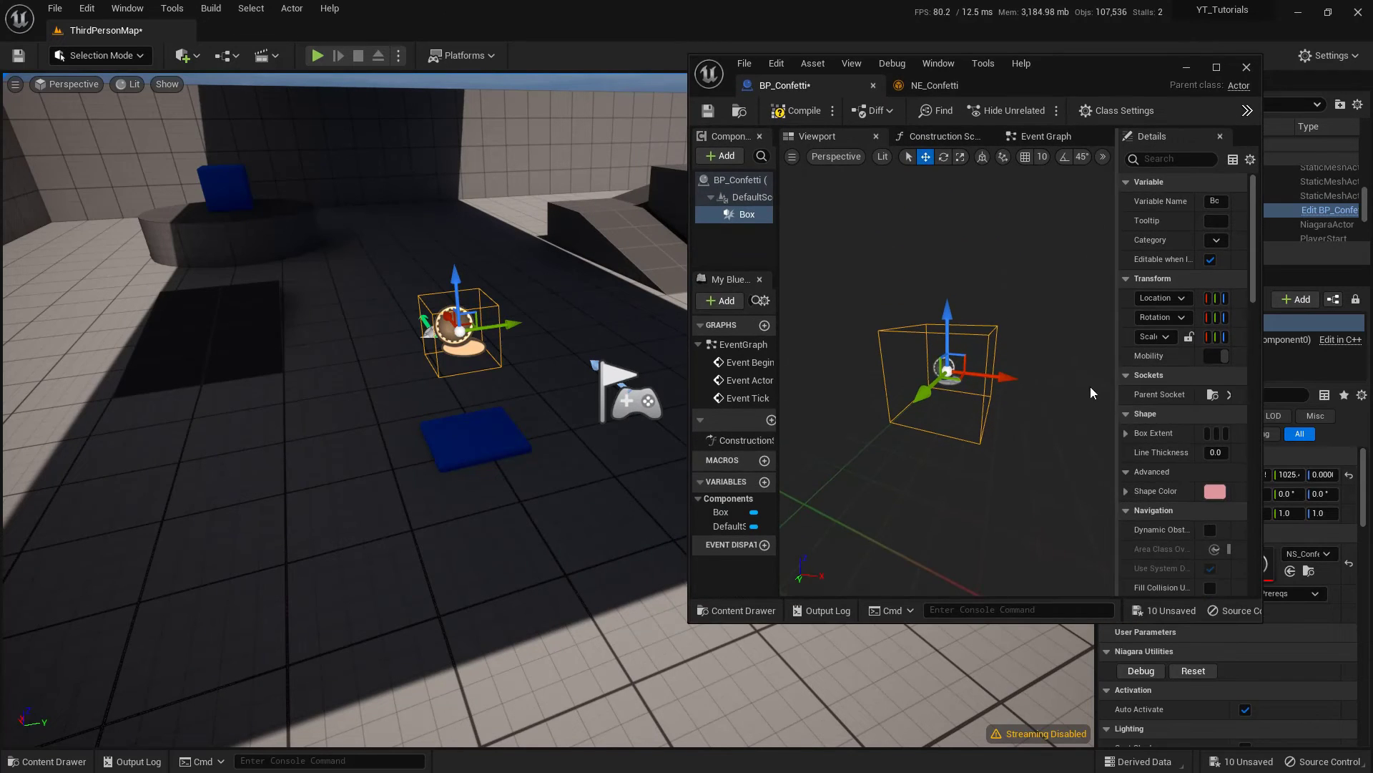
Step: Widen the component details area and set the Box component's Box Extent to 100, 100, 100
drag(1114, 377, 1017, 403)
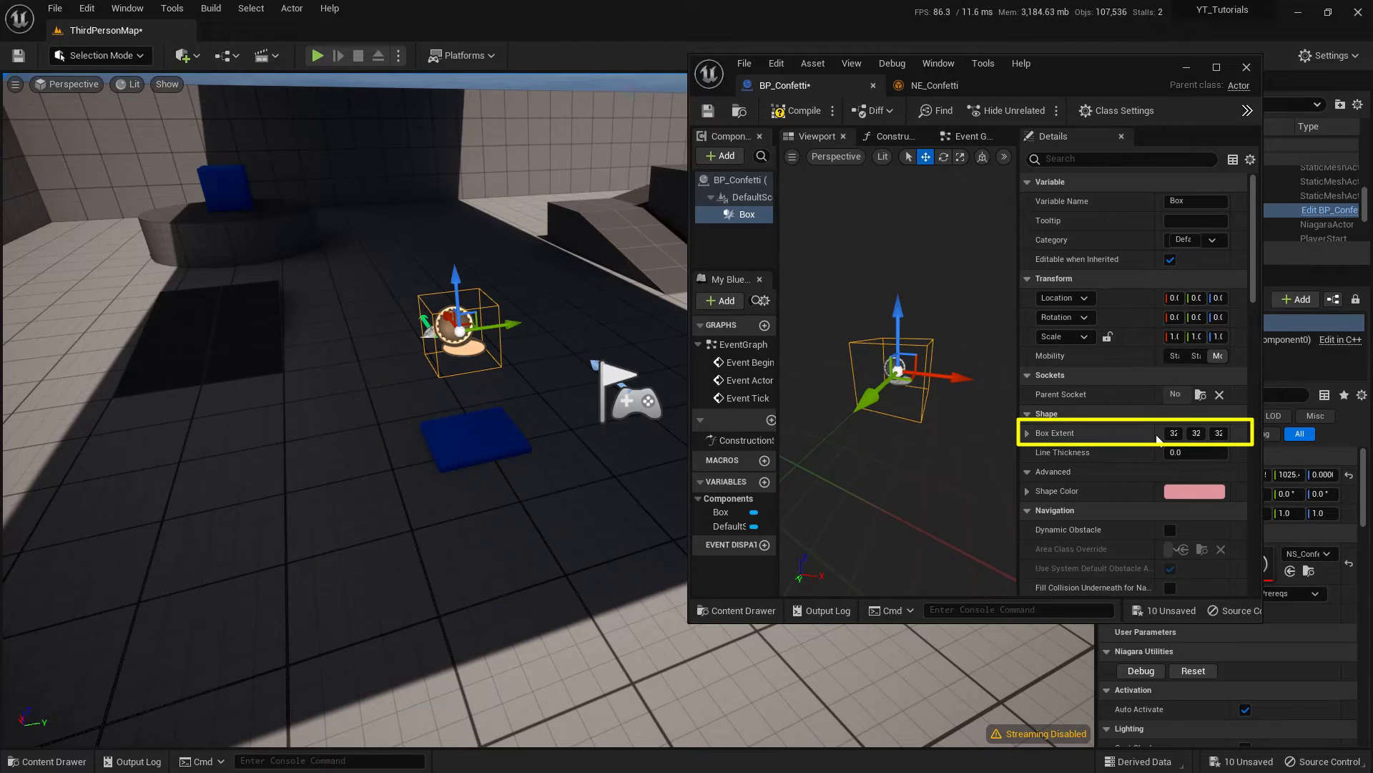
drag(1158, 438, 1096, 438)
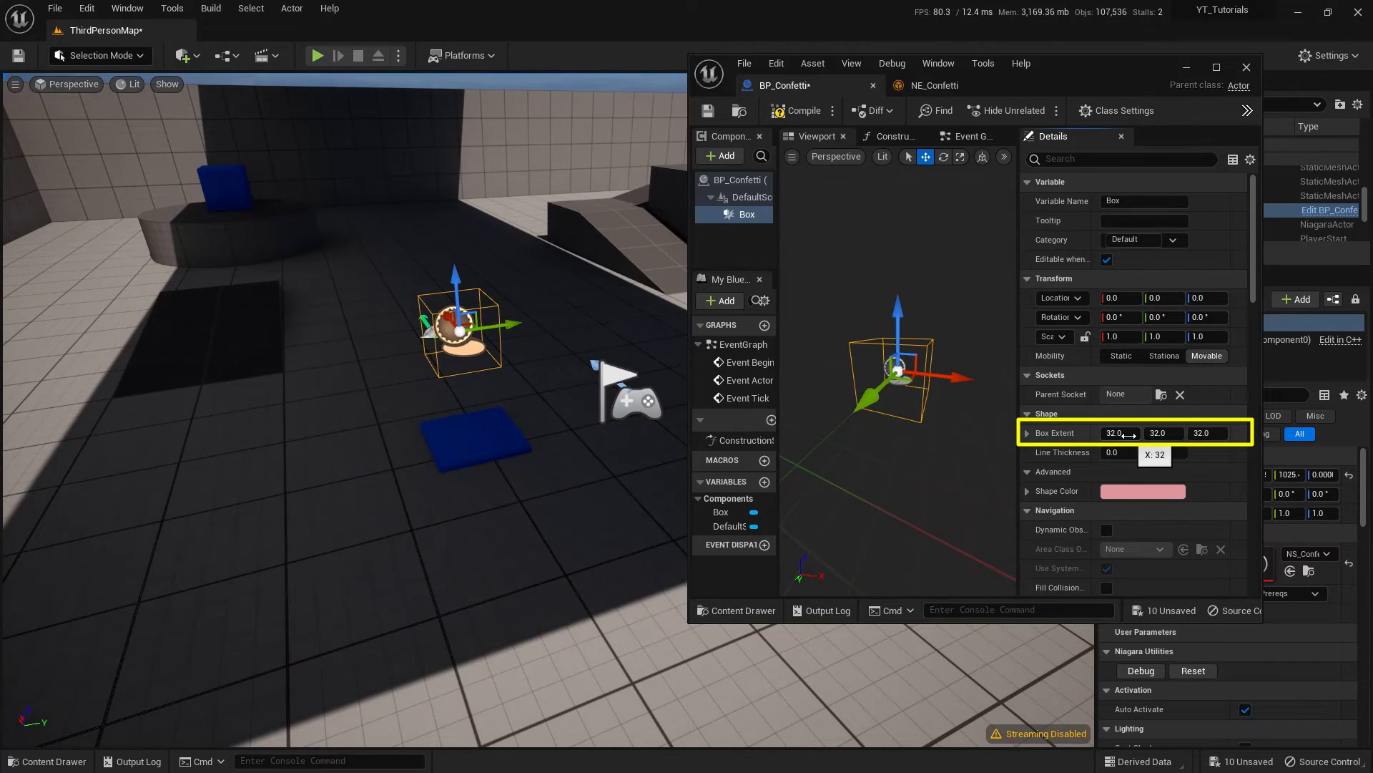
click(1128, 434)
text(100)
key(Tab)
text(100)
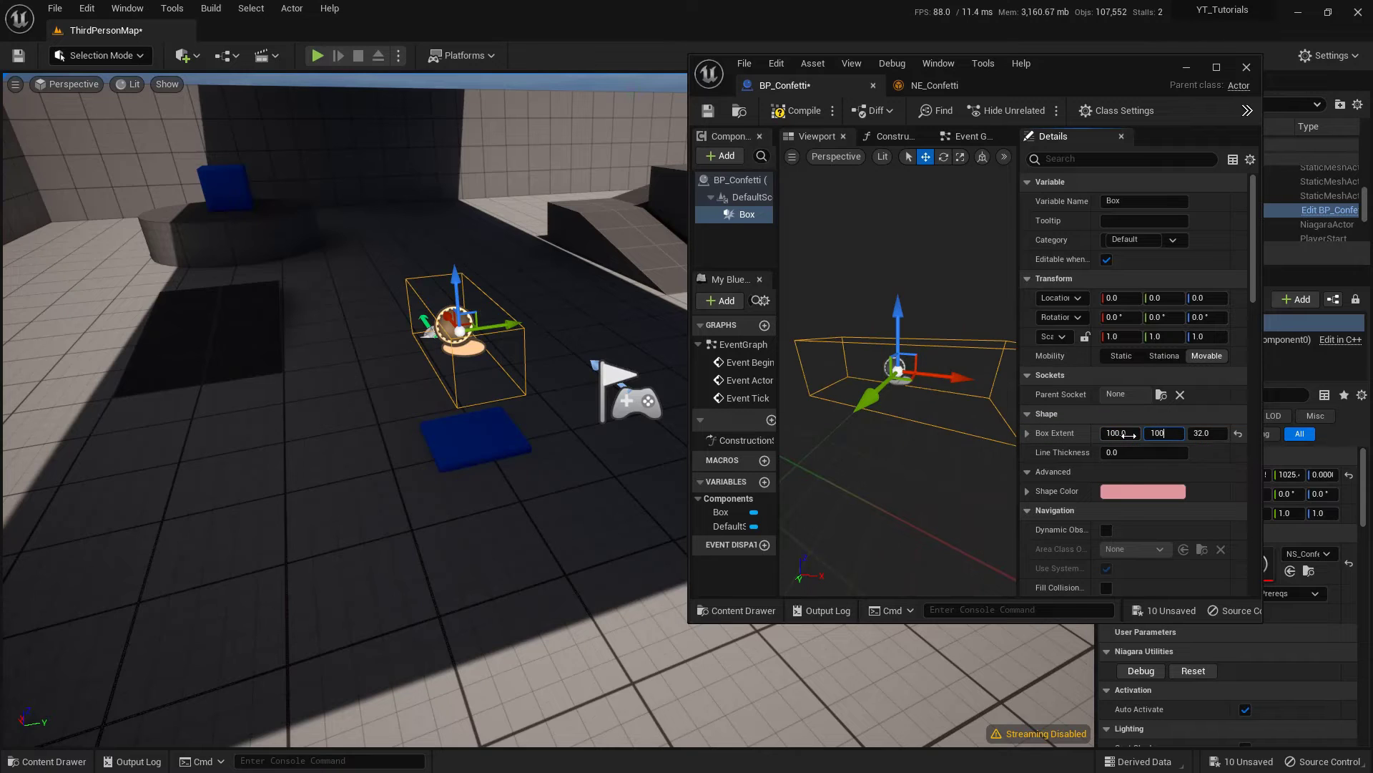
key(Tab)
text(1)
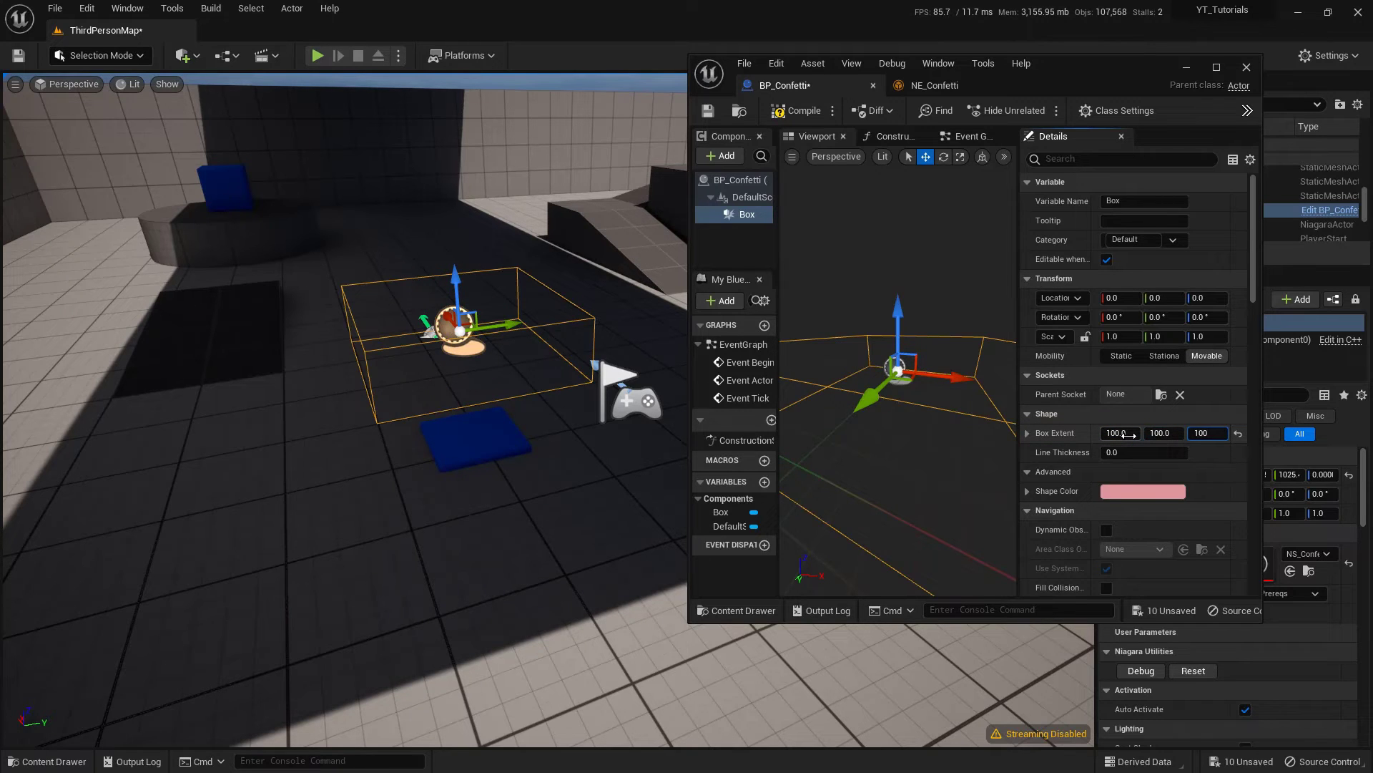
key(Tab)
Step: Find the Box component's Hidden in Game property by filtering for "hid" and turn it off
right_drag(547, 440, 623, 431)
click(1084, 161)
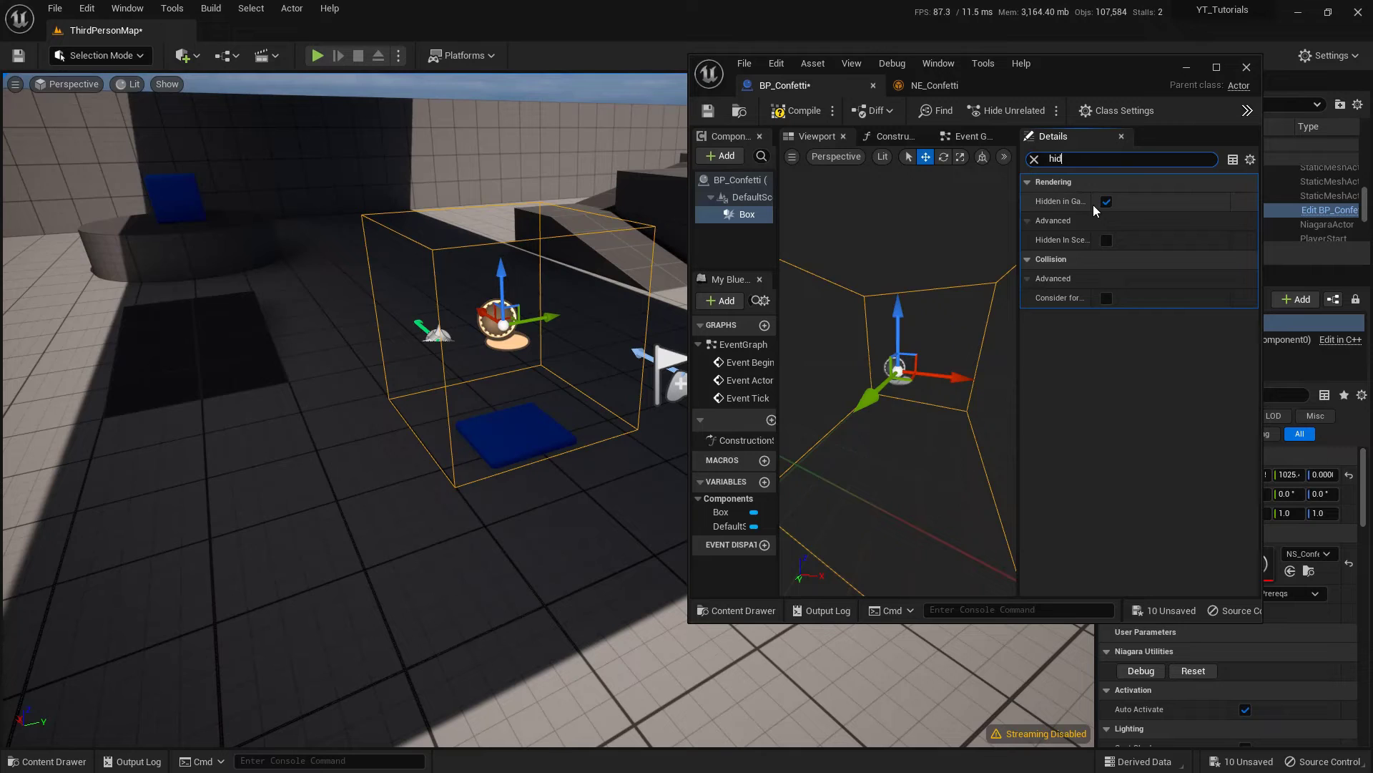
drag(1095, 205, 1141, 208)
click(1150, 203)
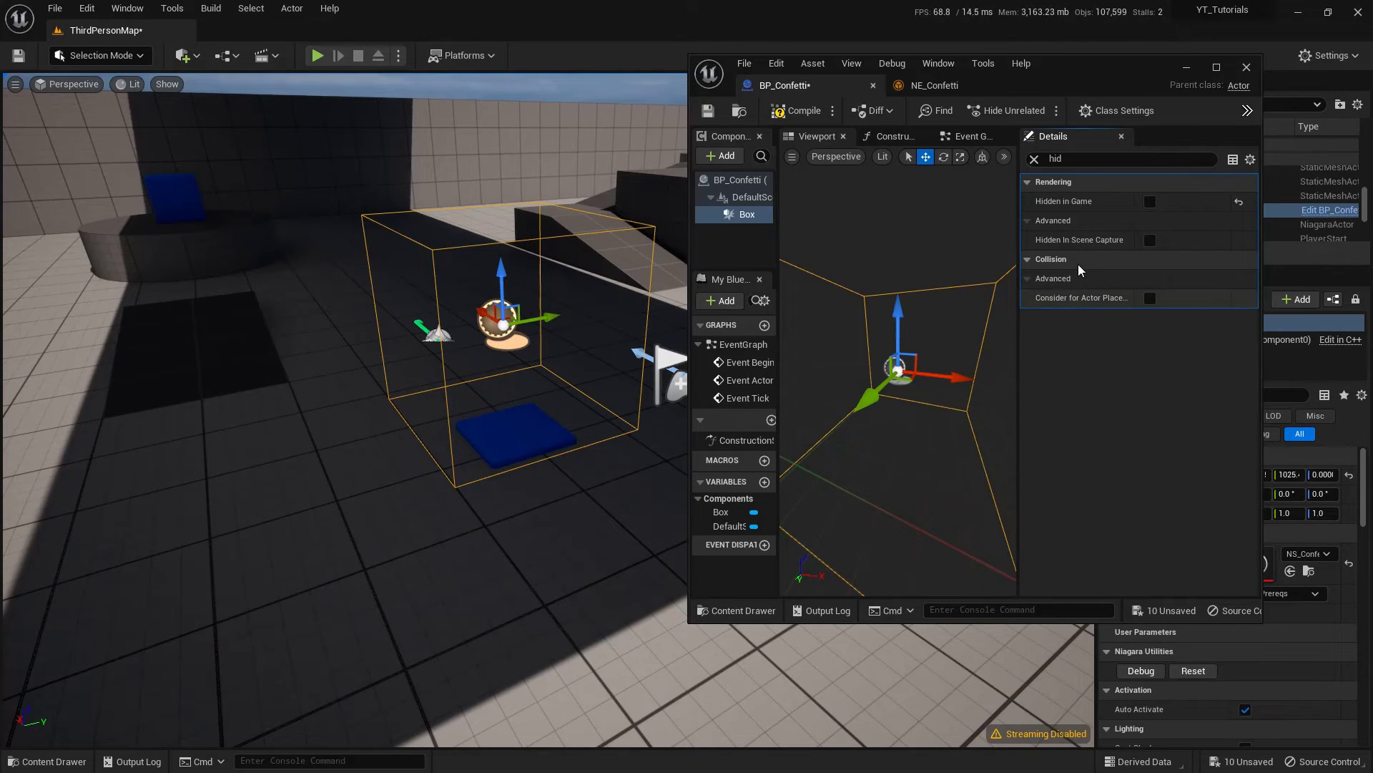
Step: Filter the Box component's properties for "line" and set Line Thickness to 3
click(1081, 159)
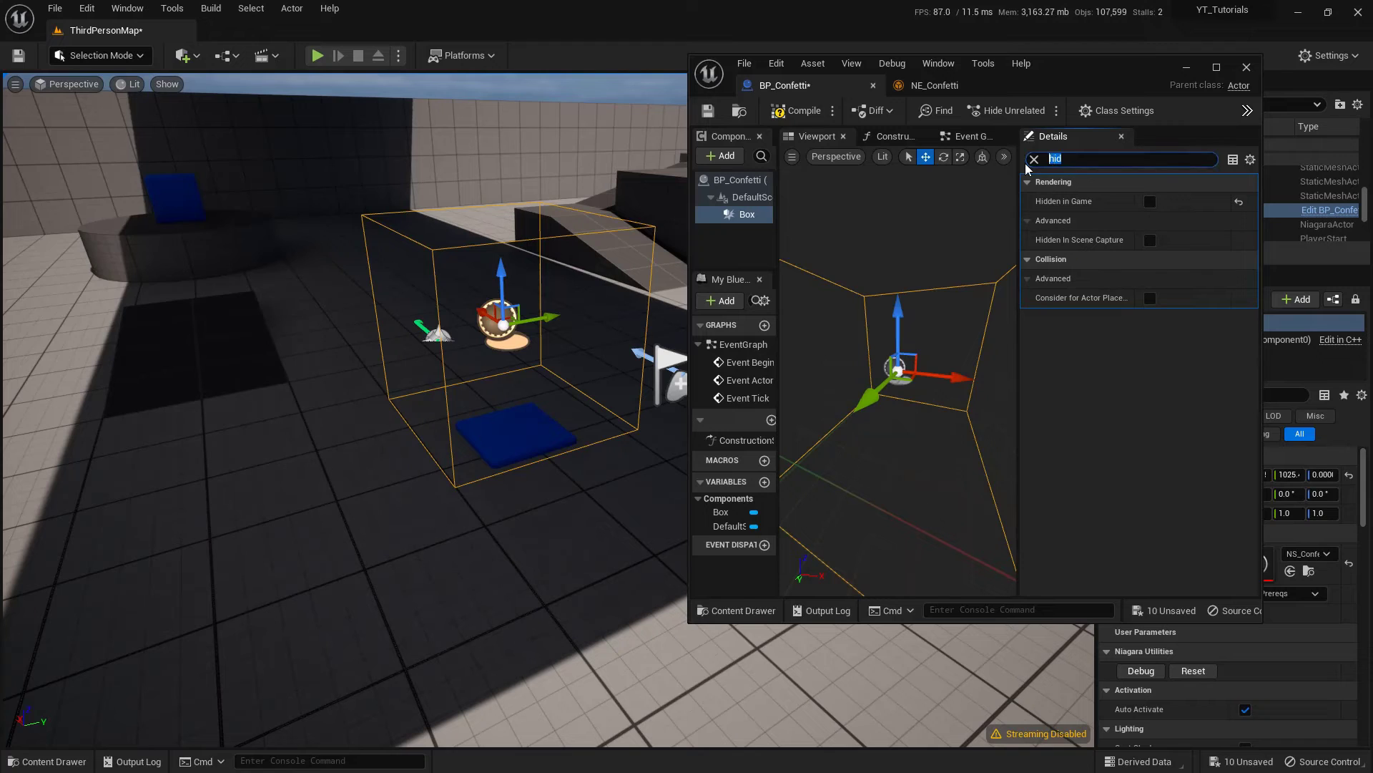
text(line)
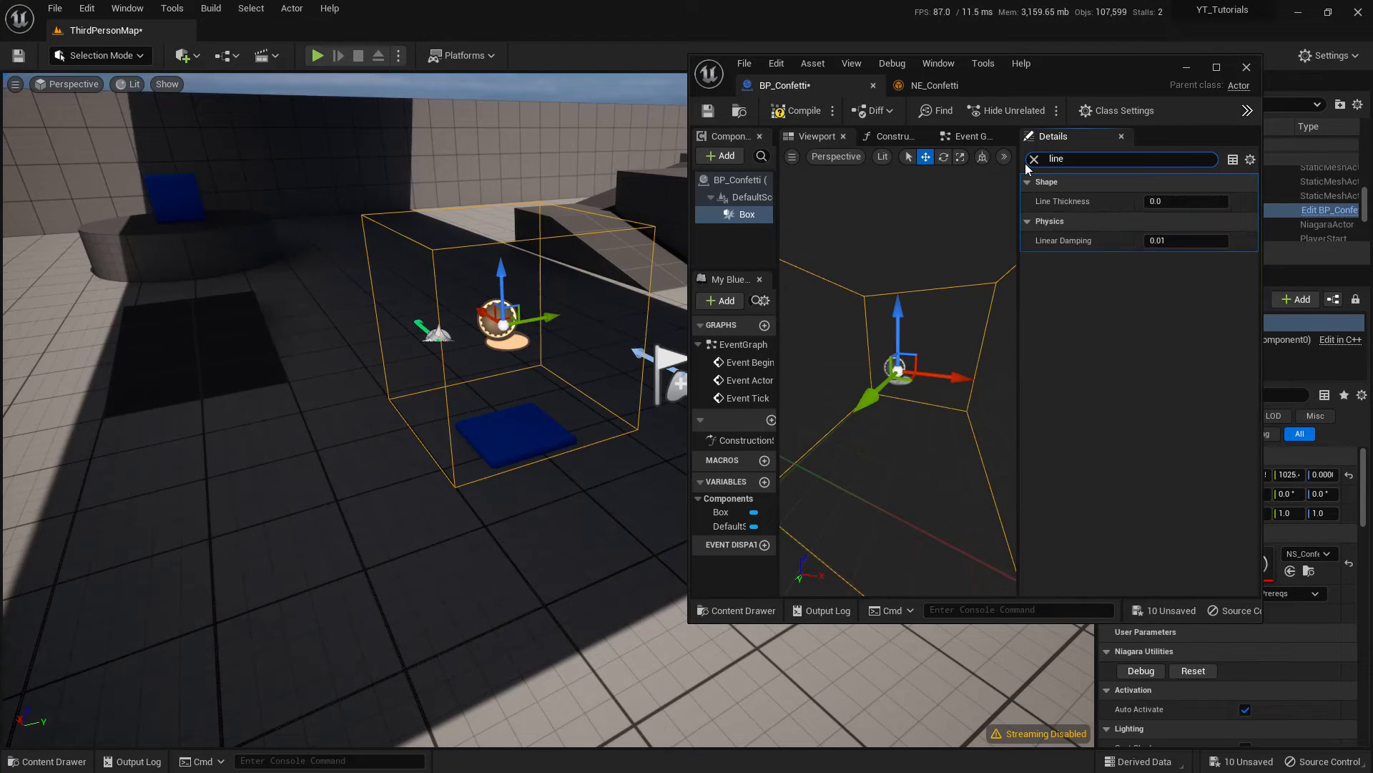
click(1159, 201)
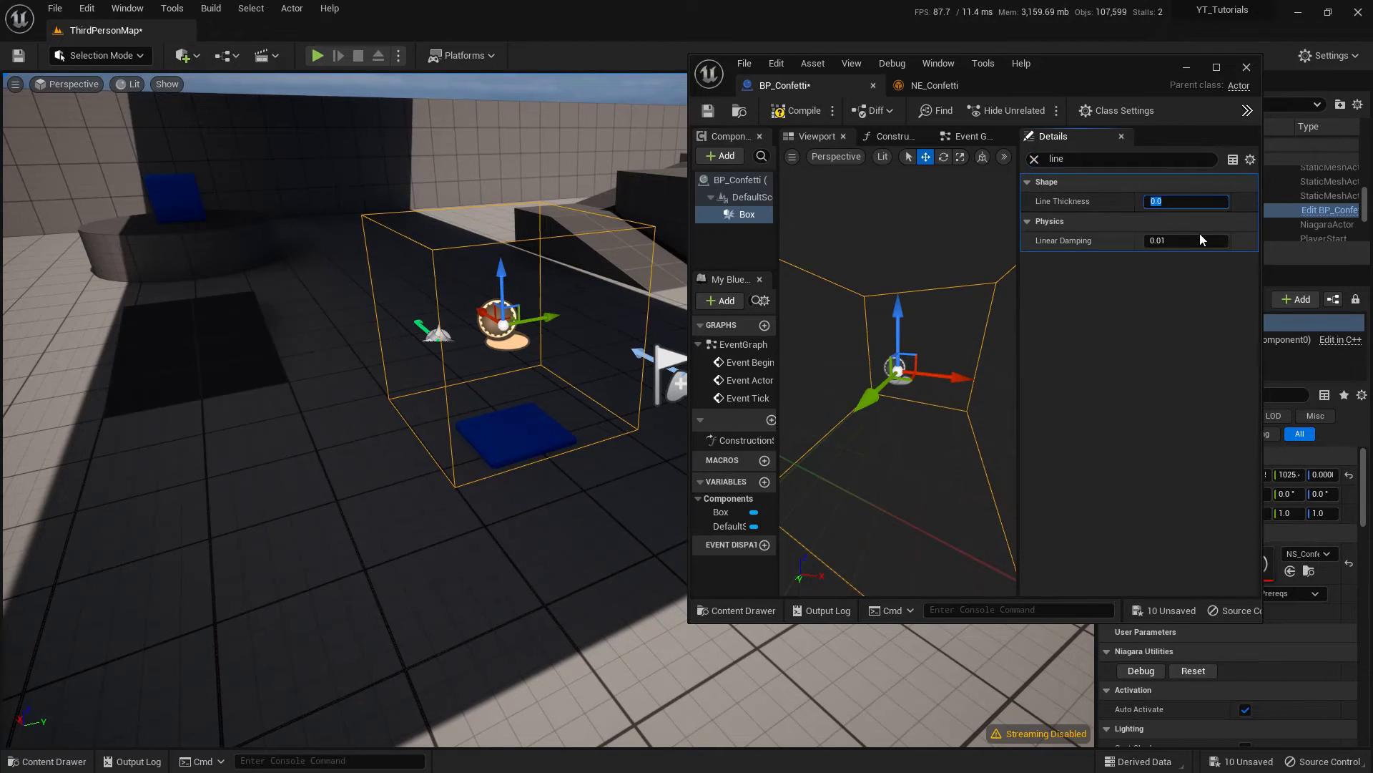
text(3)
key(Return)
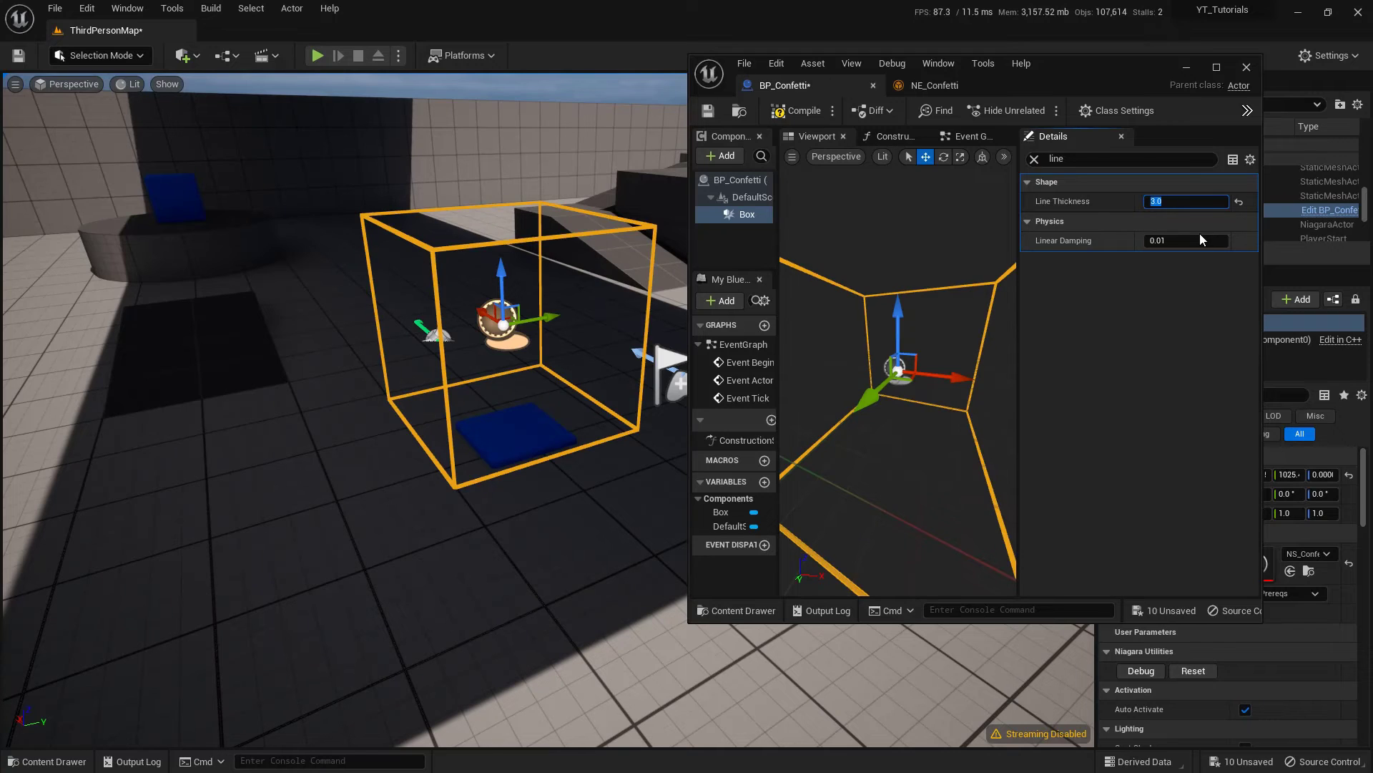
Step: Play-test the level, running the character around the confetti collision box, and stop the session
click(317, 55)
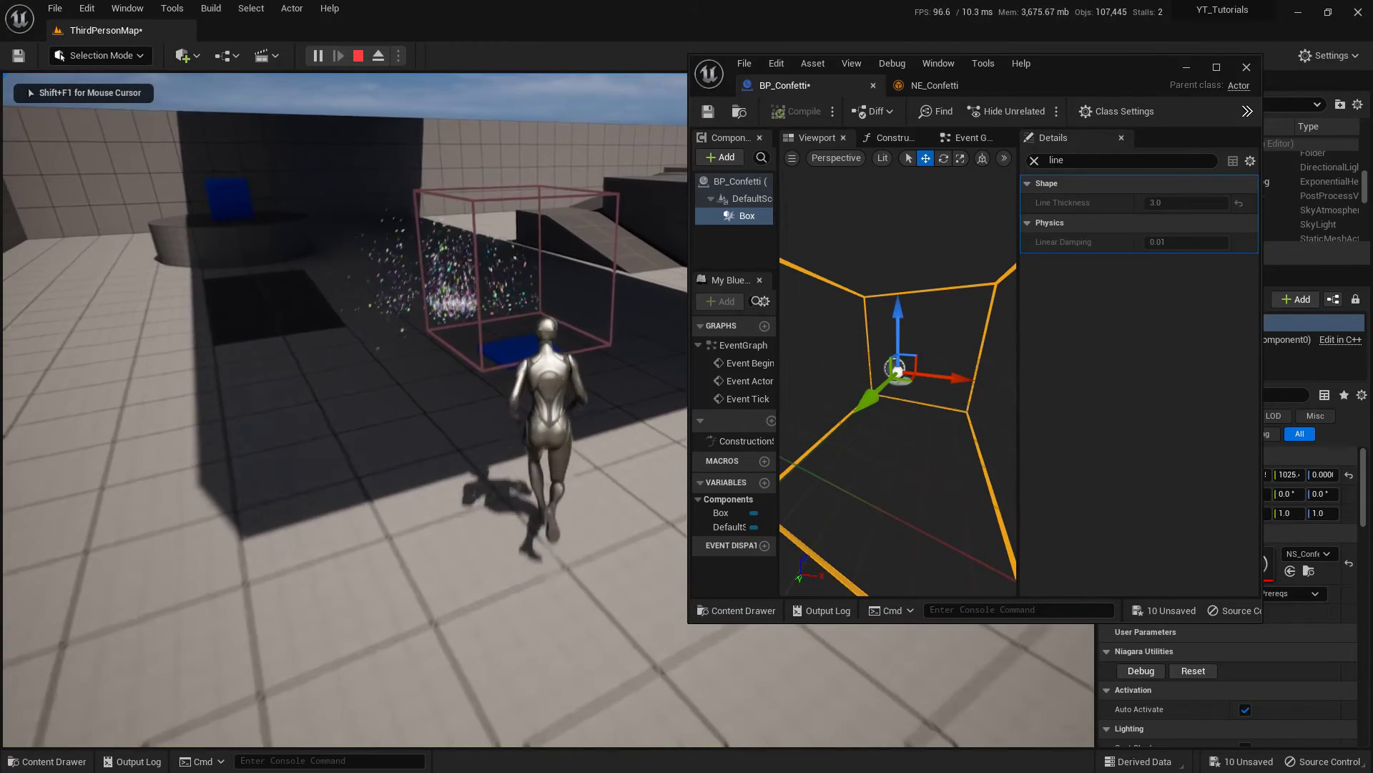
key(w)
key(s)
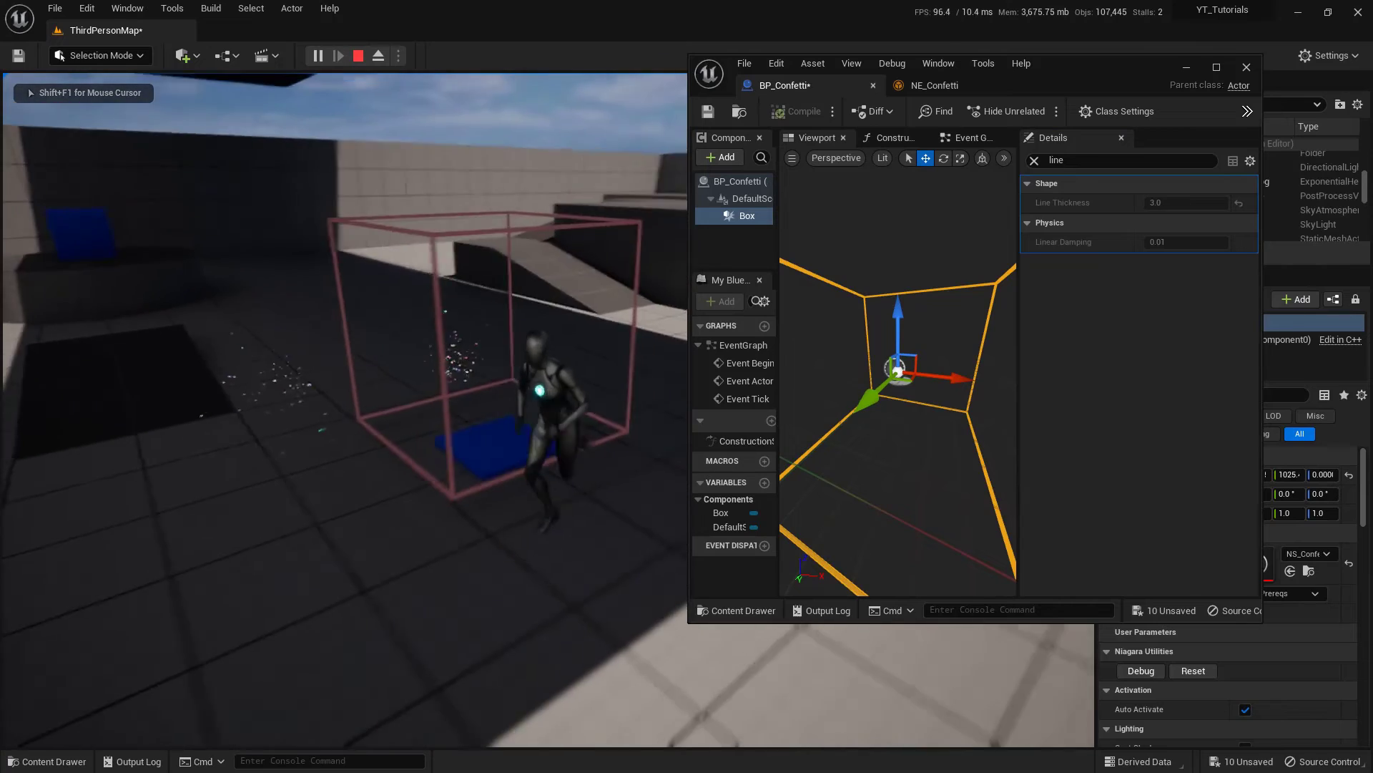
key(w)
key(s)
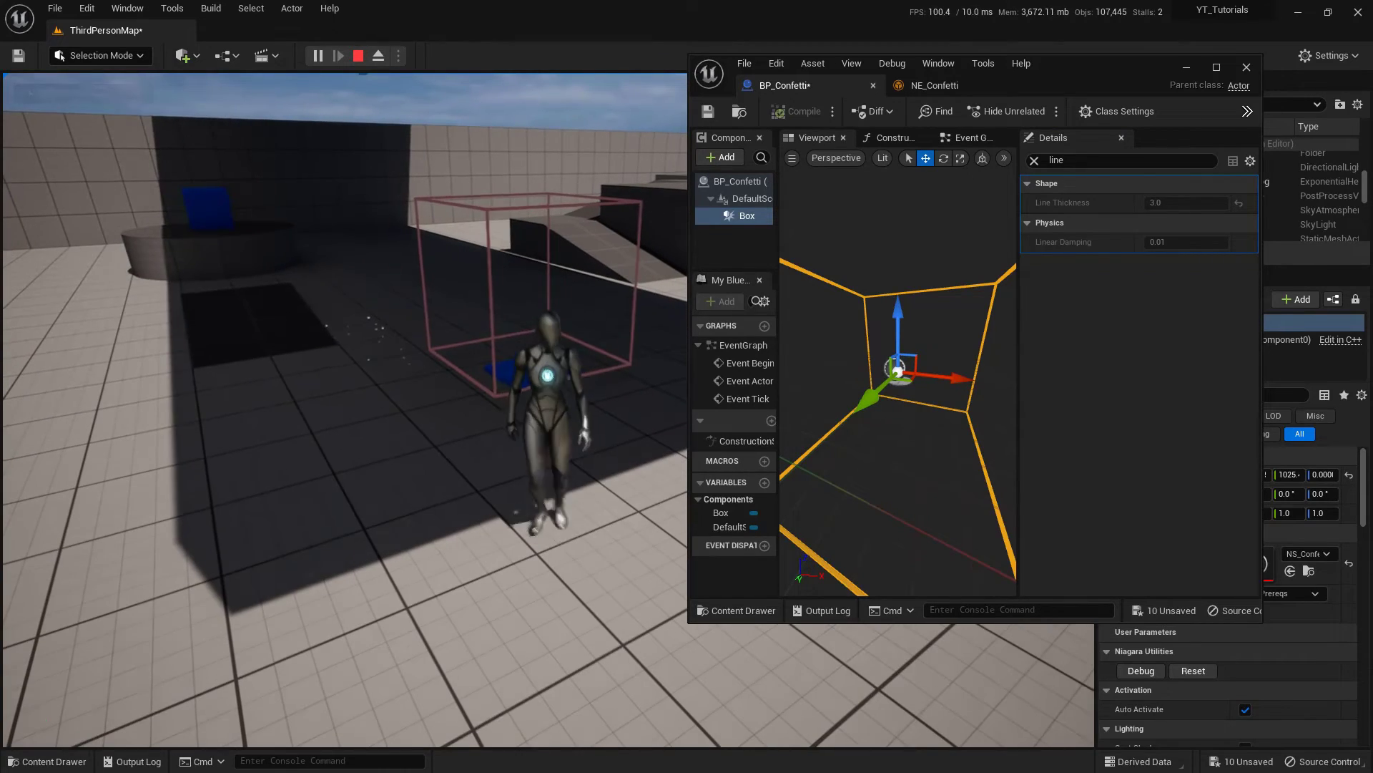
key(Escape)
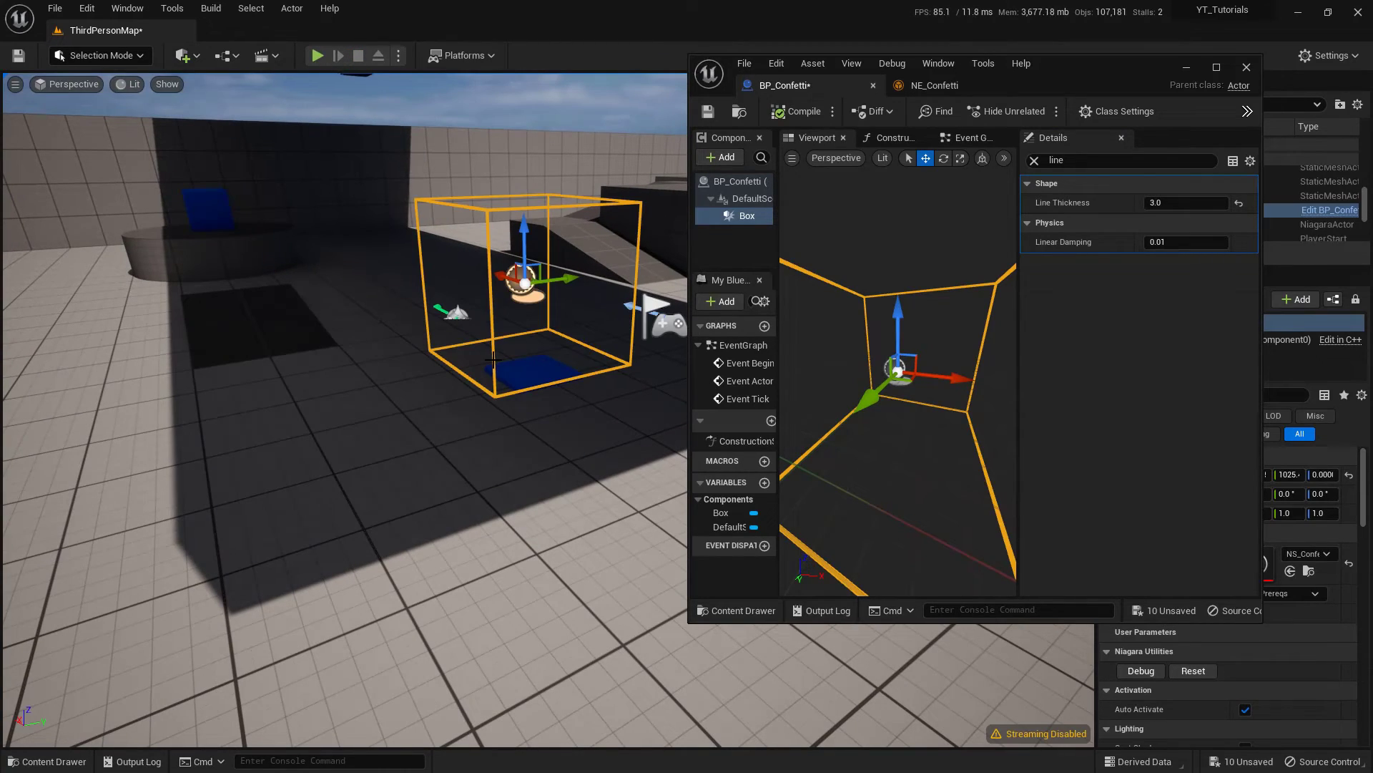
Step: Clear the property filter and maximize the BP_Confetti editor, giving its viewport more room than the details
click(1035, 160)
double_click(1096, 84)
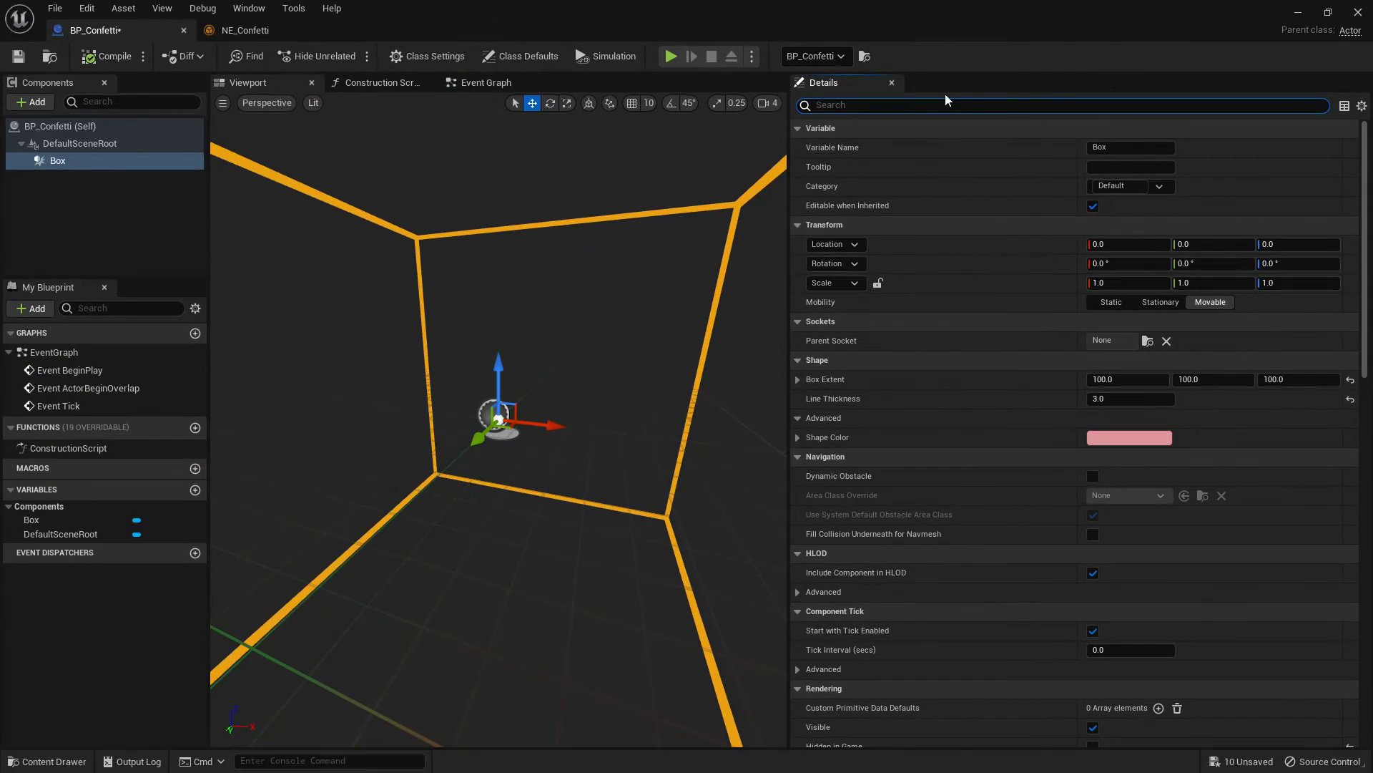
drag(786, 218, 1057, 267)
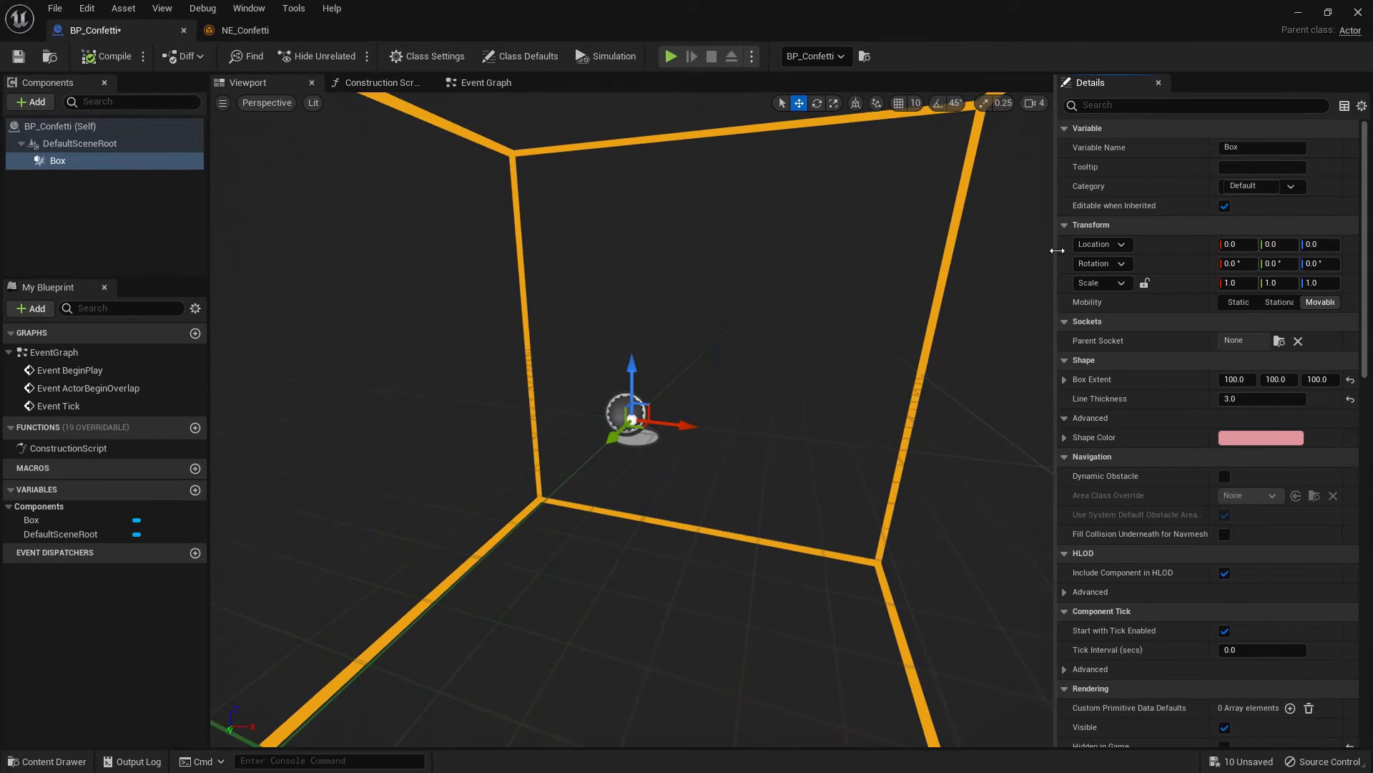
Step: Open BP_Confetti's event graph and move the Event ActorBeginOverlap node to an empty area beside the other events
click(475, 84)
right_drag(865, 438, 689, 374)
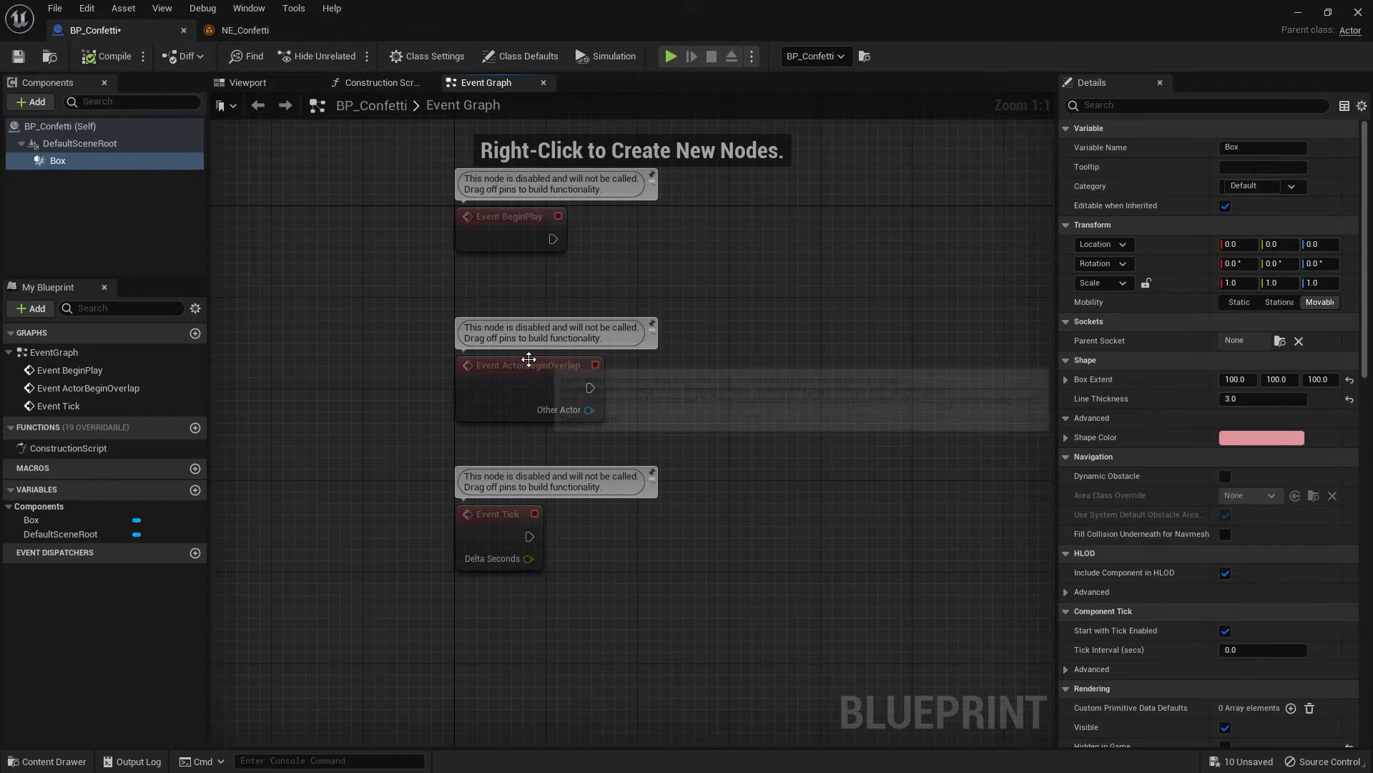
drag(528, 359, 946, 371)
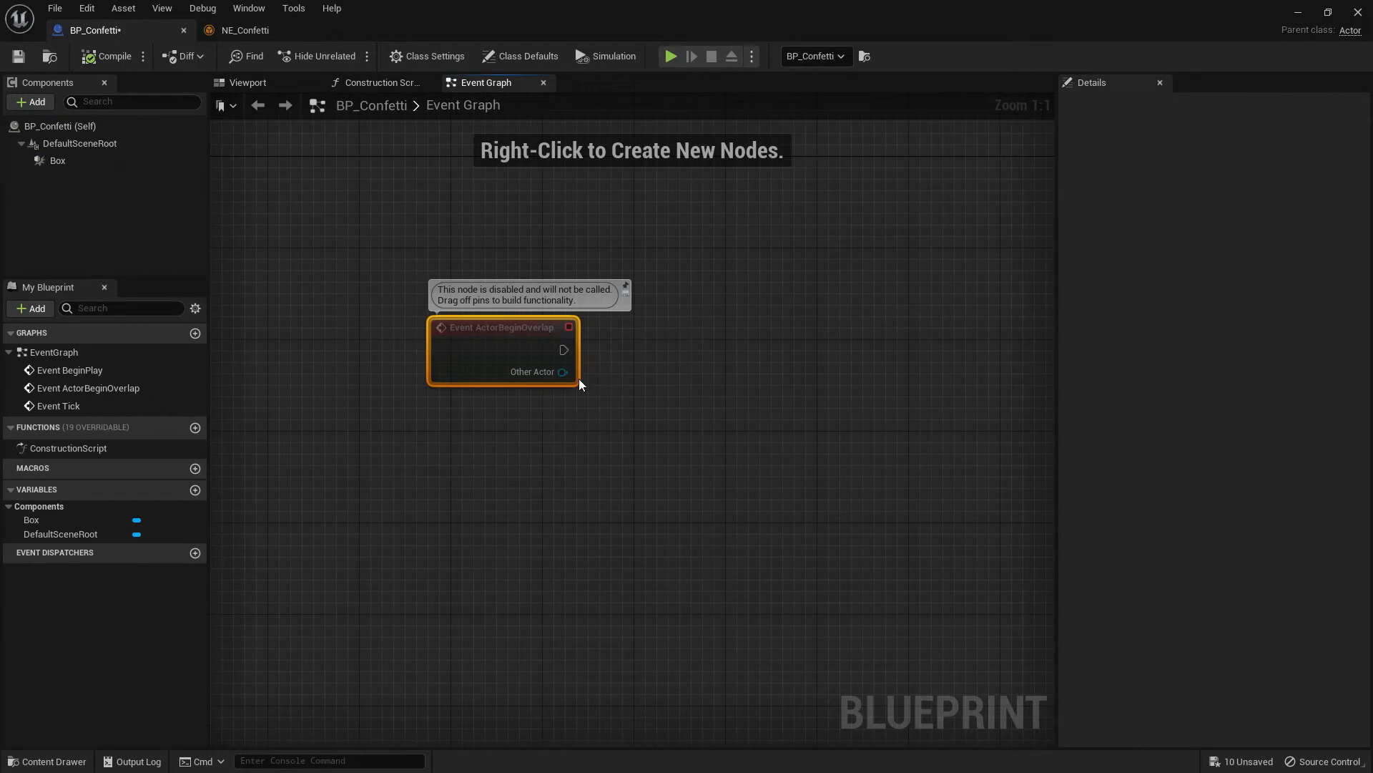
Step: Add a Spawn System at Location node driven by the execution output of Event ActorBeginOverlap
drag(564, 350, 864, 334)
text(system)
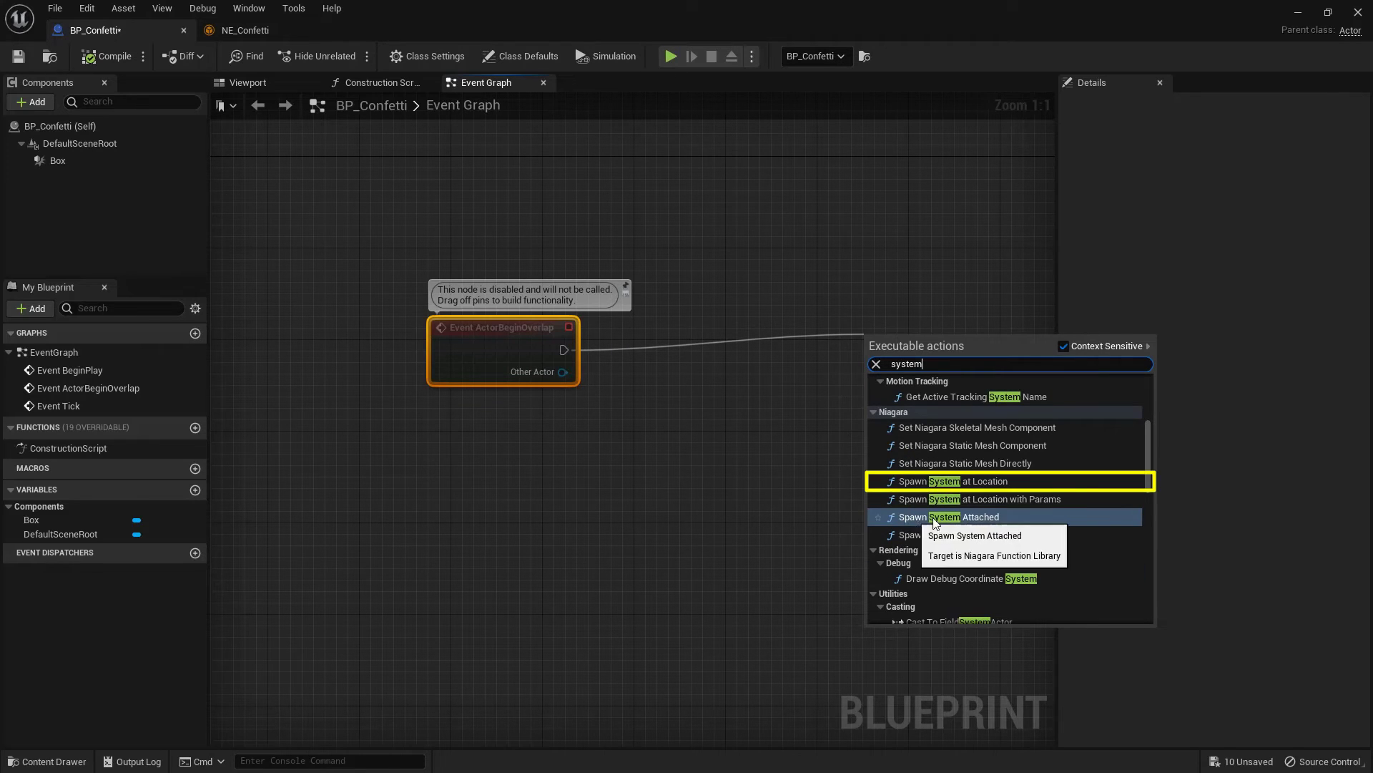
click(1034, 482)
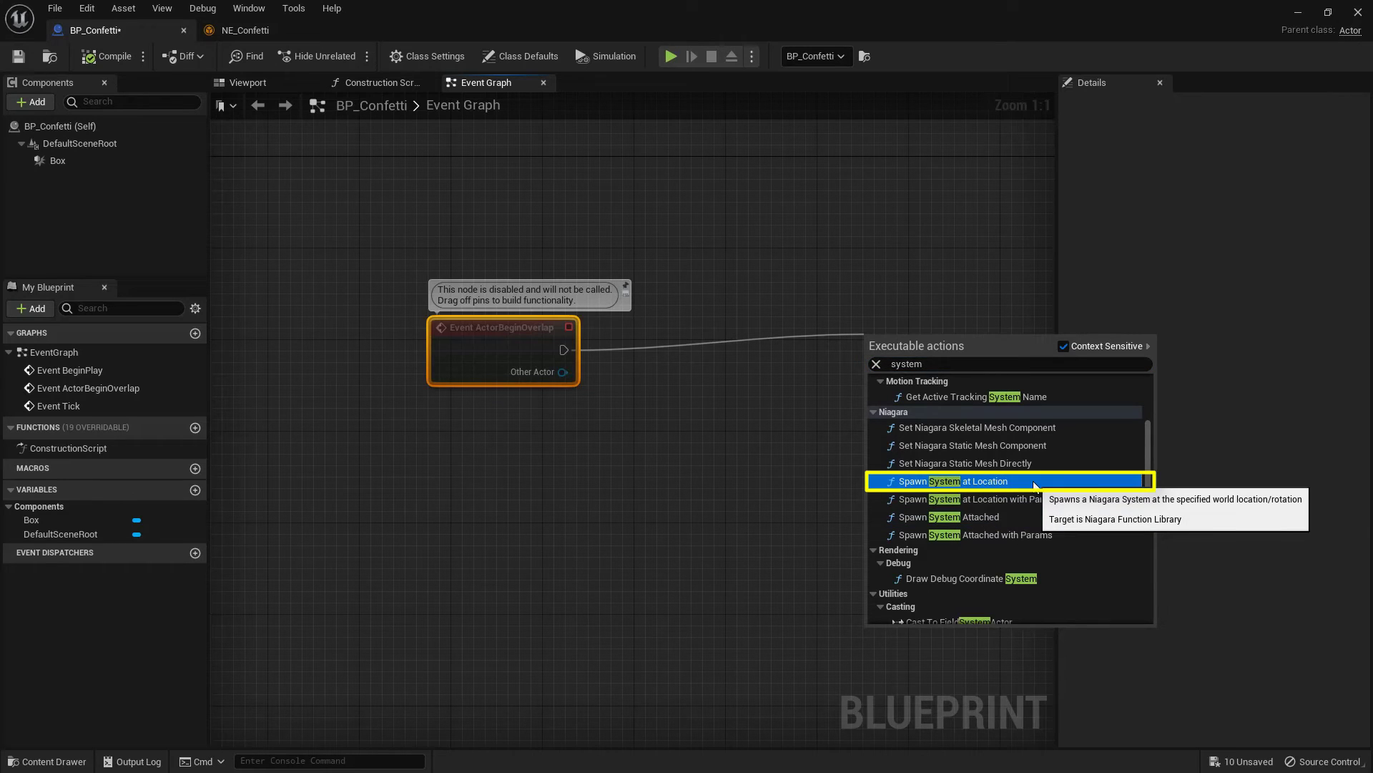
click(1033, 481)
drag(958, 332, 887, 315)
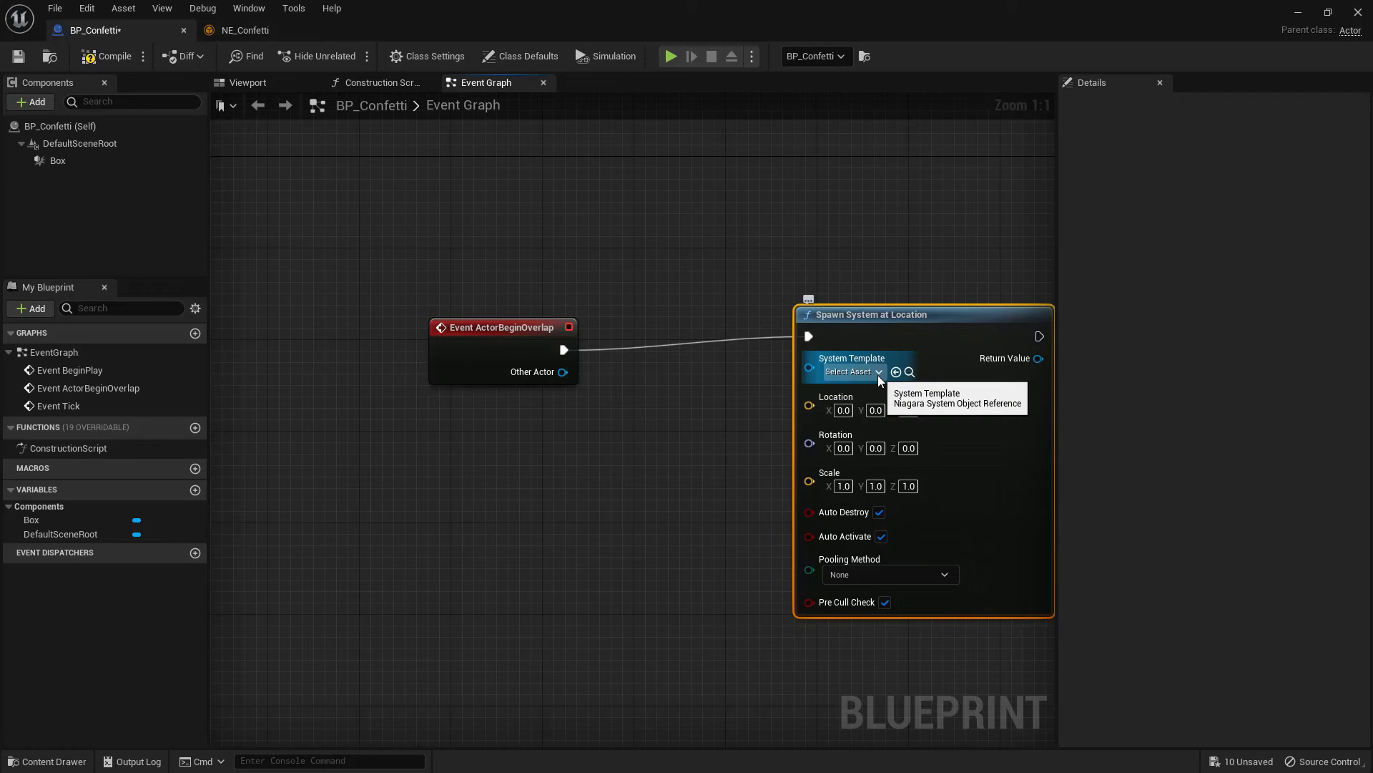
Step: Assign NS_Confetti from the Emitters folder as the spawn node's System Template and line the node up with the overlap event
click(54, 761)
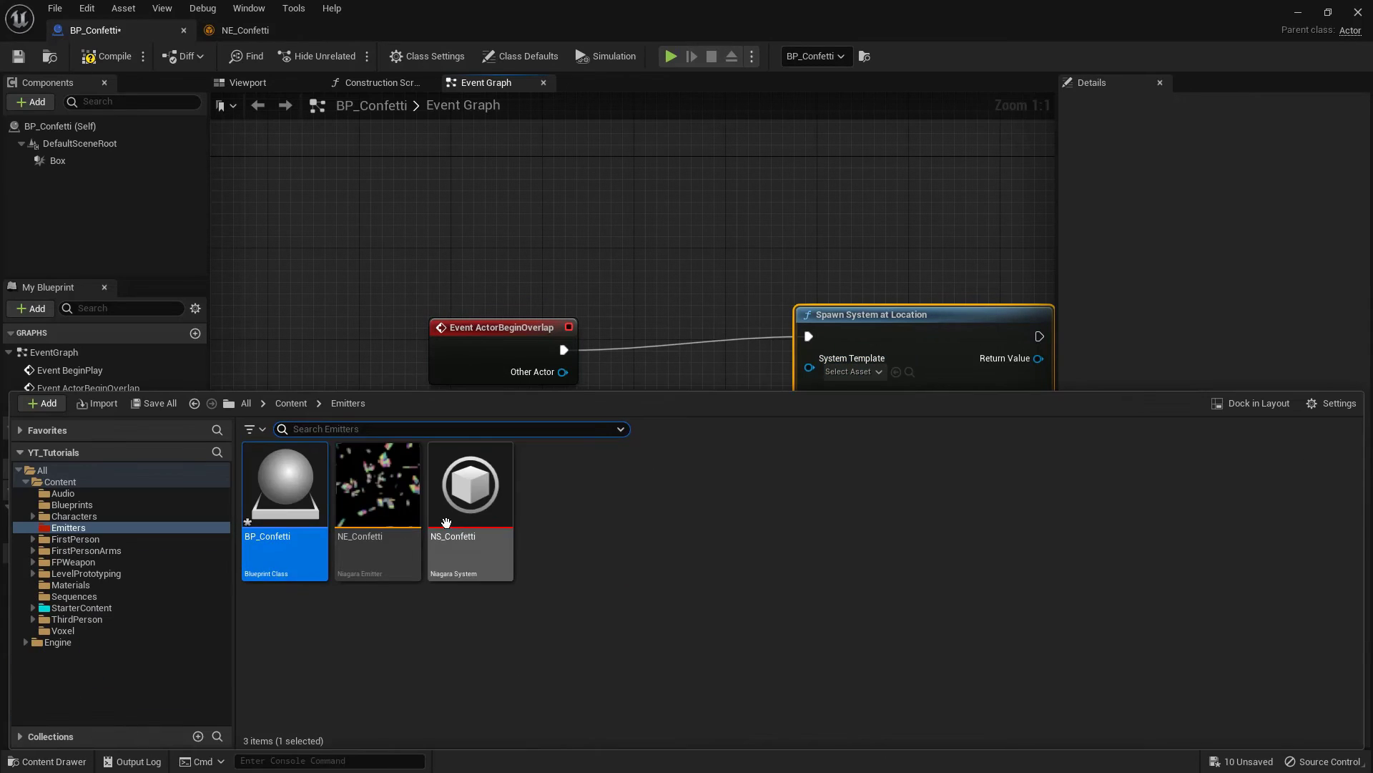
drag(468, 515, 859, 372)
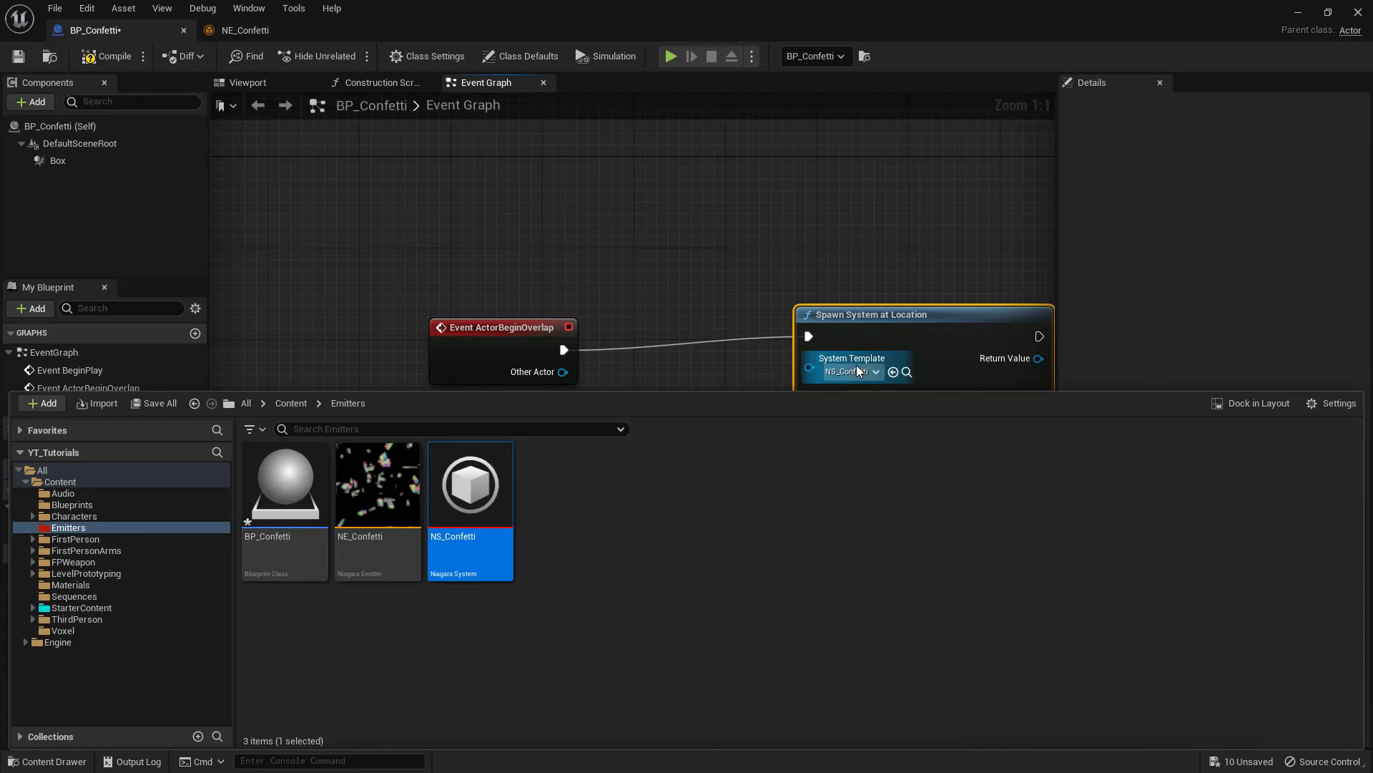
click(904, 286)
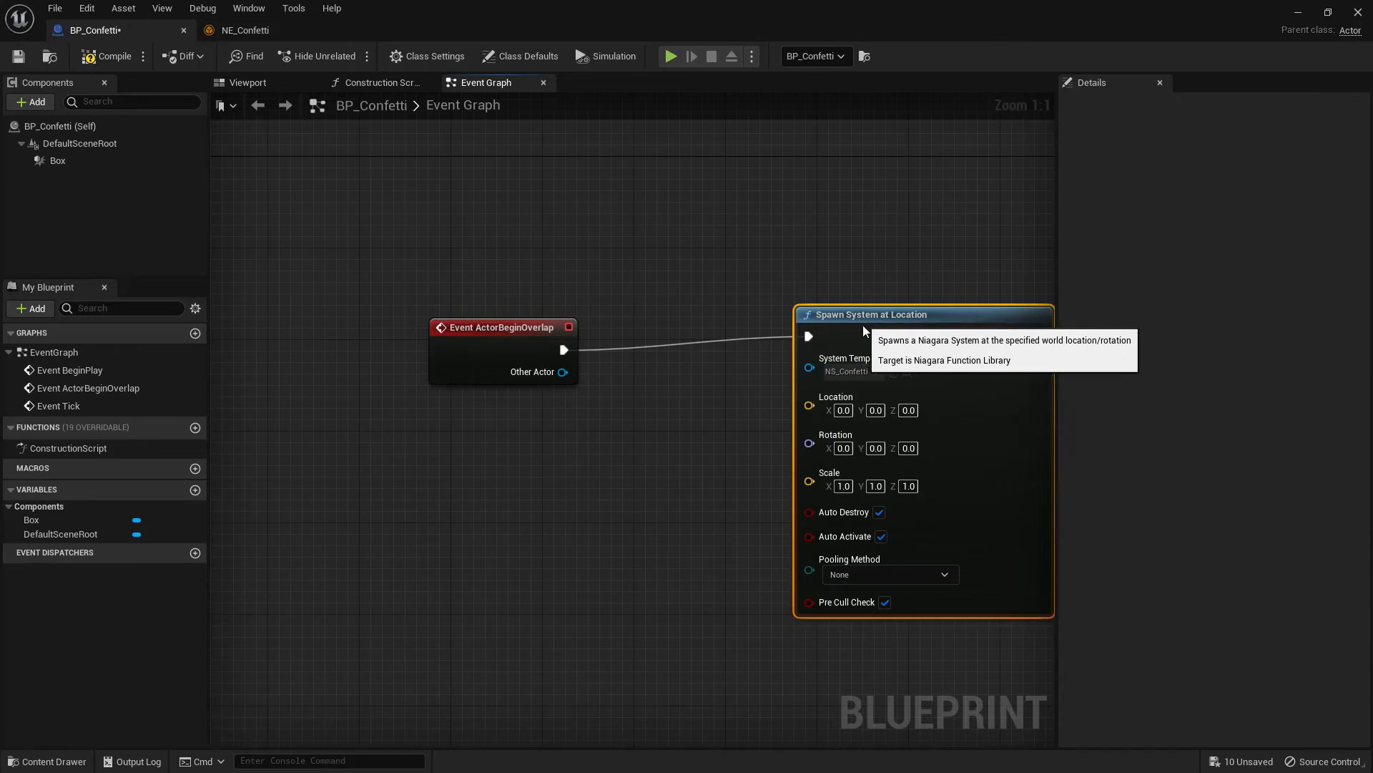
drag(804, 320, 816, 332)
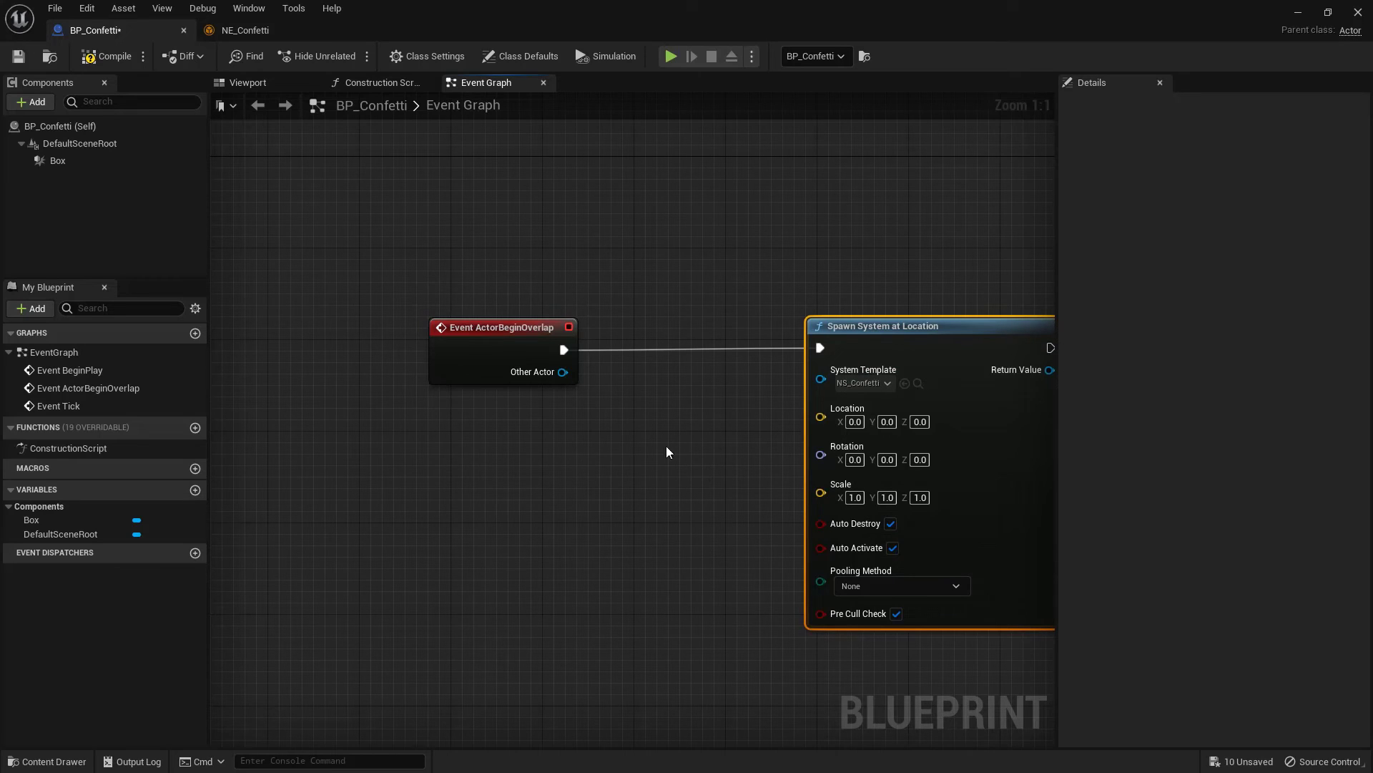
Step: Add a Get Actor Location node with target self and connect its Return Value to the spawn node's Location
right_click(611, 452)
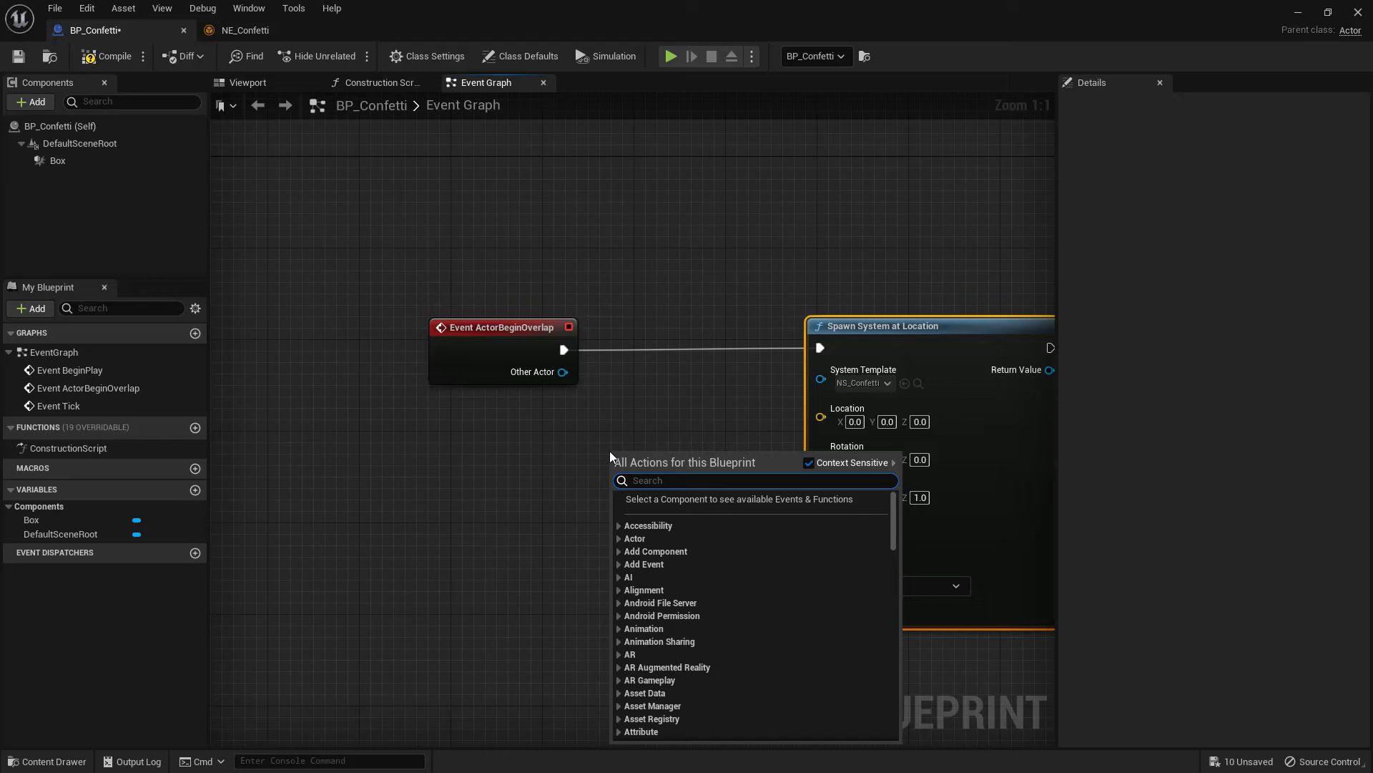
text(get actor loc)
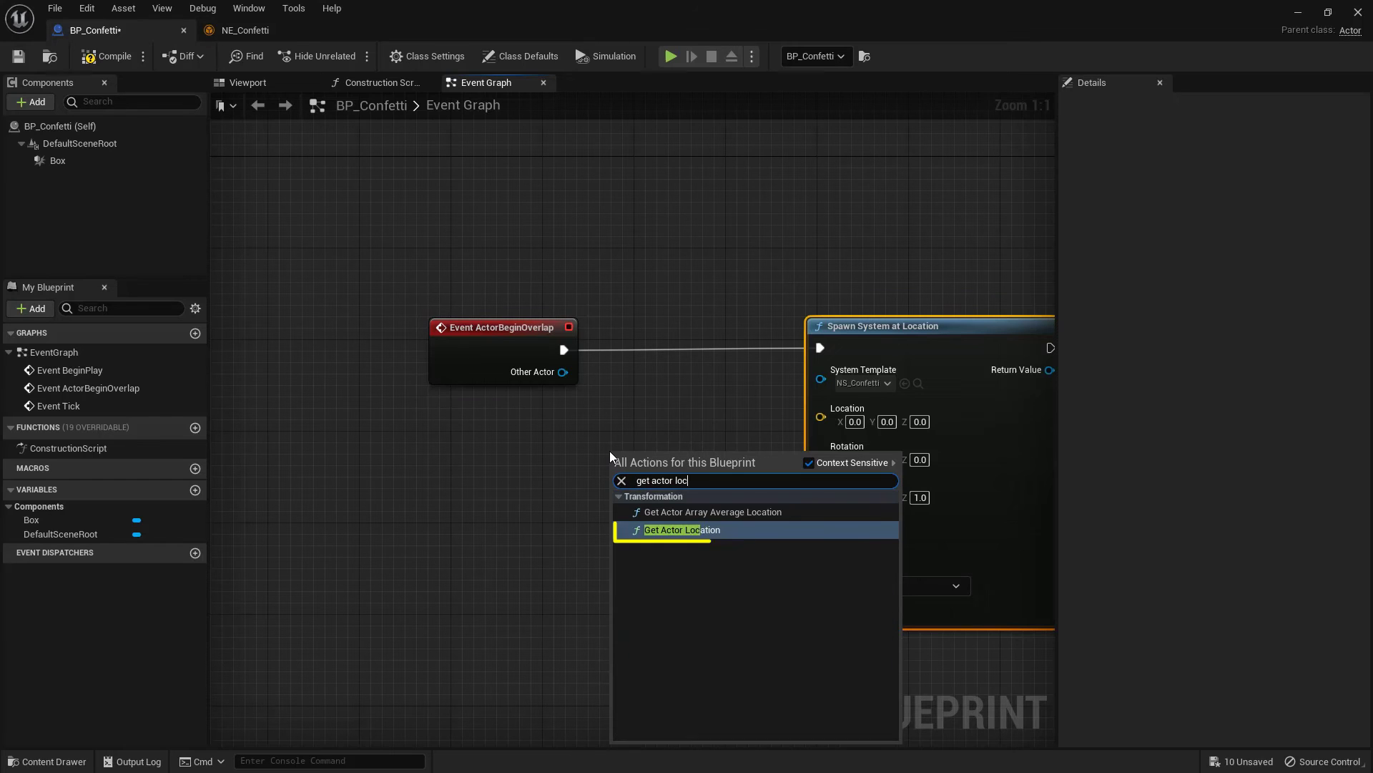
text(ation)
click(674, 531)
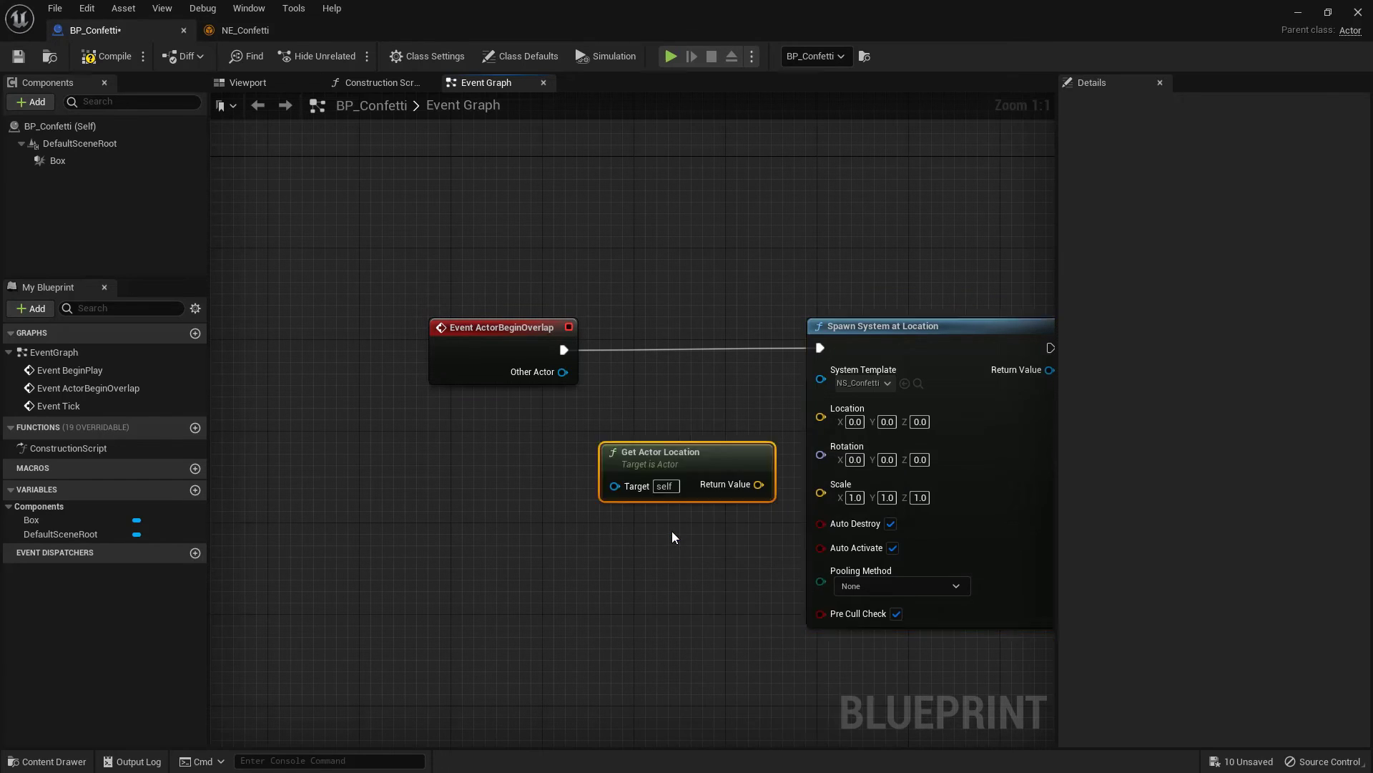
drag(693, 466, 823, 419)
Step: Compile and save BP_Confetti, then move its editor window out of the way of the level
click(106, 55)
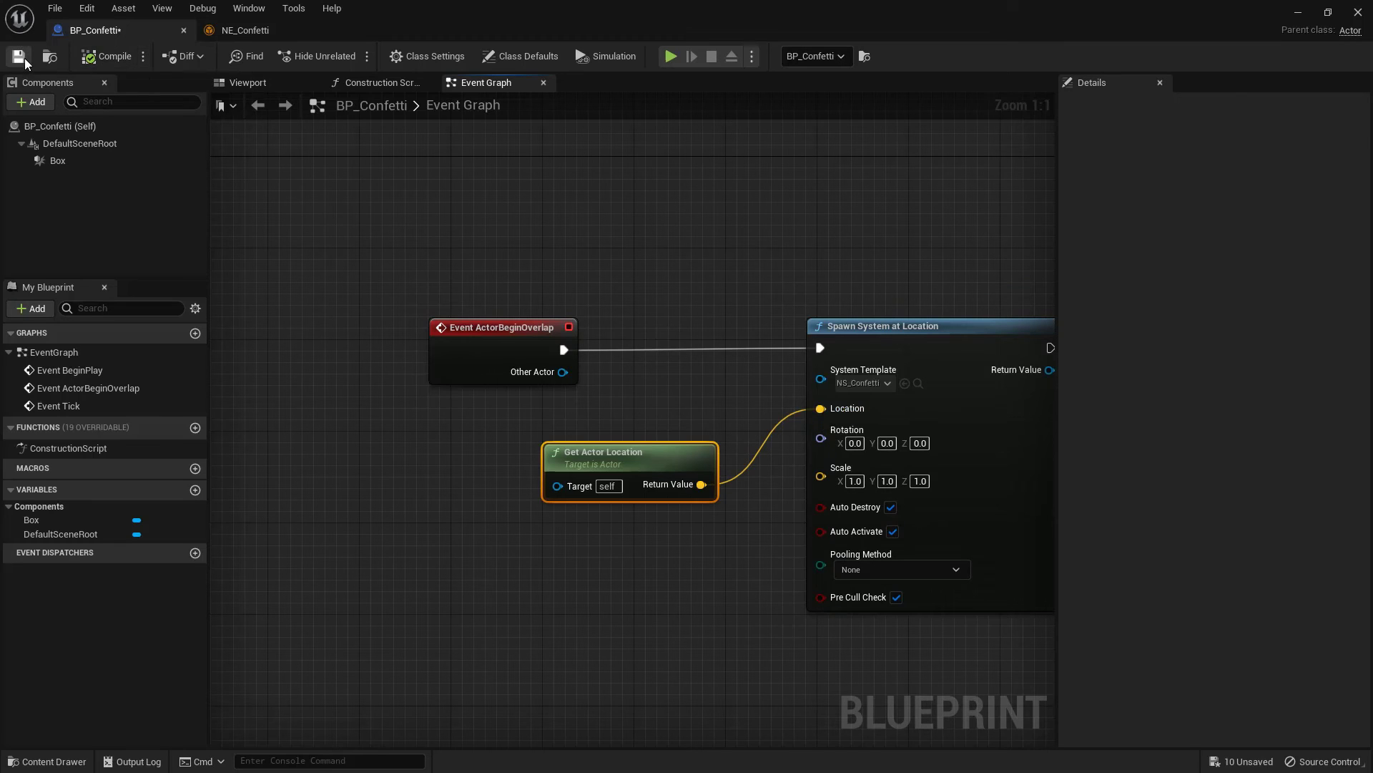
click(19, 56)
drag(395, 32, 1370, 214)
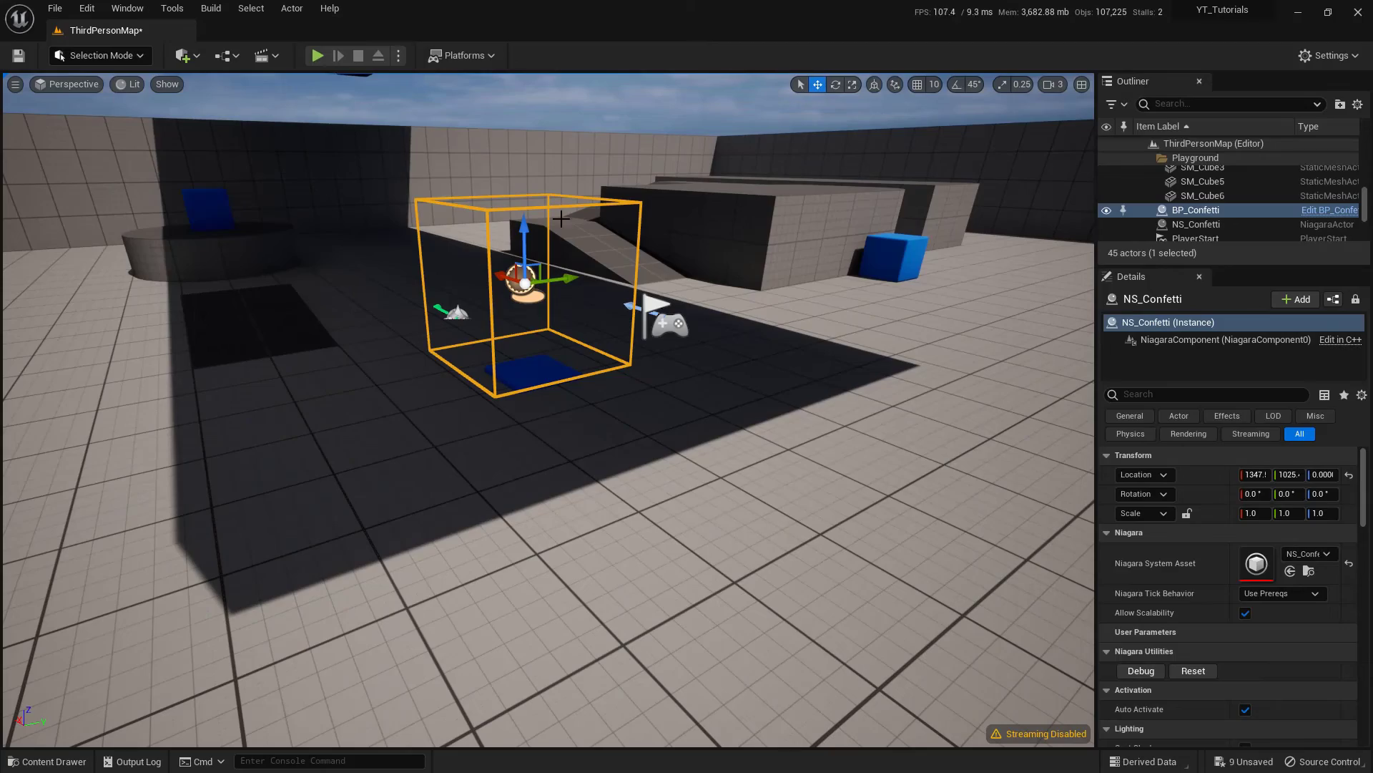
Step: Play-test the level by running the character in and out of the BP_Confetti collision box, and end the play session
click(317, 56)
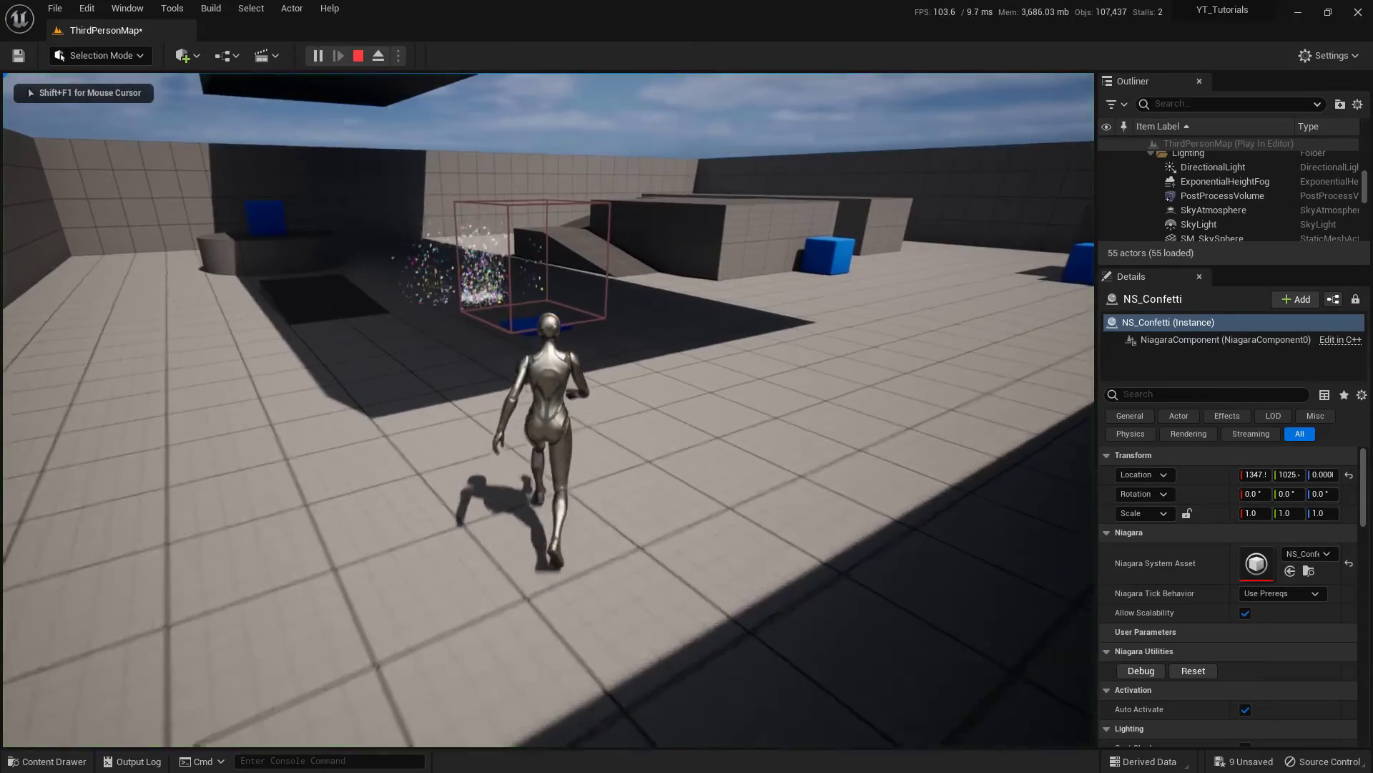
key(w)
key(s)
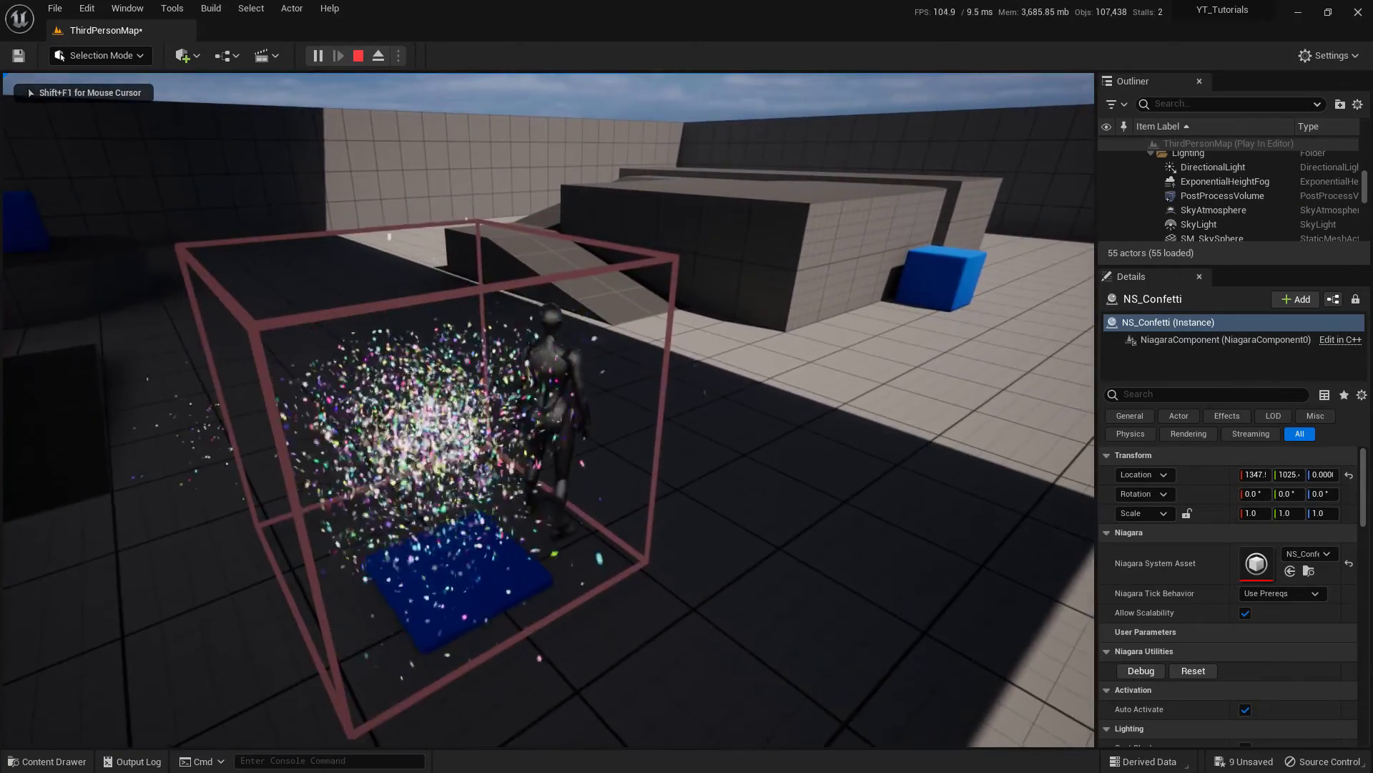
key(w)
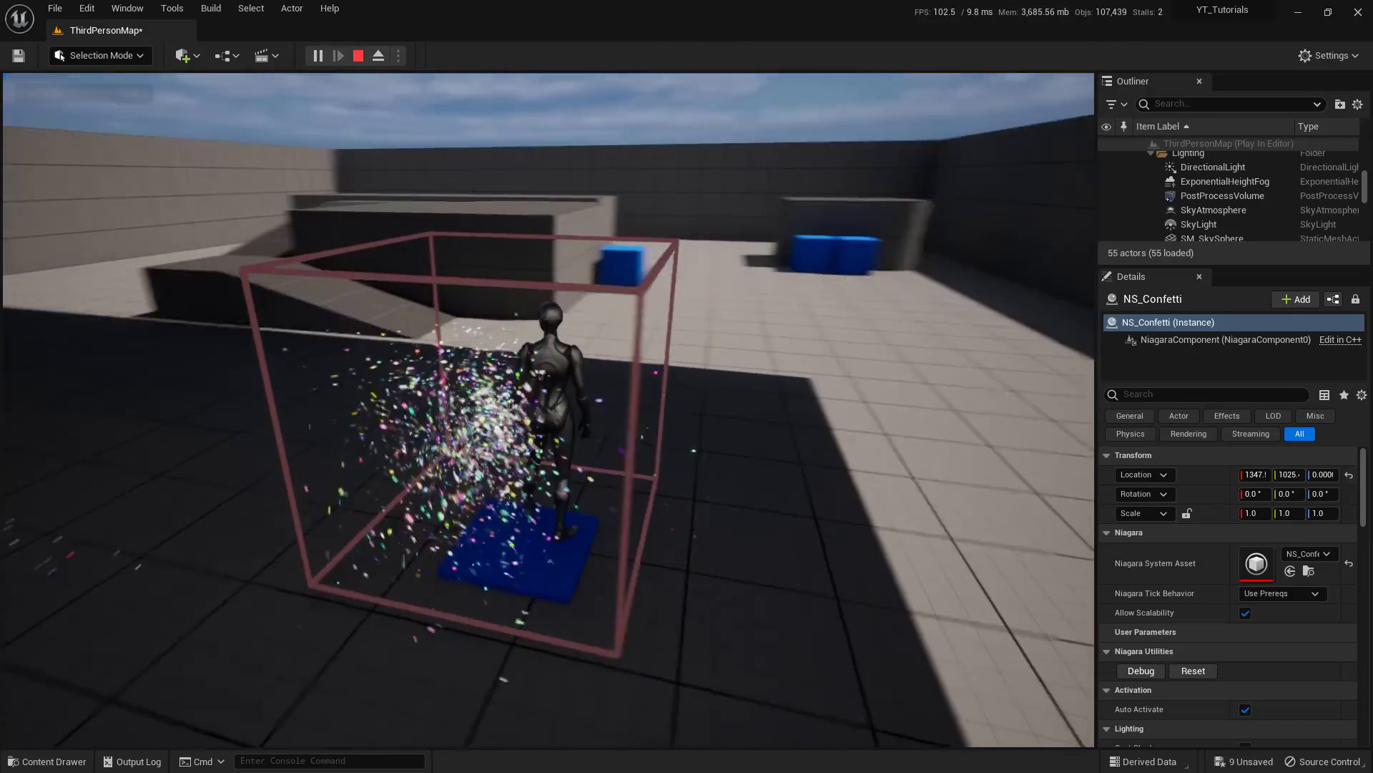
key(s)
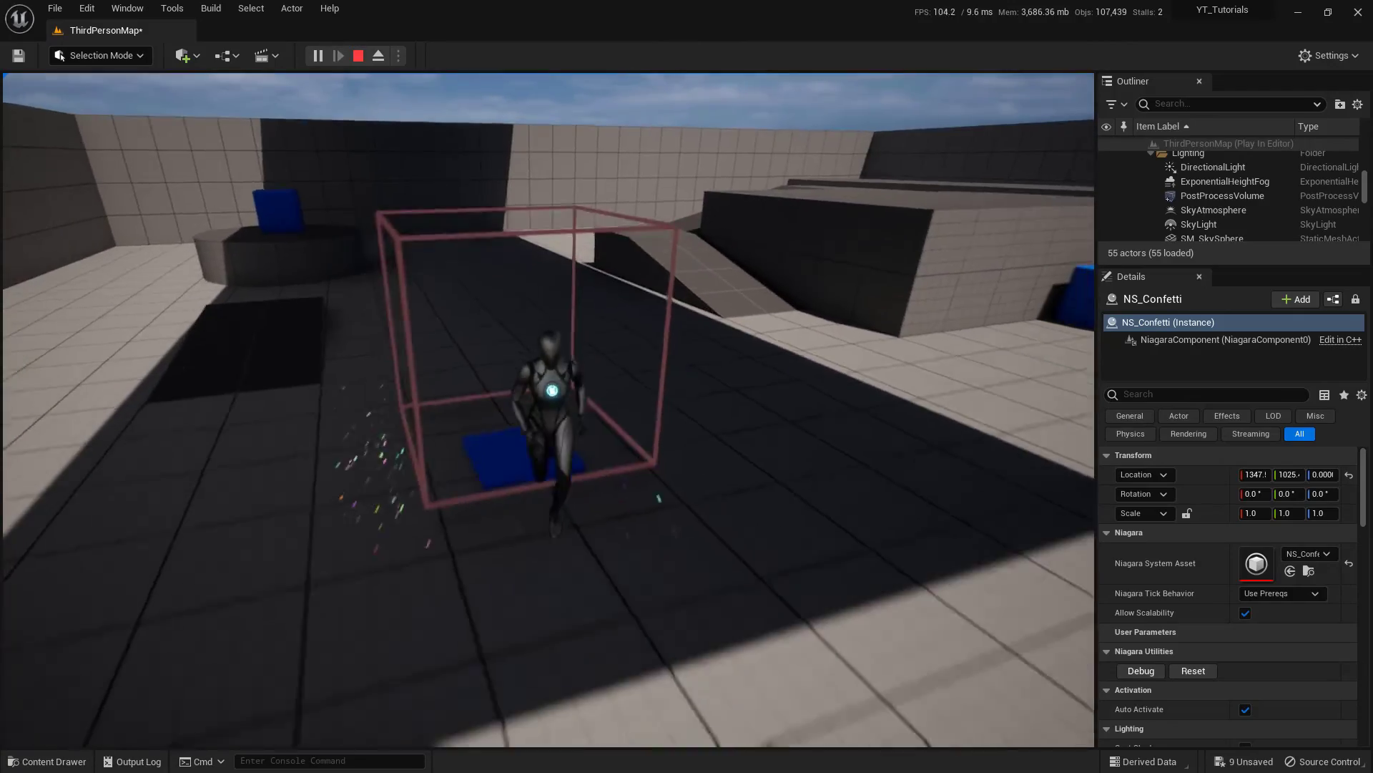
key(w)
key(w)
key(s)
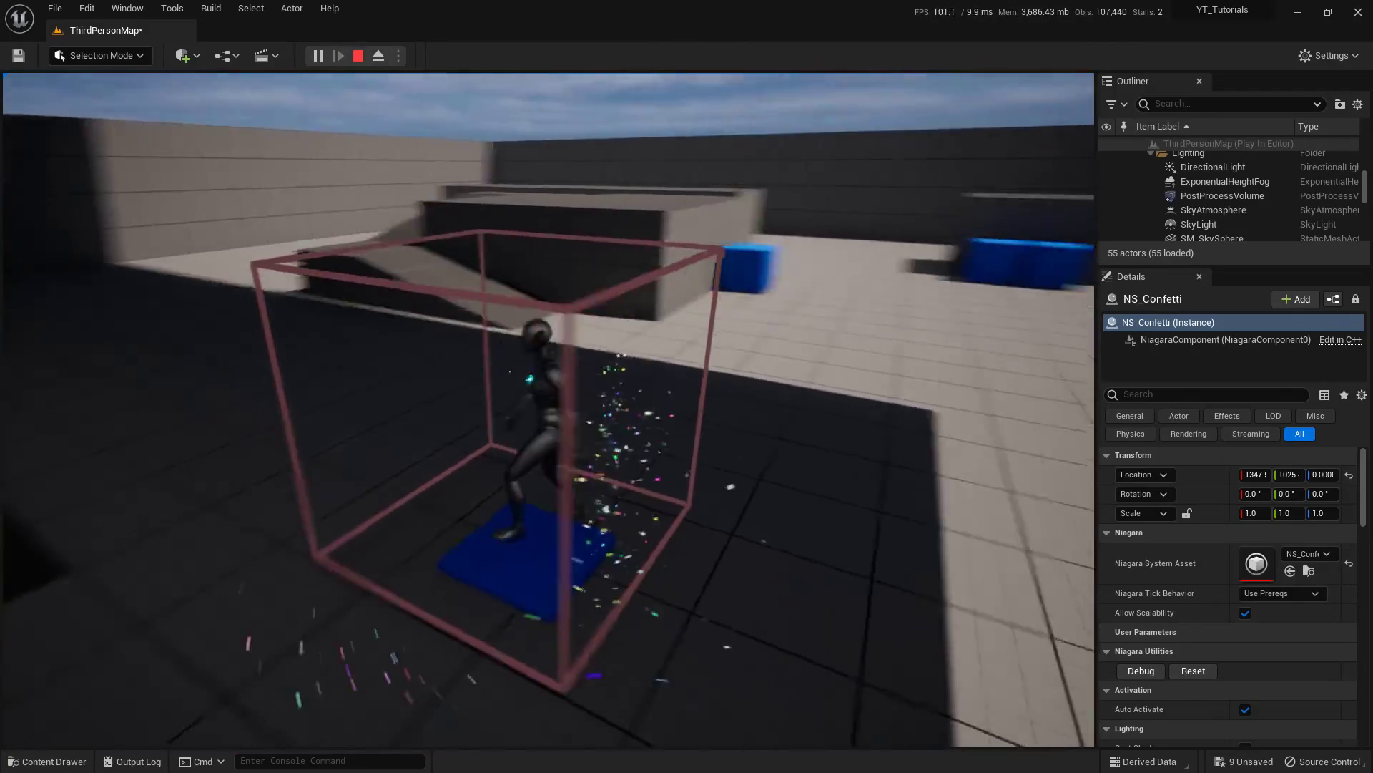
key(Escape)
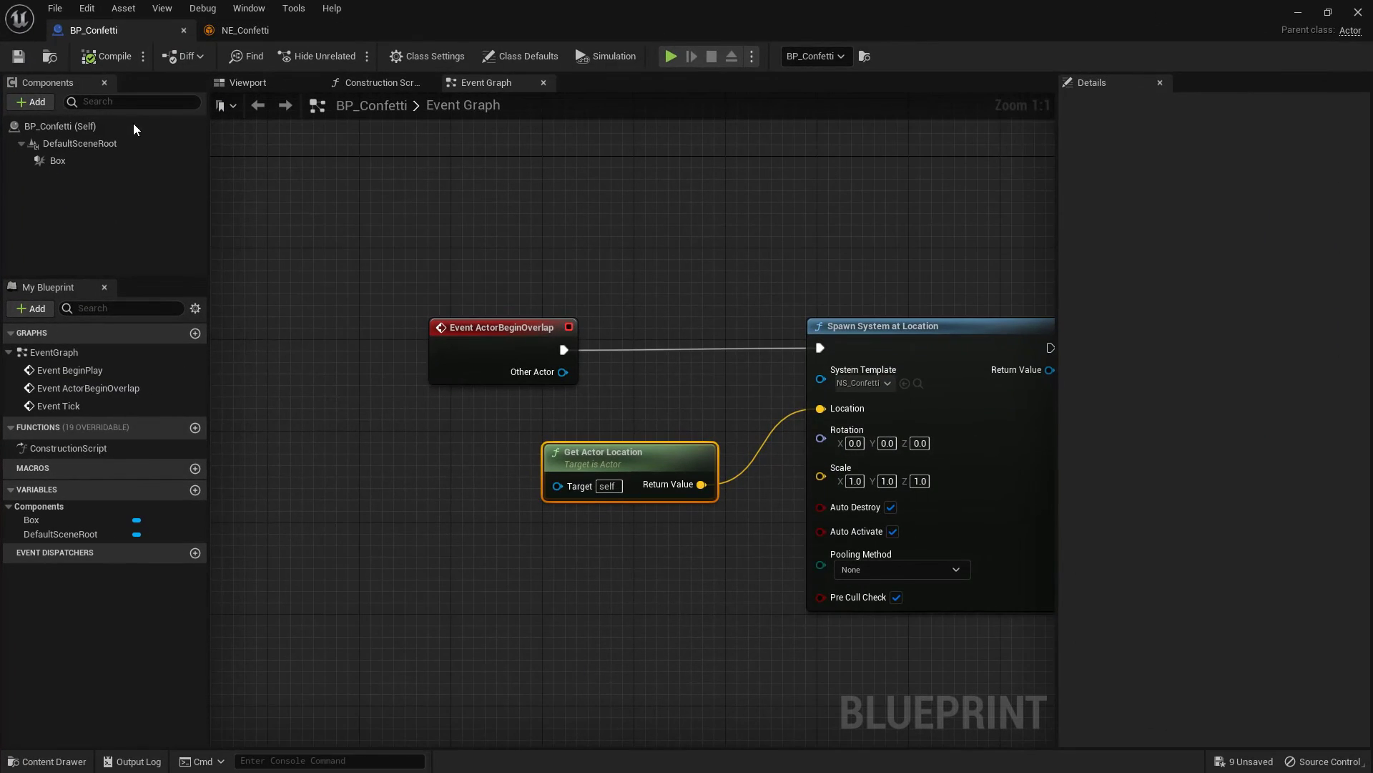
Step: Reset the Line Thickness of BP_Confetti's Box component to its default of 0.0
click(58, 160)
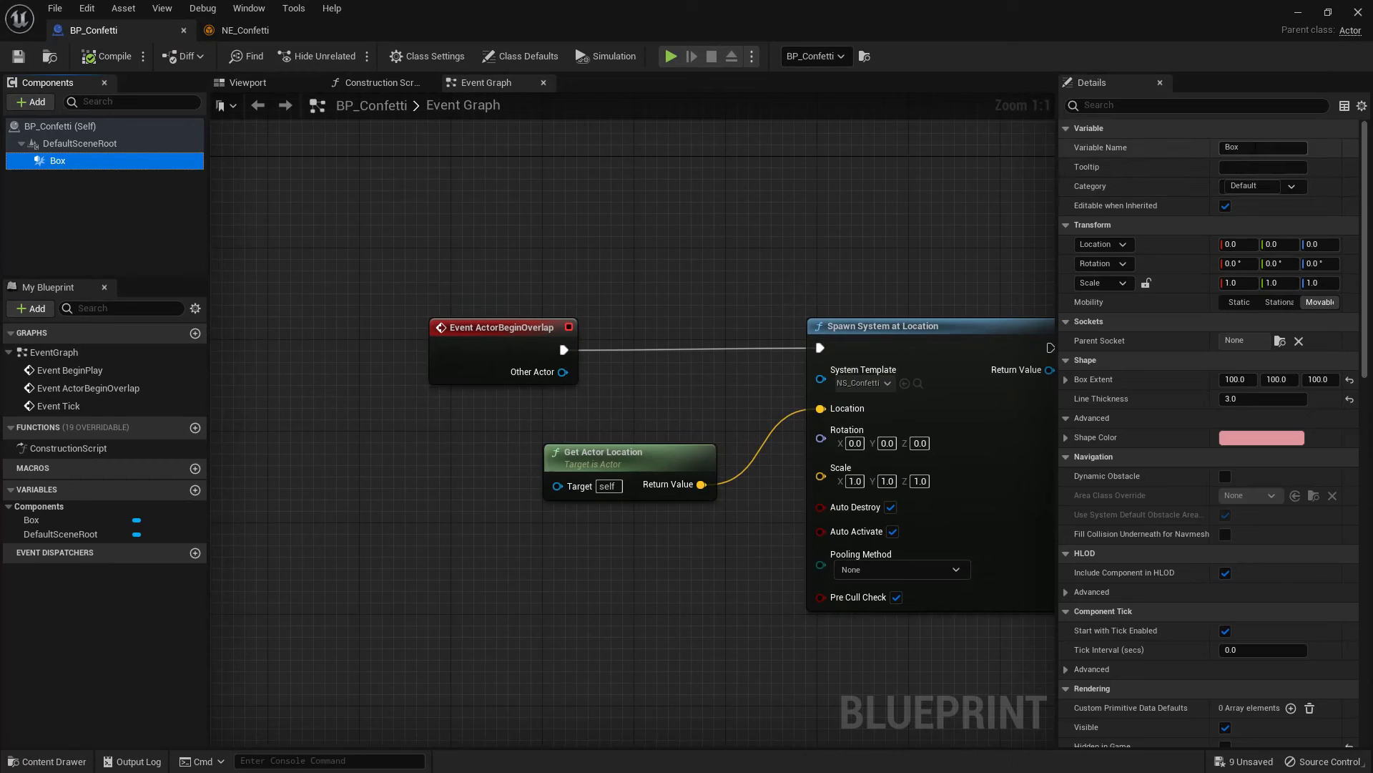
click(1238, 105)
text(lin)
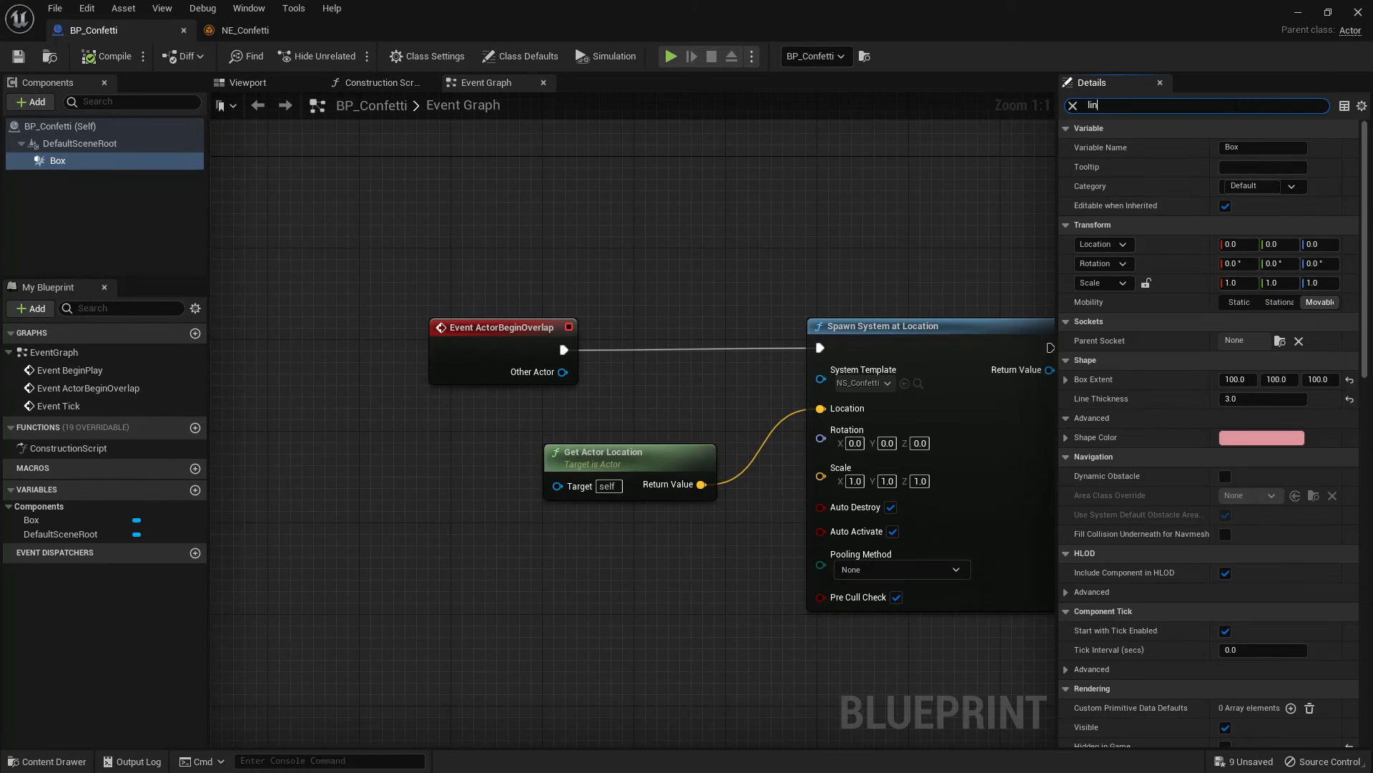
text(e)
click(1350, 147)
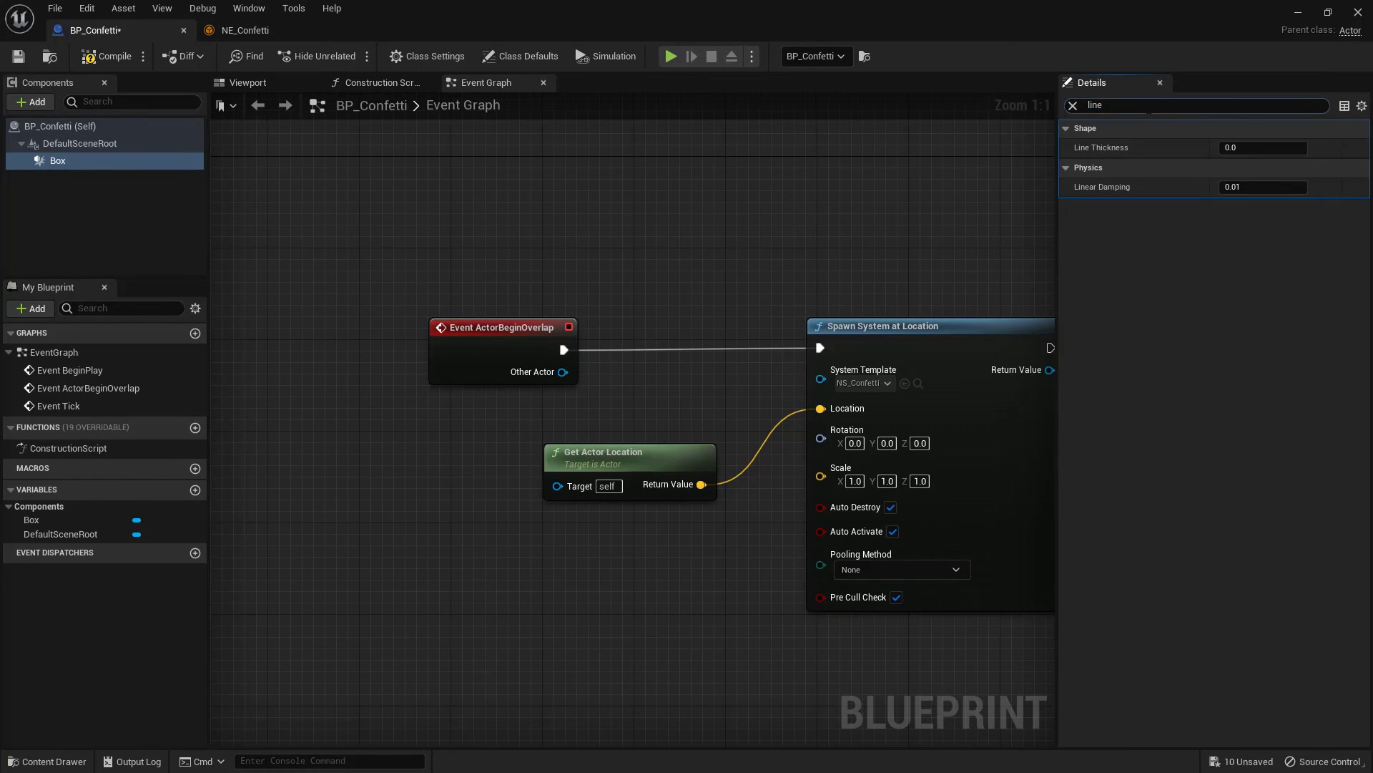
Step: Enable Hidden in Game for the Box component, compile BP_Confetti, and move its editor window off the level
text(hid)
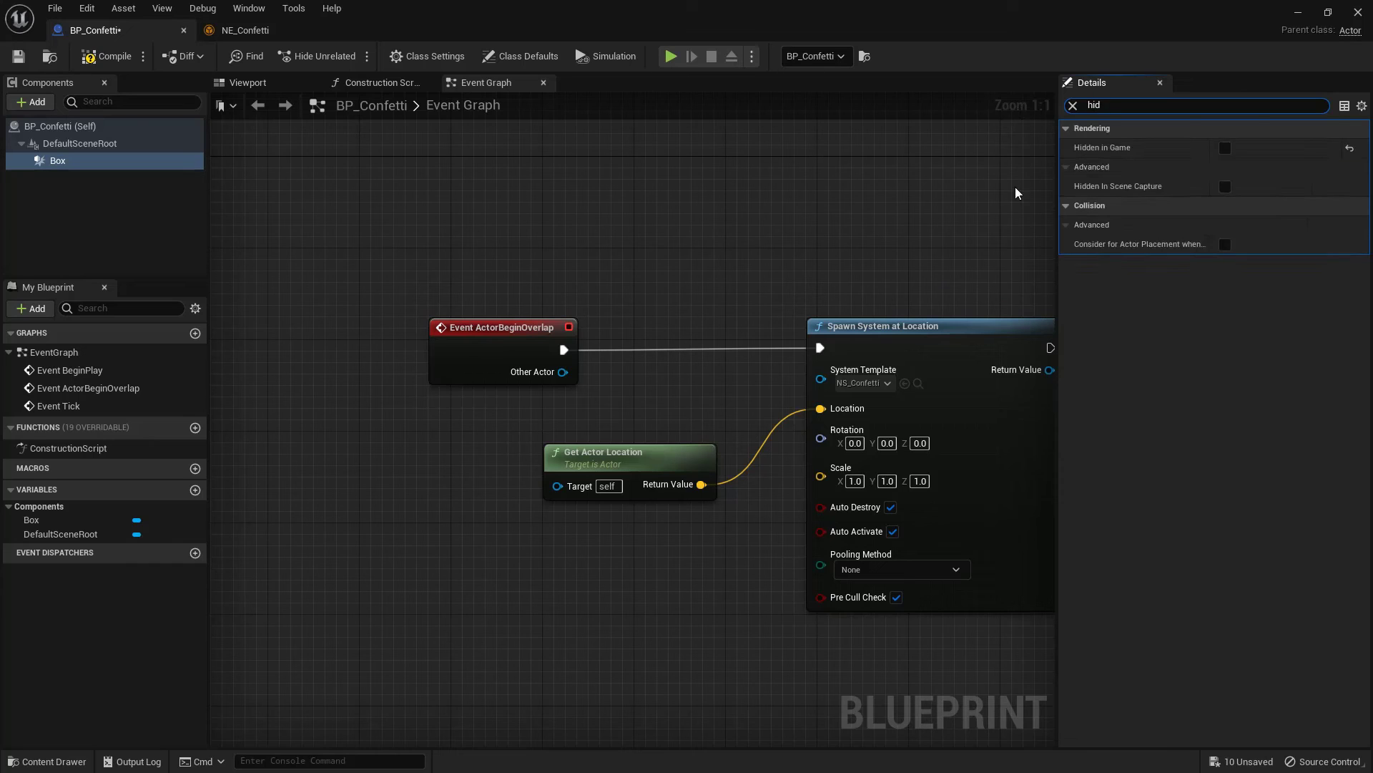
click(1224, 148)
click(99, 61)
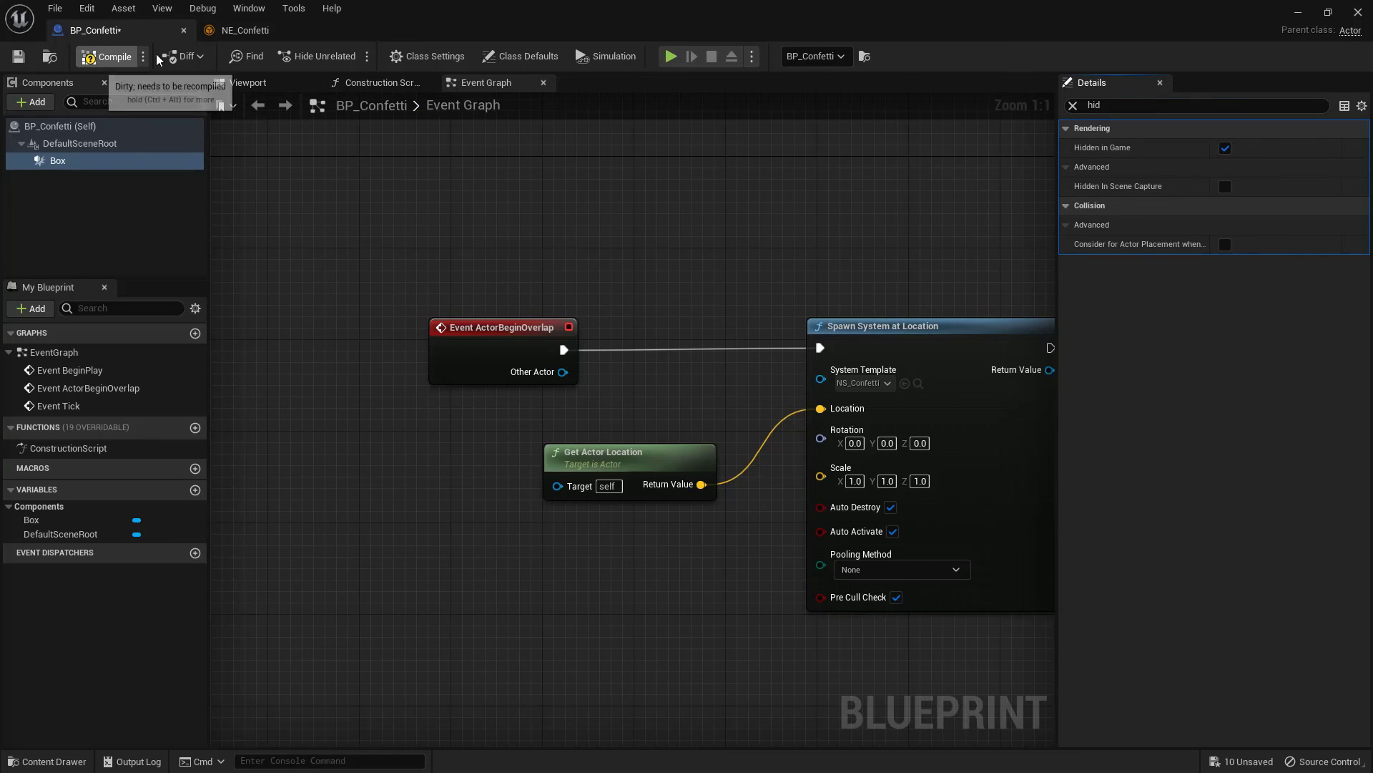
drag(396, 28, 1372, 200)
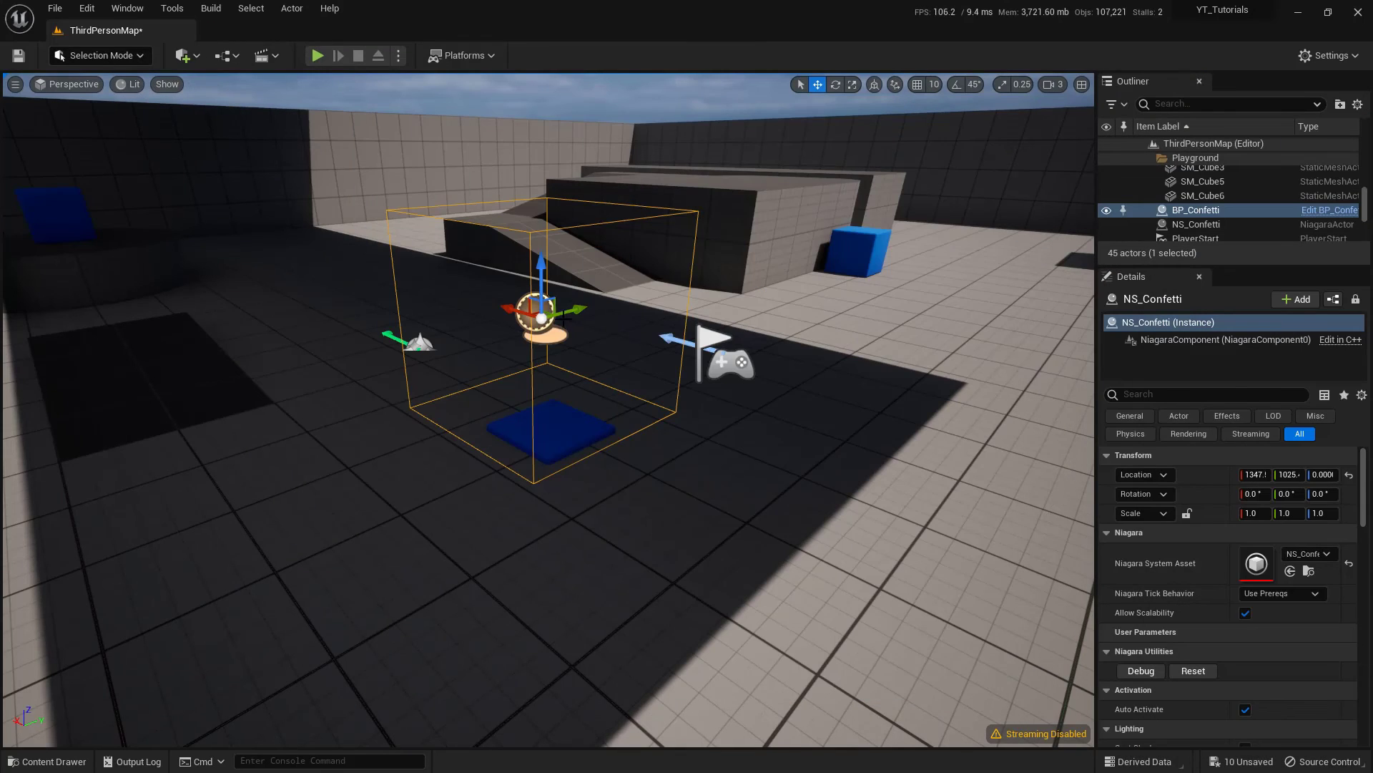
Step: Shift the BP_Confetti actor so it is centred over the blue pad, and delete the separate NS_Confetti actor from the level
drag(508, 313, 576, 270)
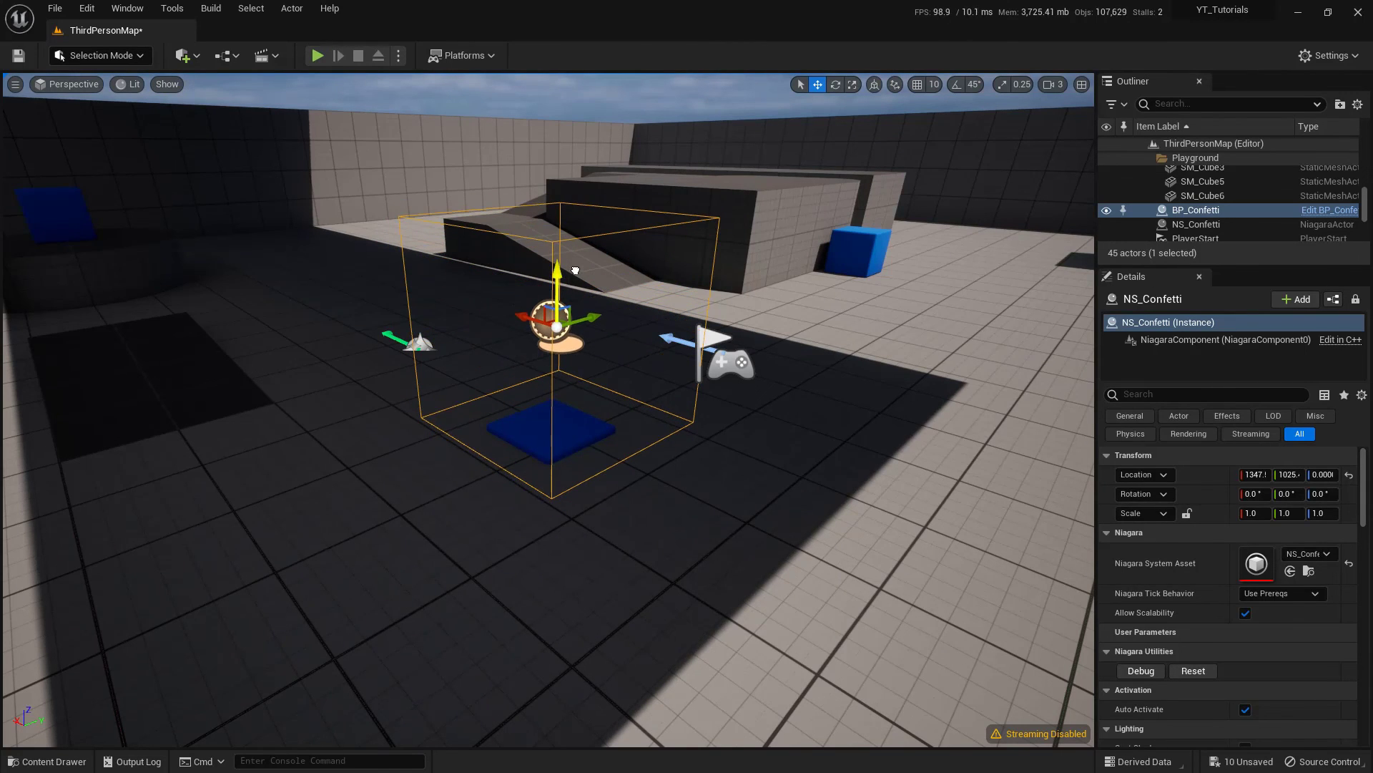
click(422, 344)
key(Delete)
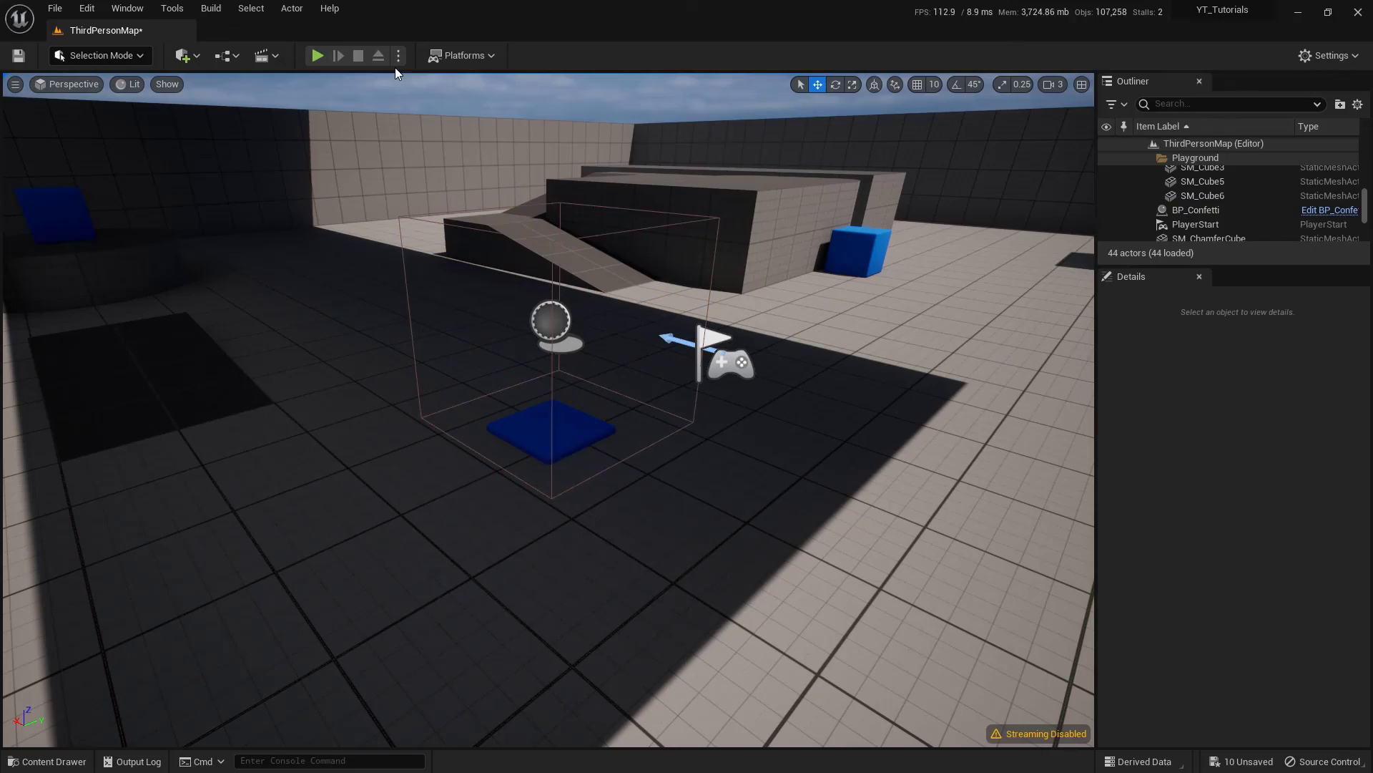
Step: Play the level again and run the character repeatedly over the blue pad from different directions to check the confetti bursts
click(319, 56)
key(w)
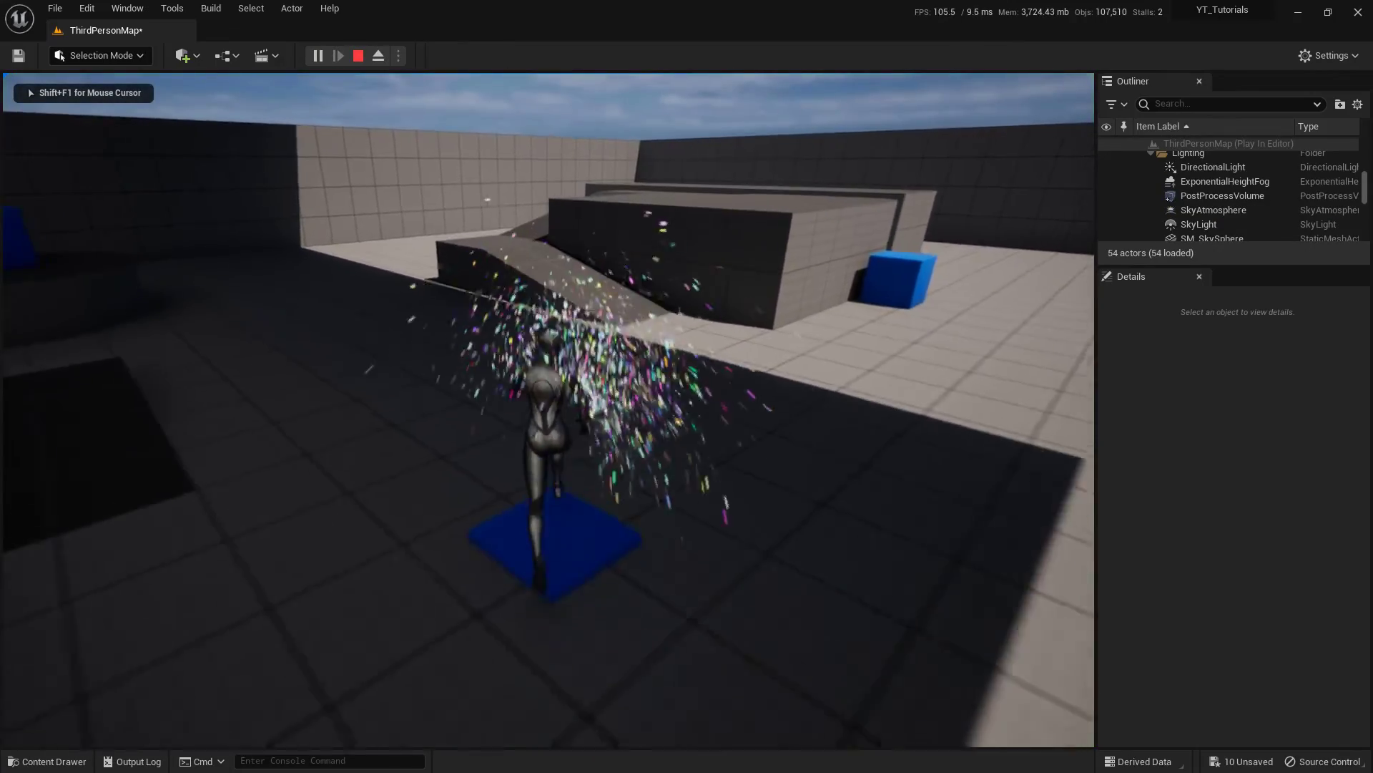
key(w)
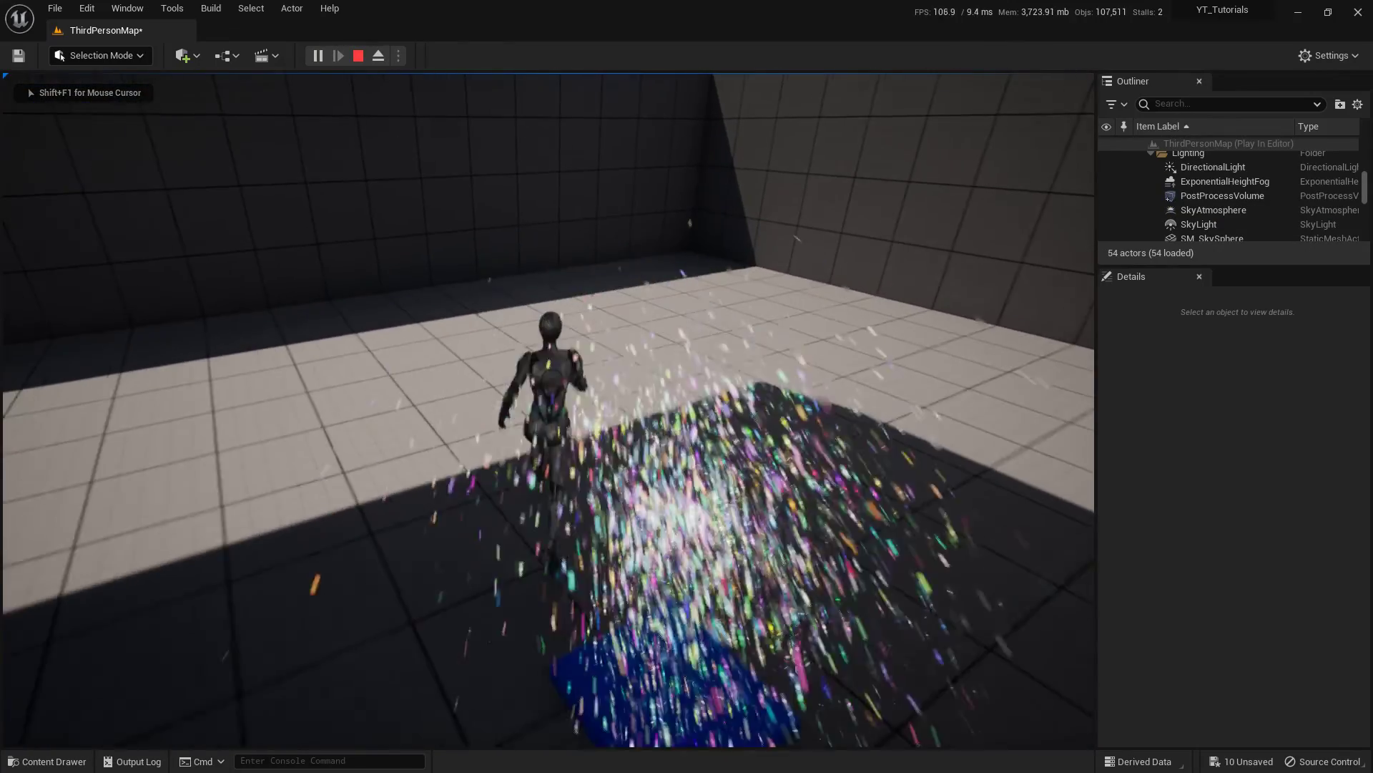
key(s)
key(d)
key(w)
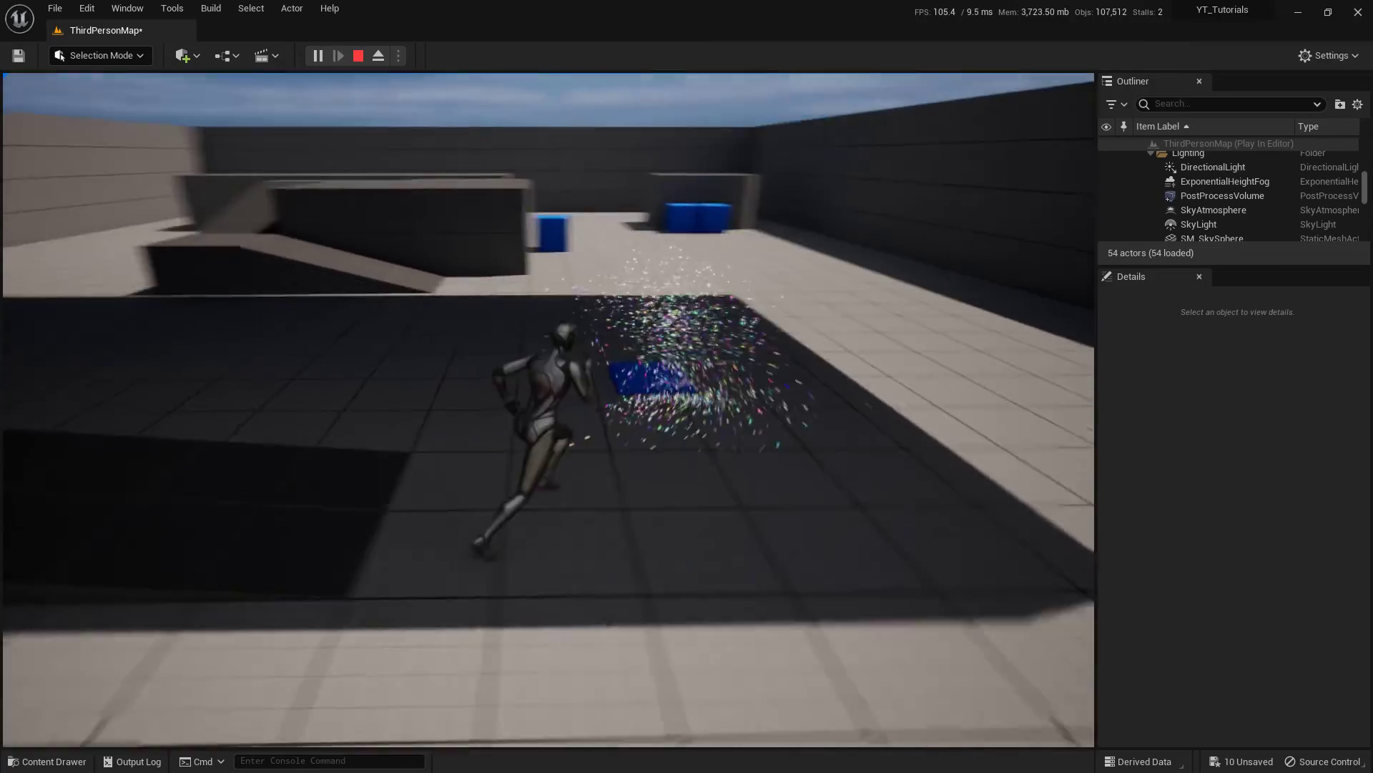
key(w)
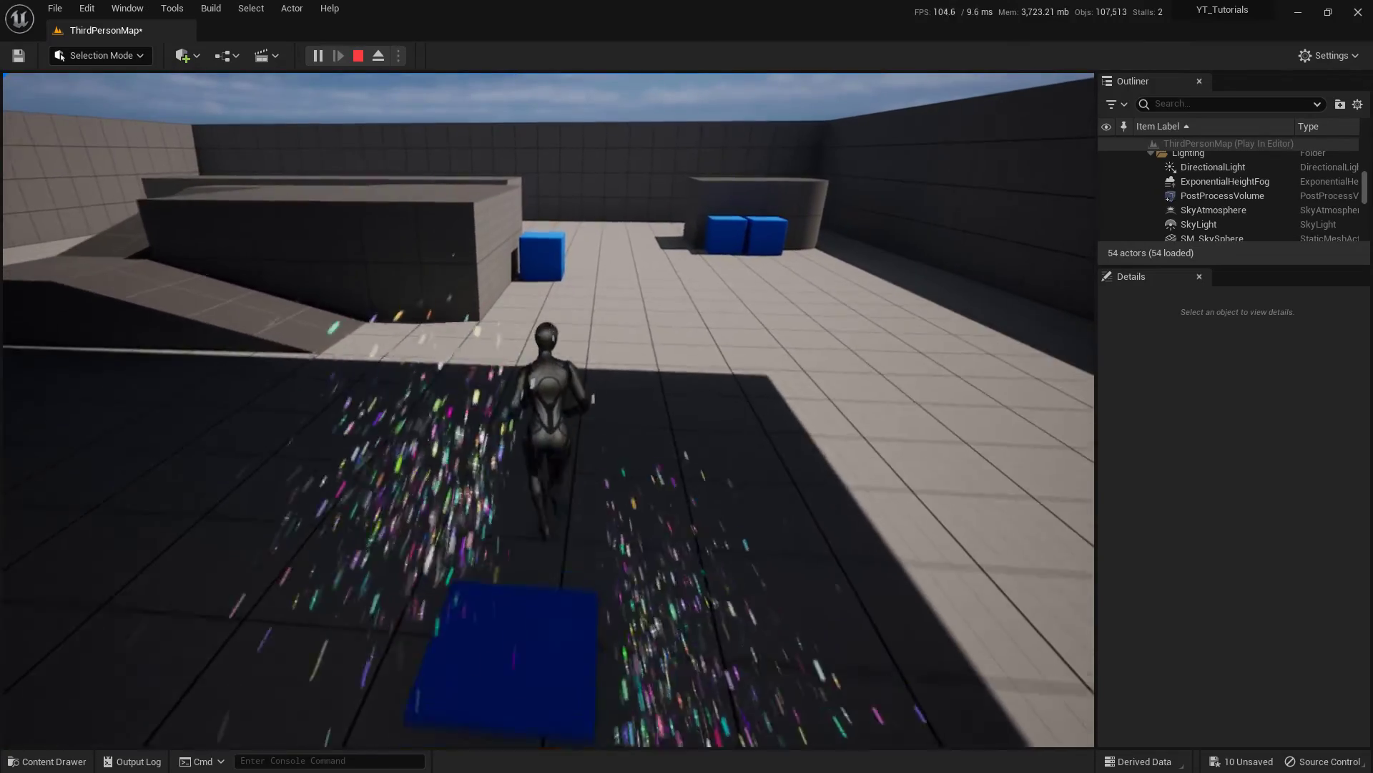
key(w)
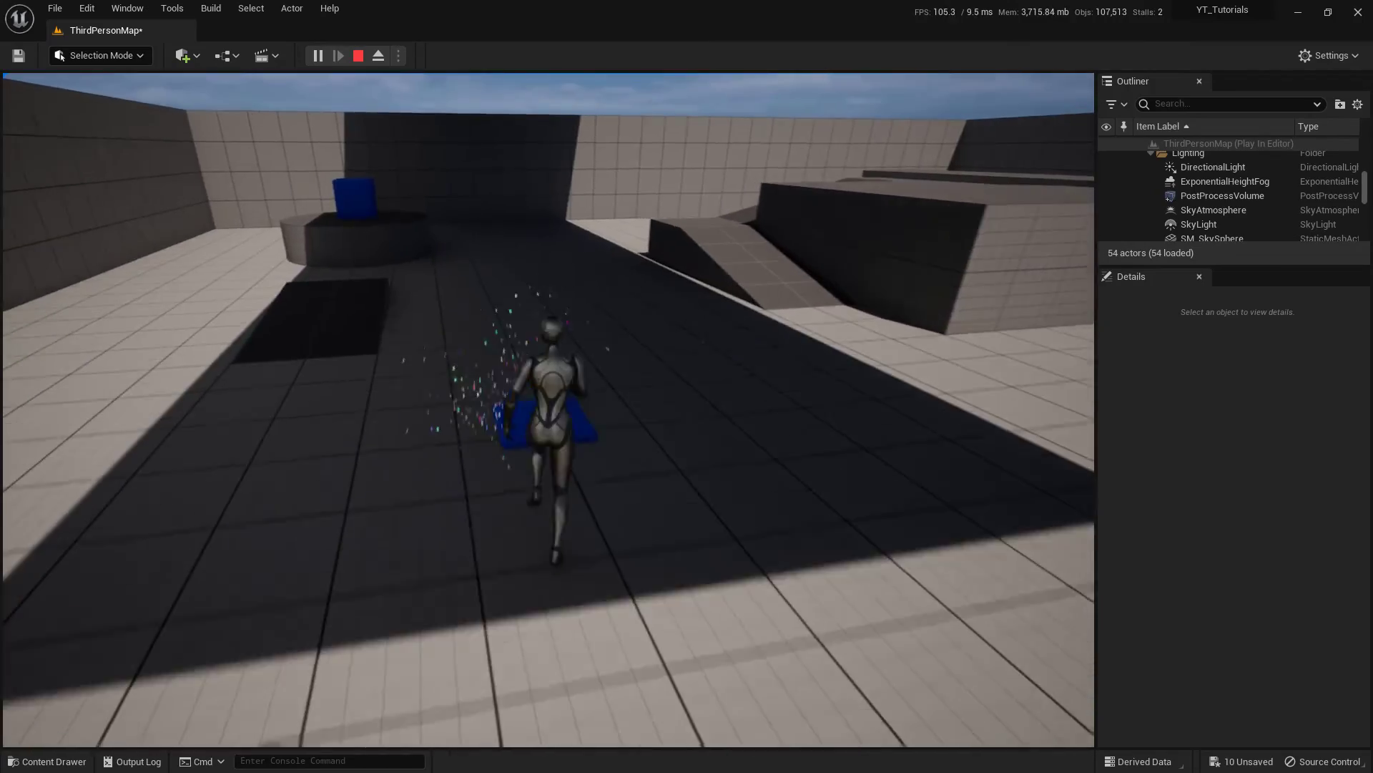
key(w)
key(d)
key(s)
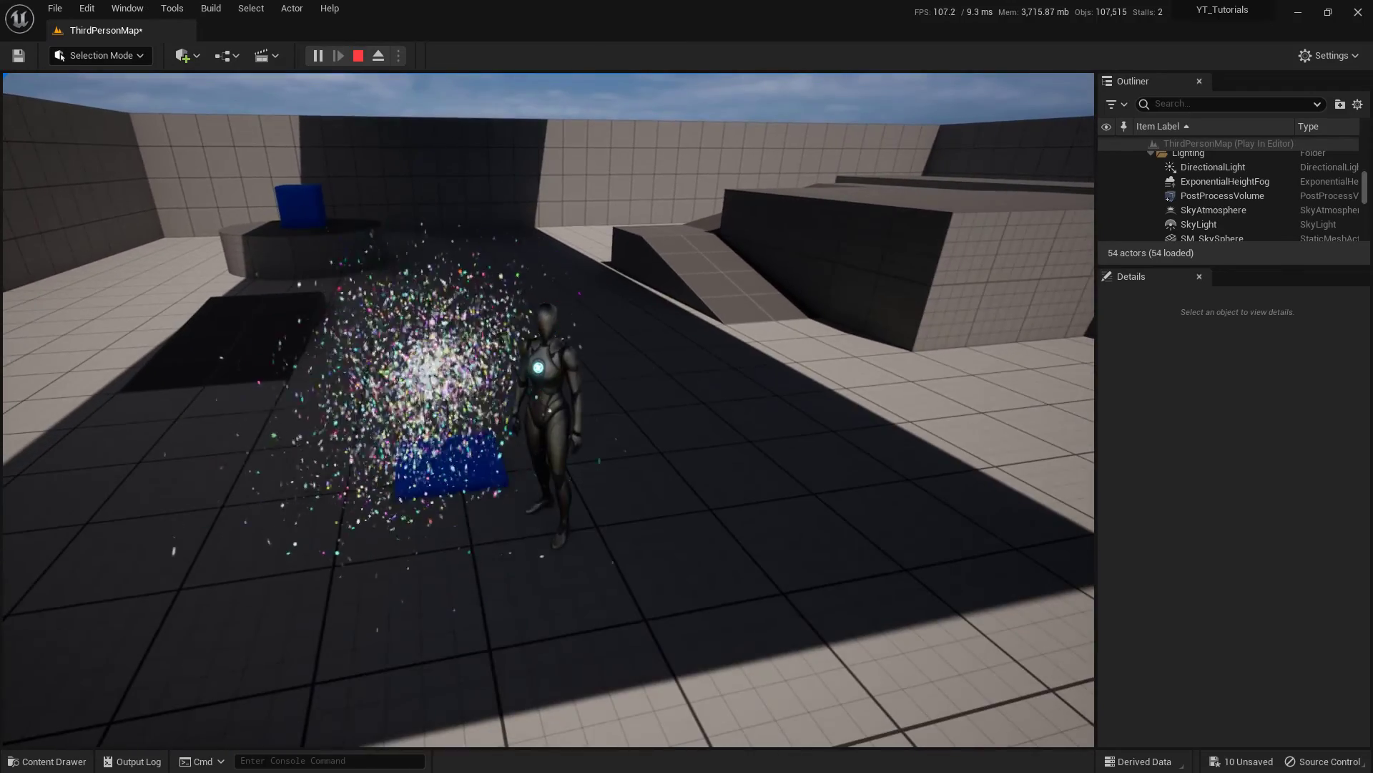
key(w)
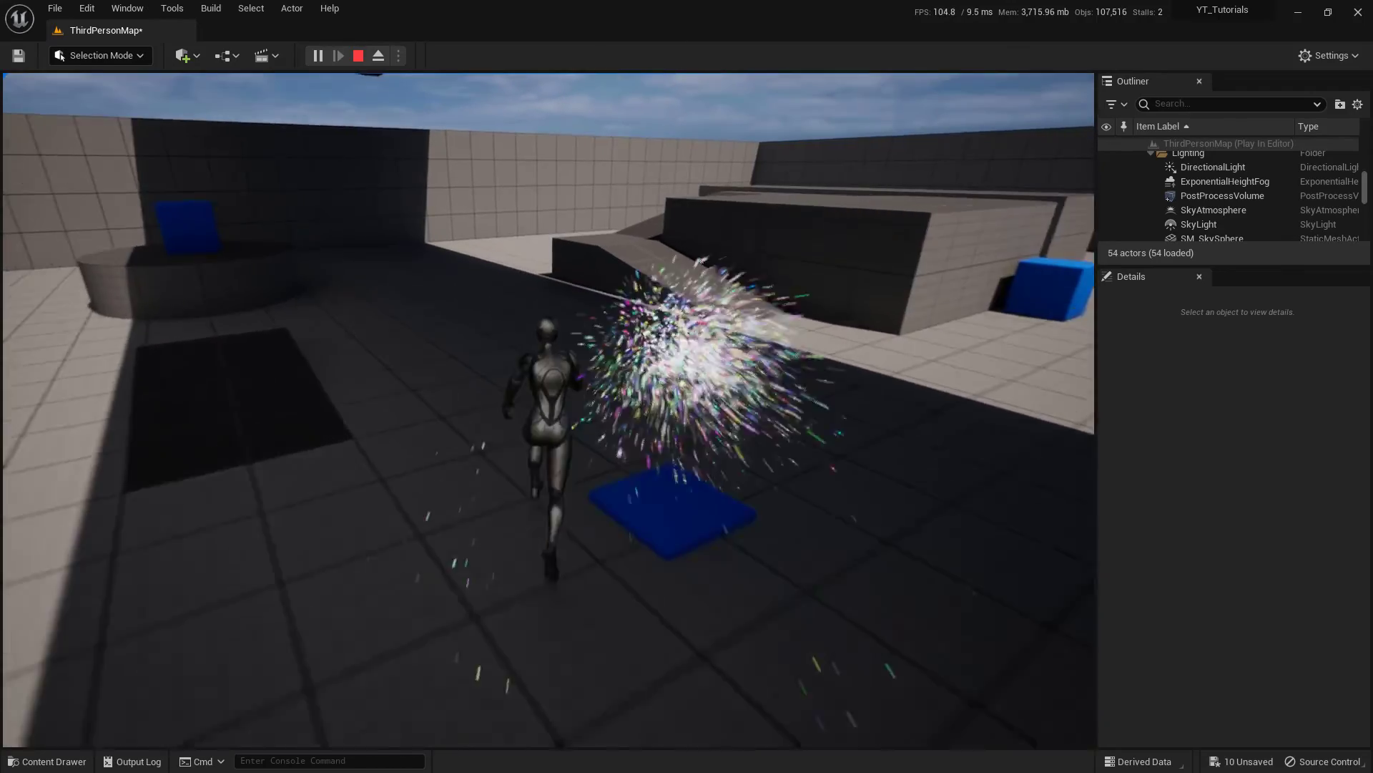
key(s)
key(a)
key(w)
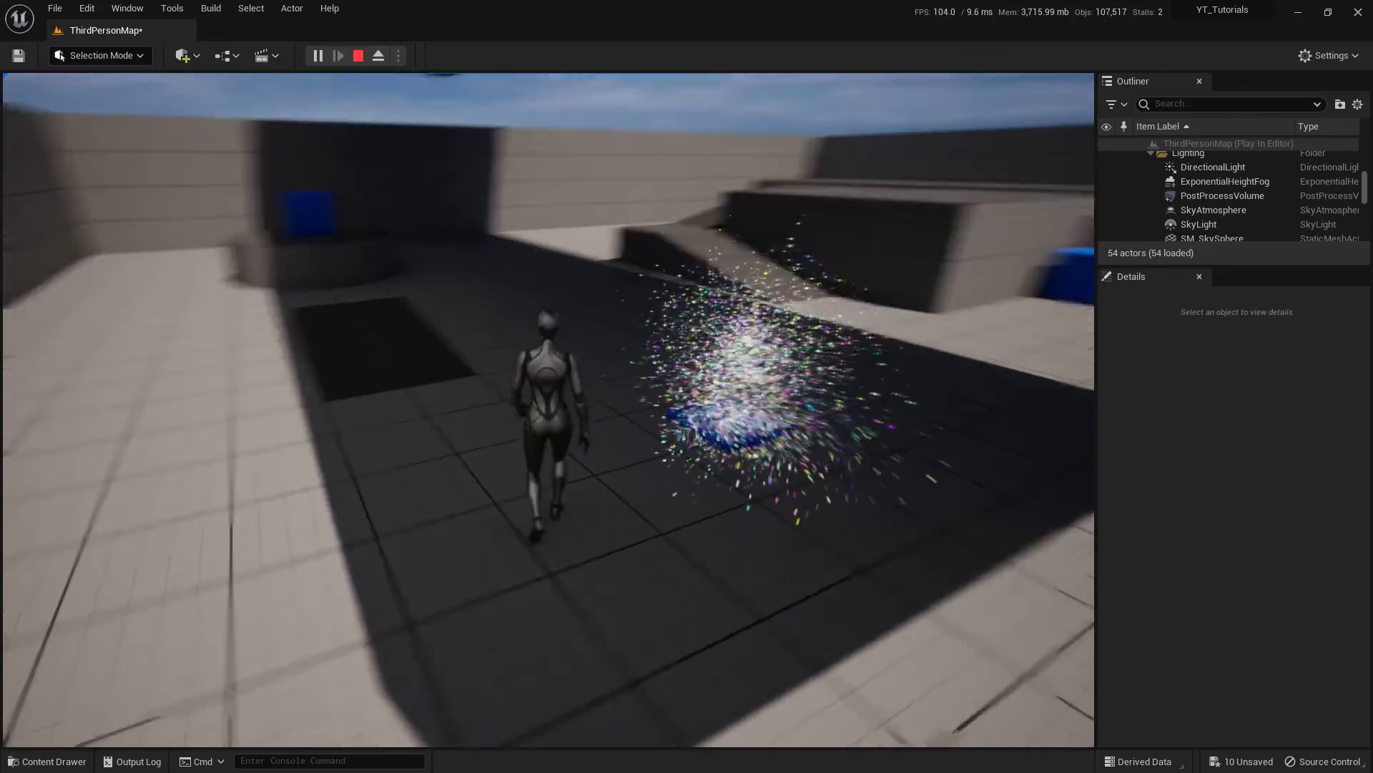
key(d)
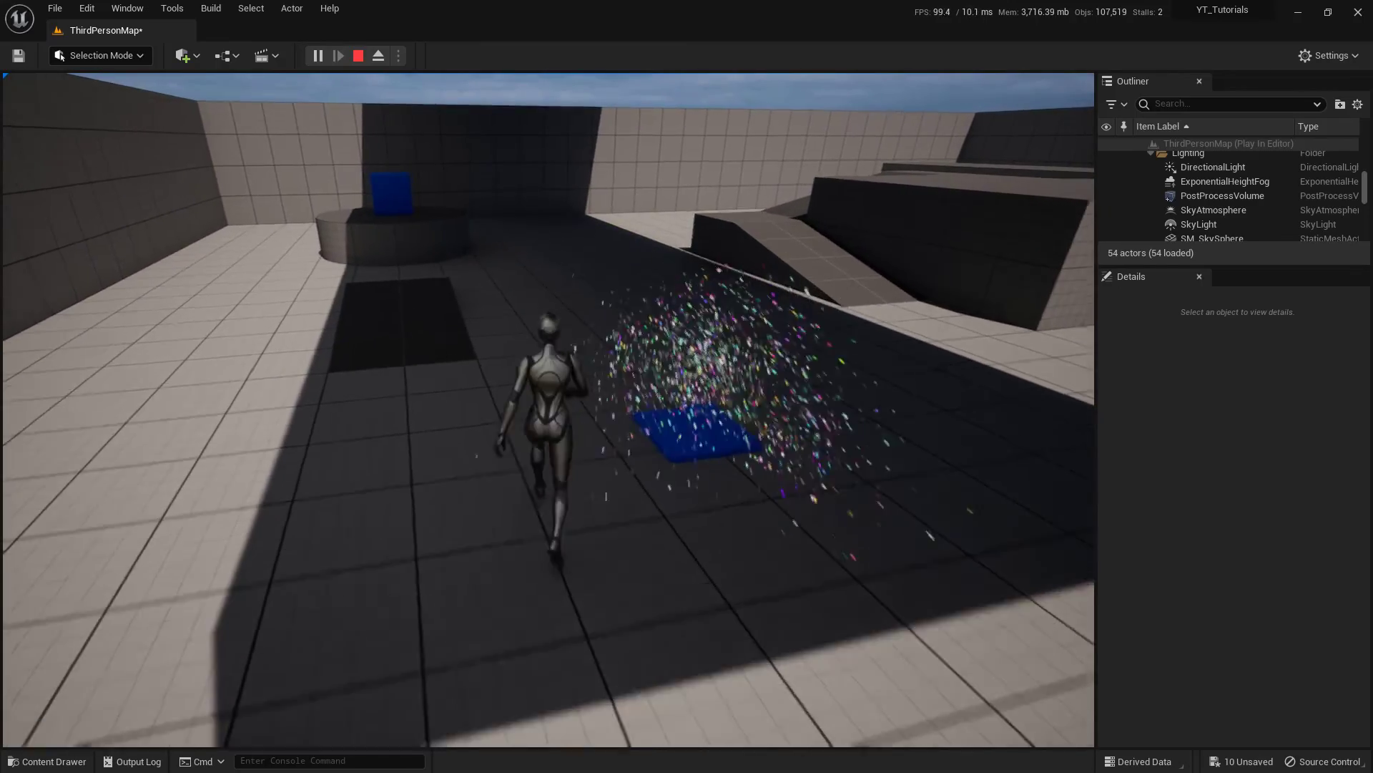
key(w)
key(a)
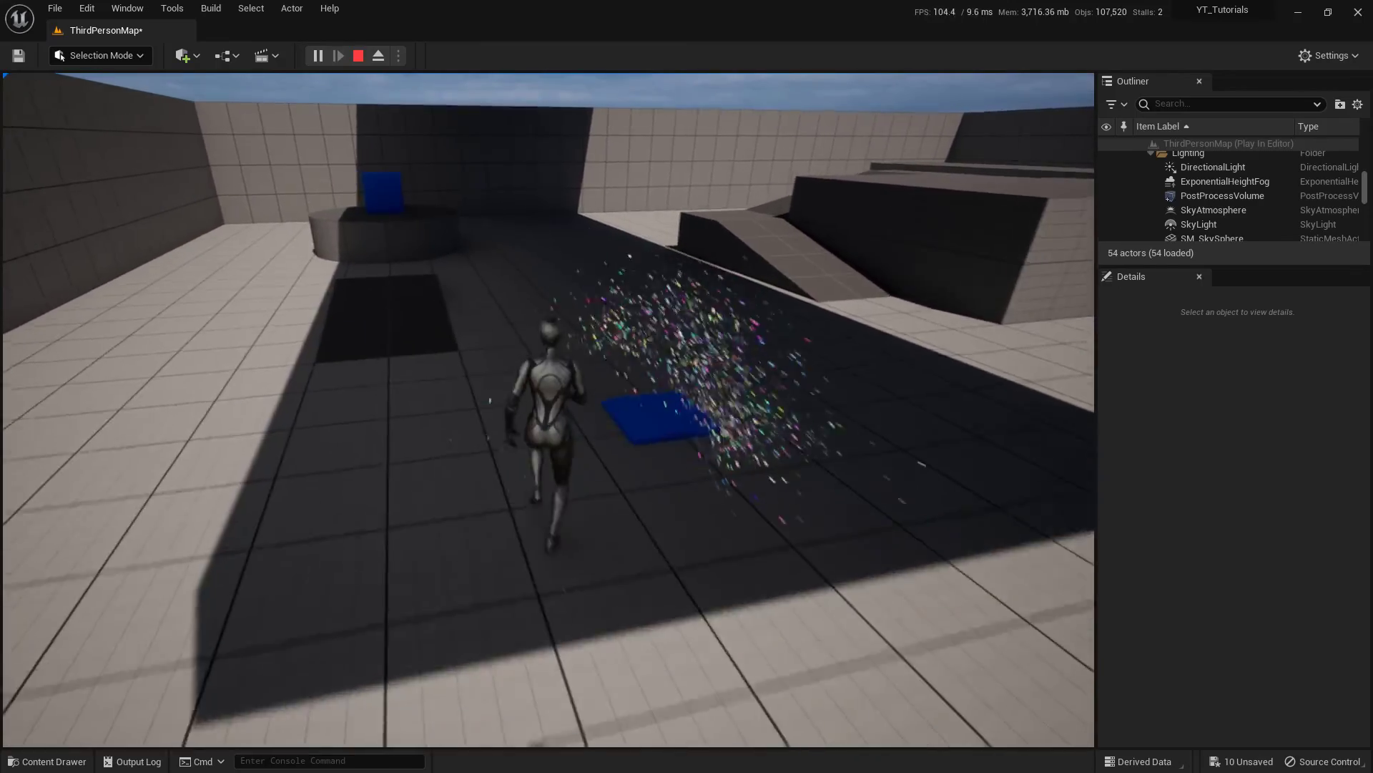